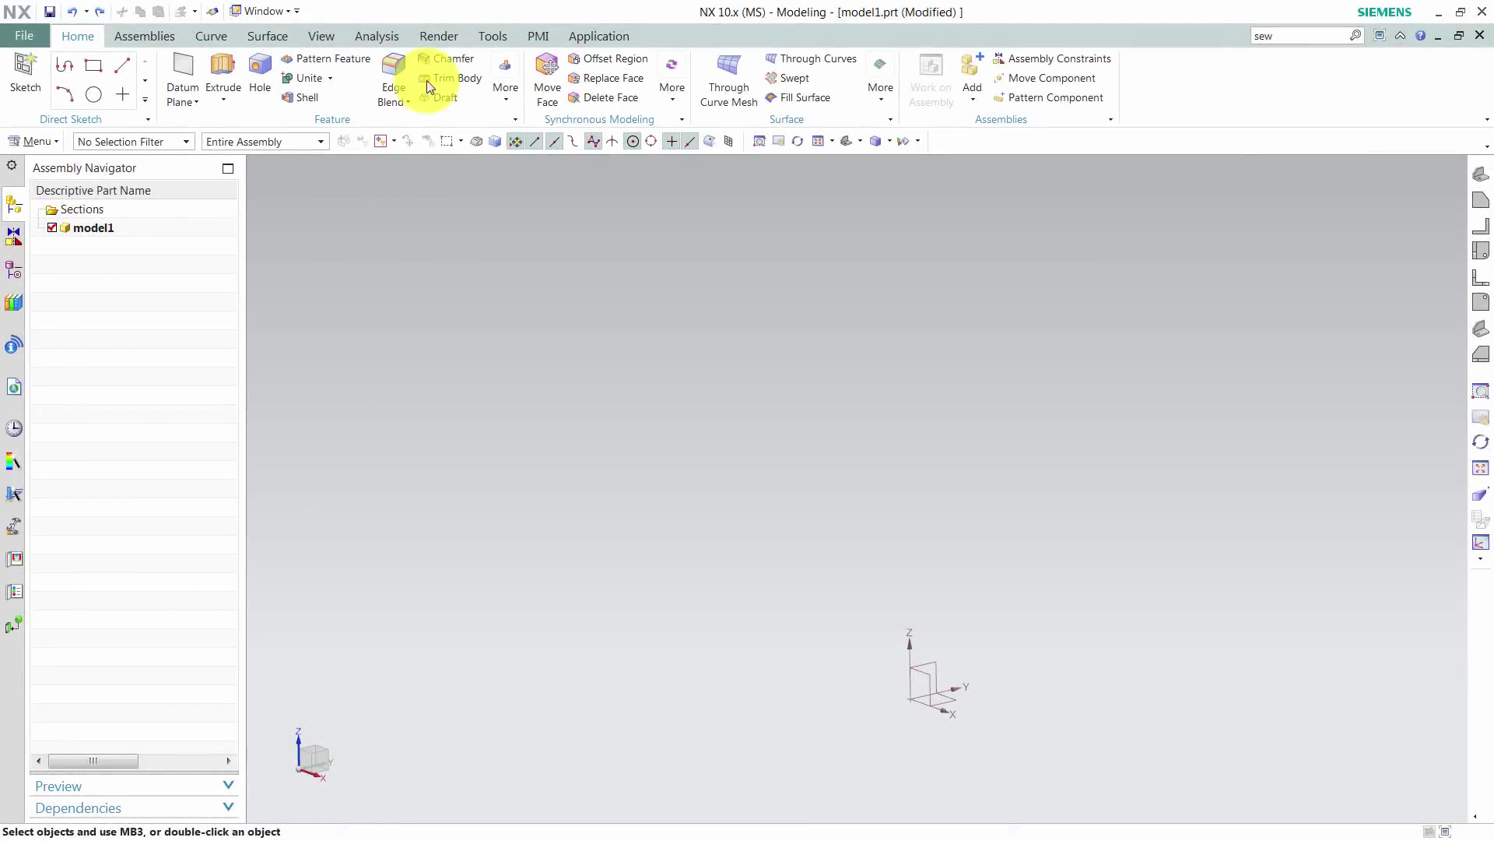
Start the NX Realize Shape environment for the current part
left_click(277, 37)
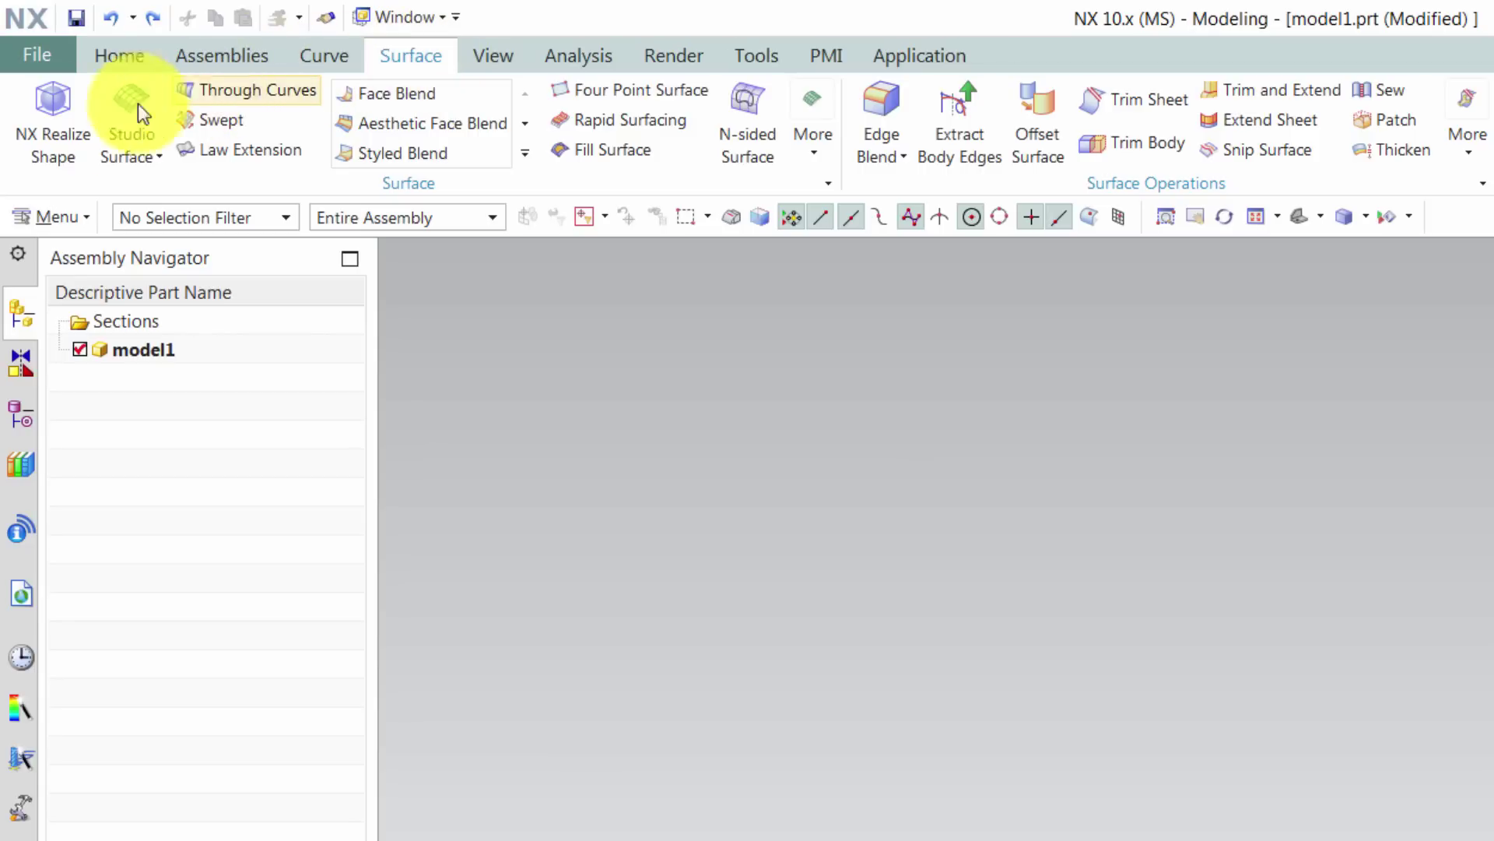
left_click(82, 117)
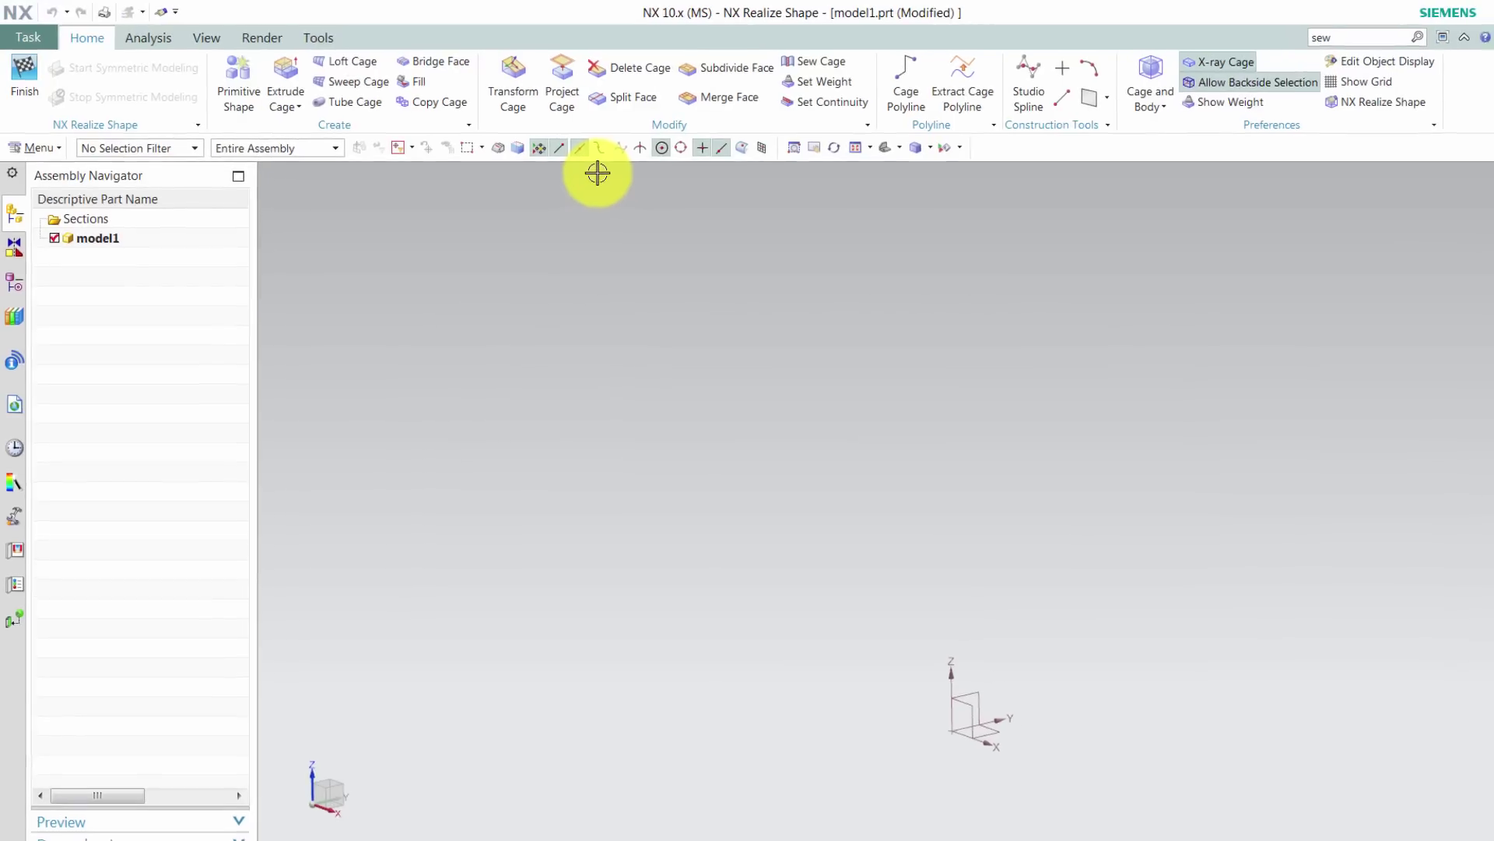
Add the Orientation group to the left border bar, and hide that border bar again
left_click(201, 35)
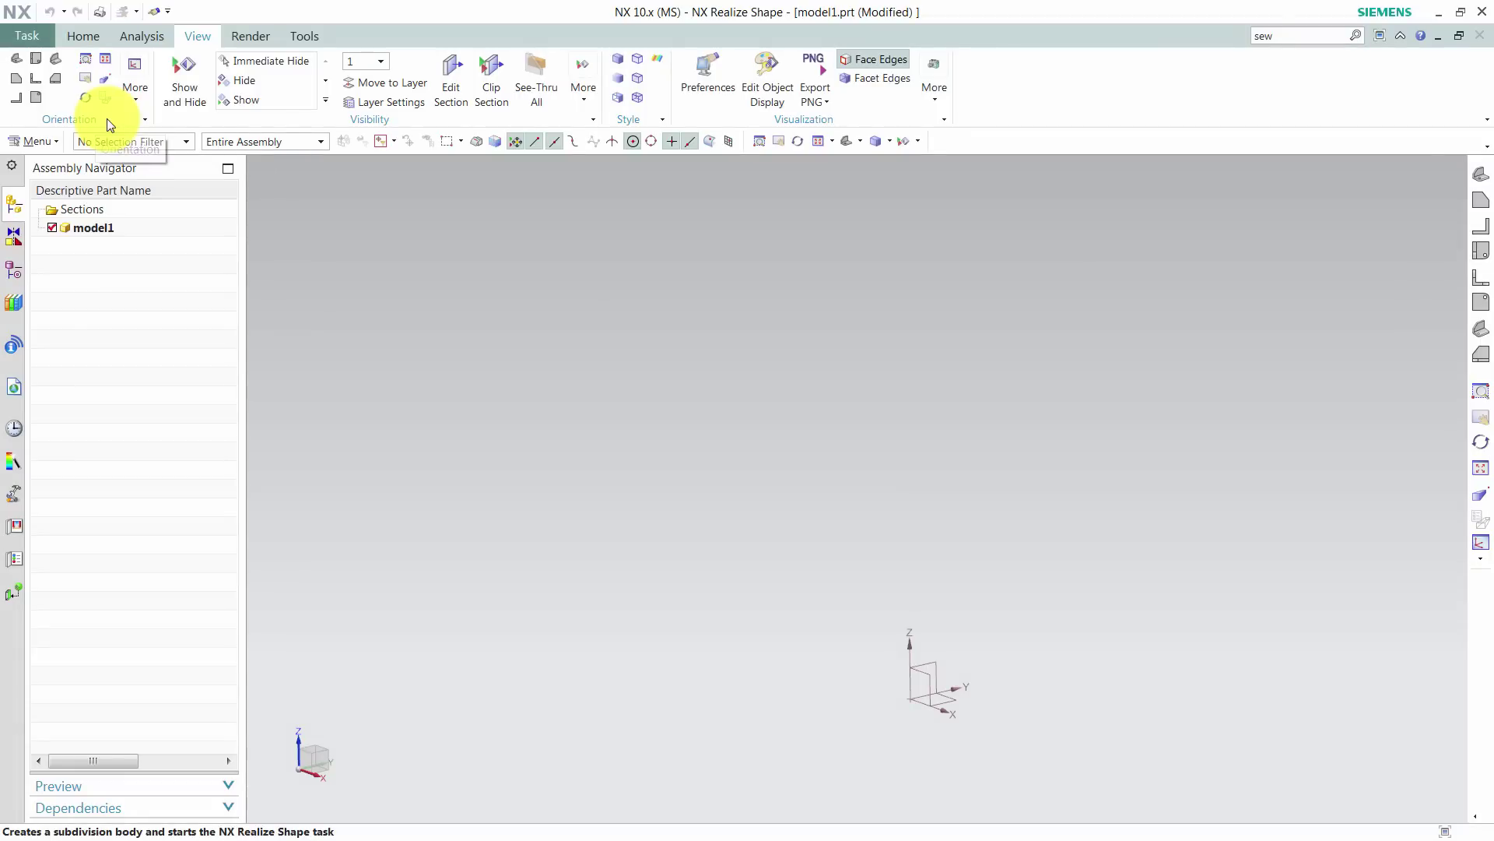
right_click(107, 120)
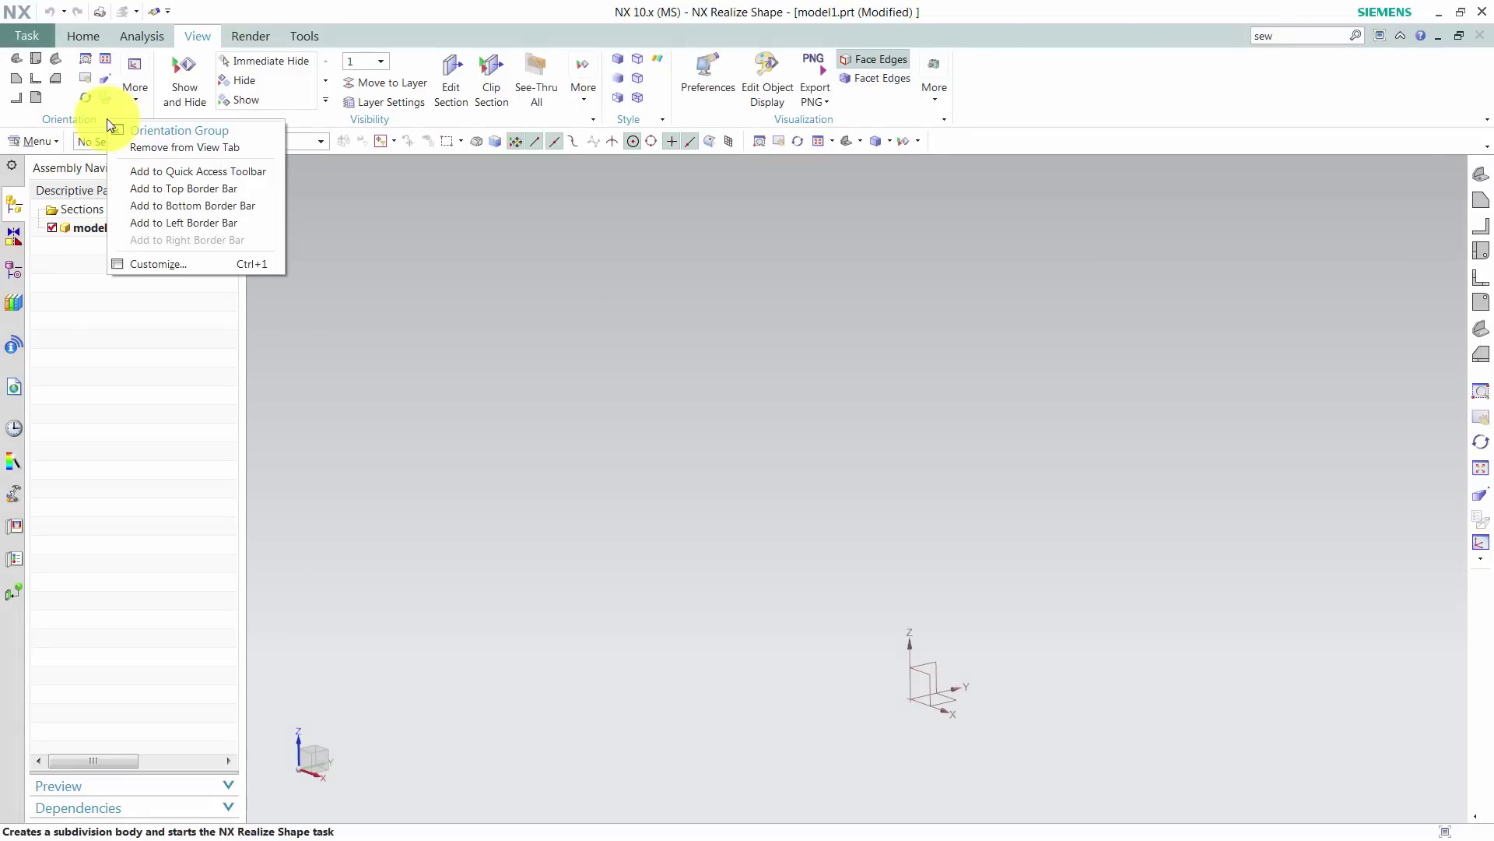
left_click(172, 223)
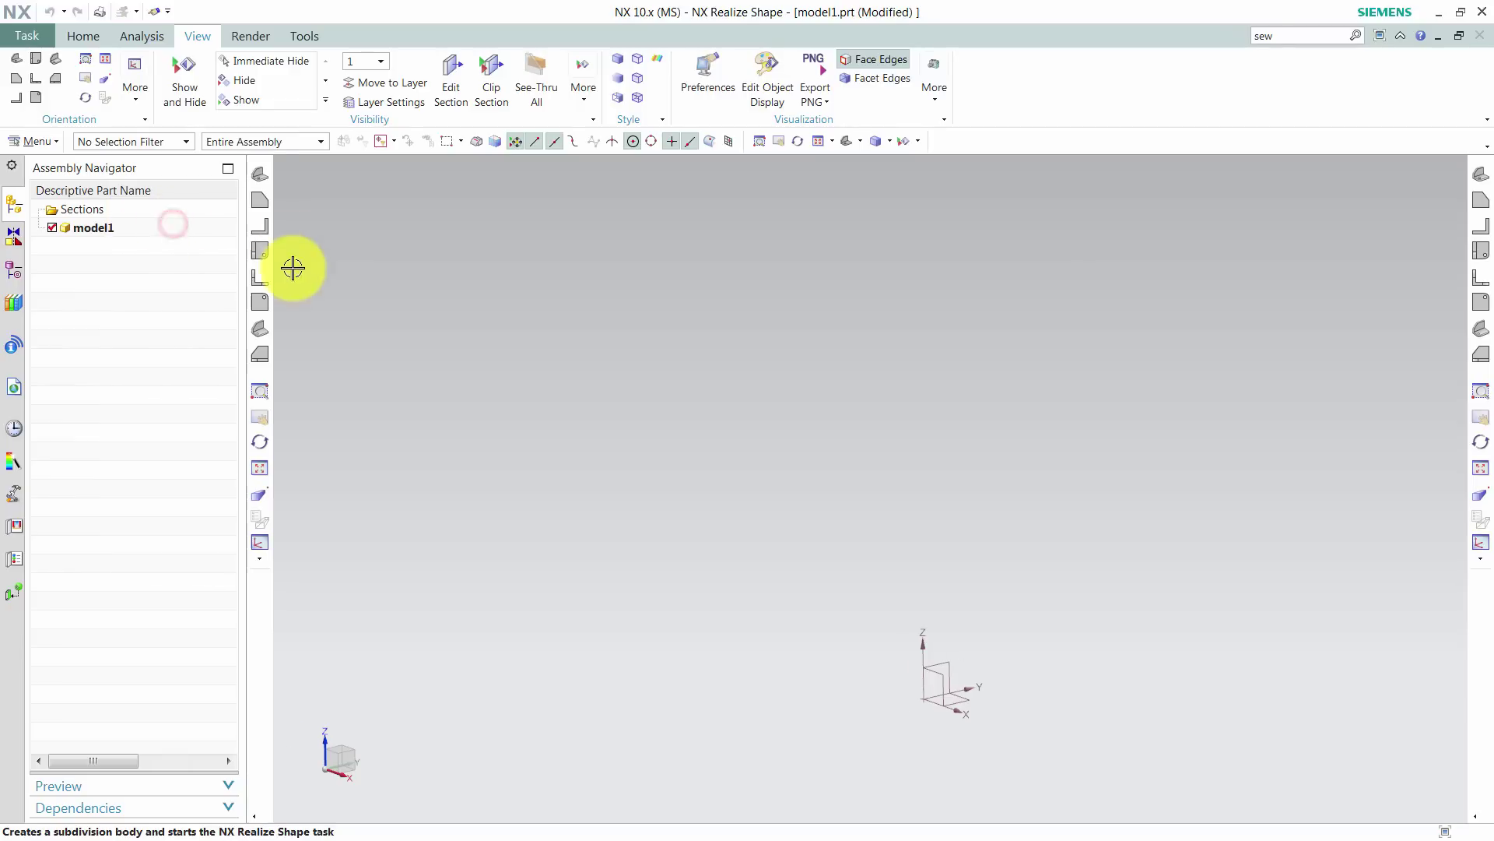
right_click(267, 574)
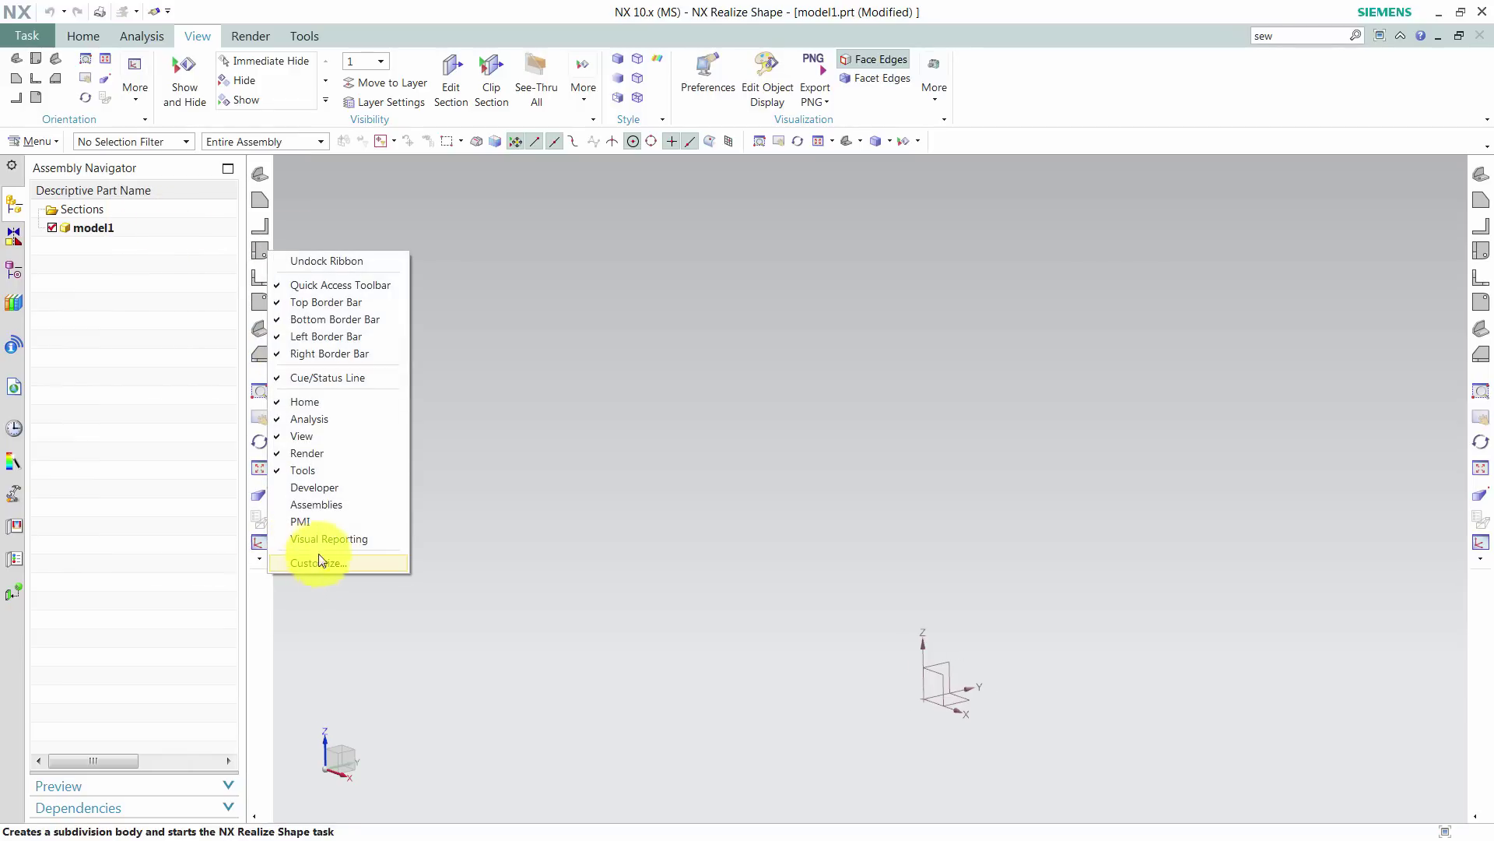
left_click(333, 337)
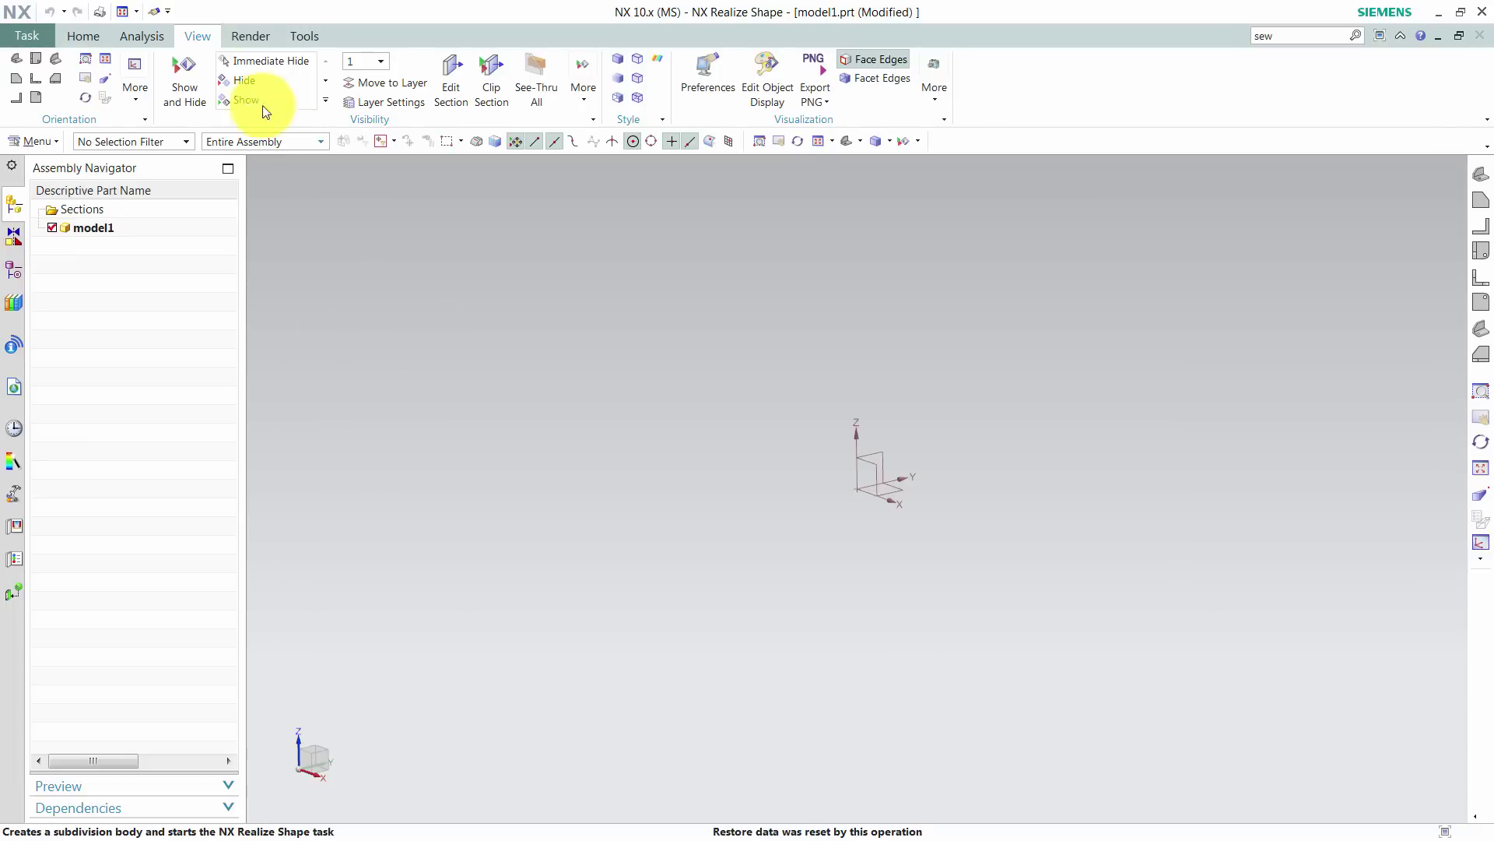
Start a primitive shape and preview the sphere, cylinder and torus types
left_click(86, 34)
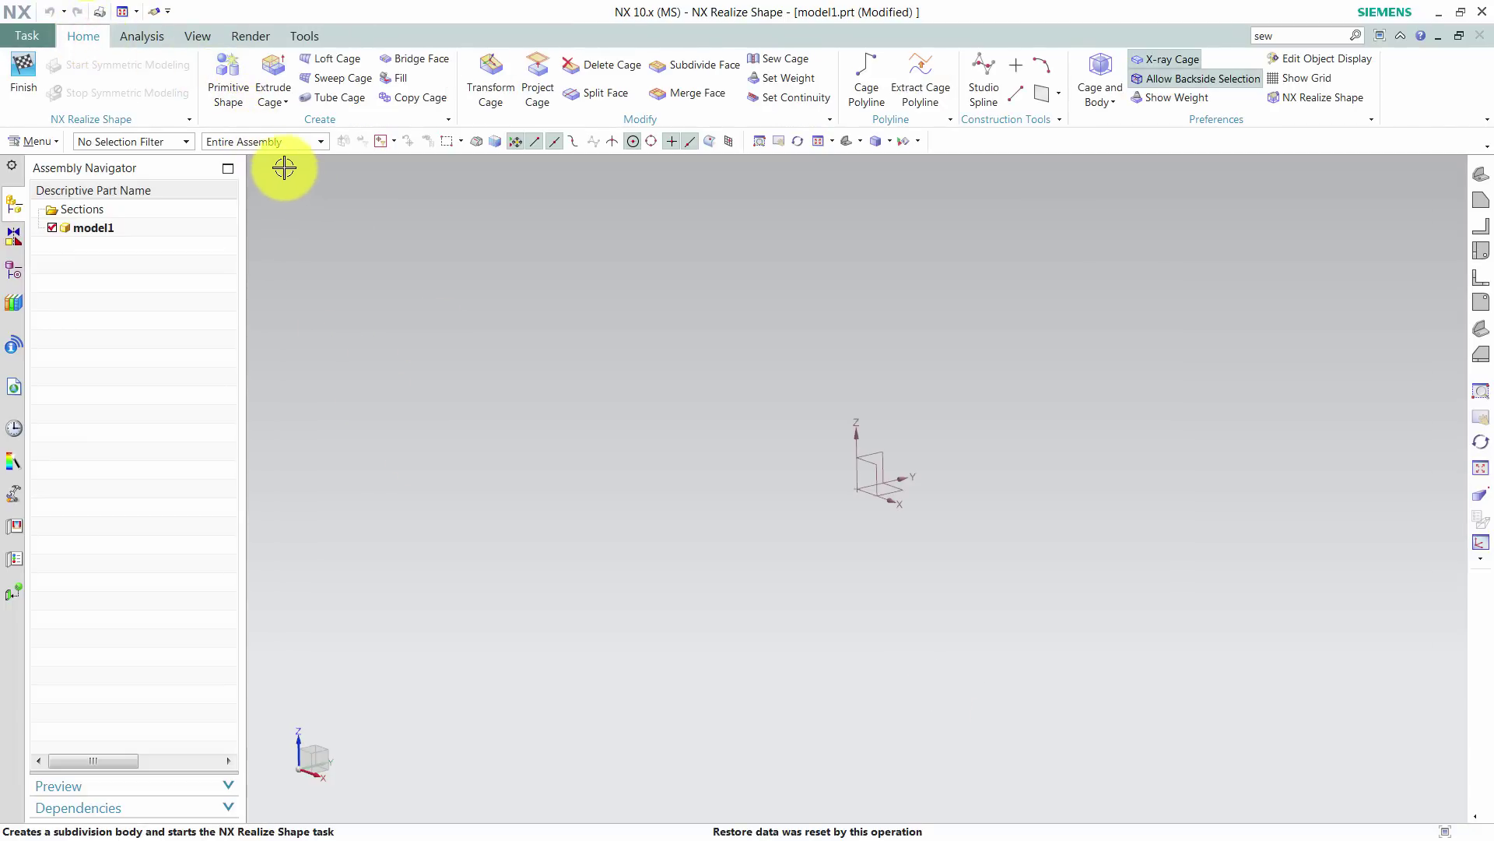
left_click(232, 92)
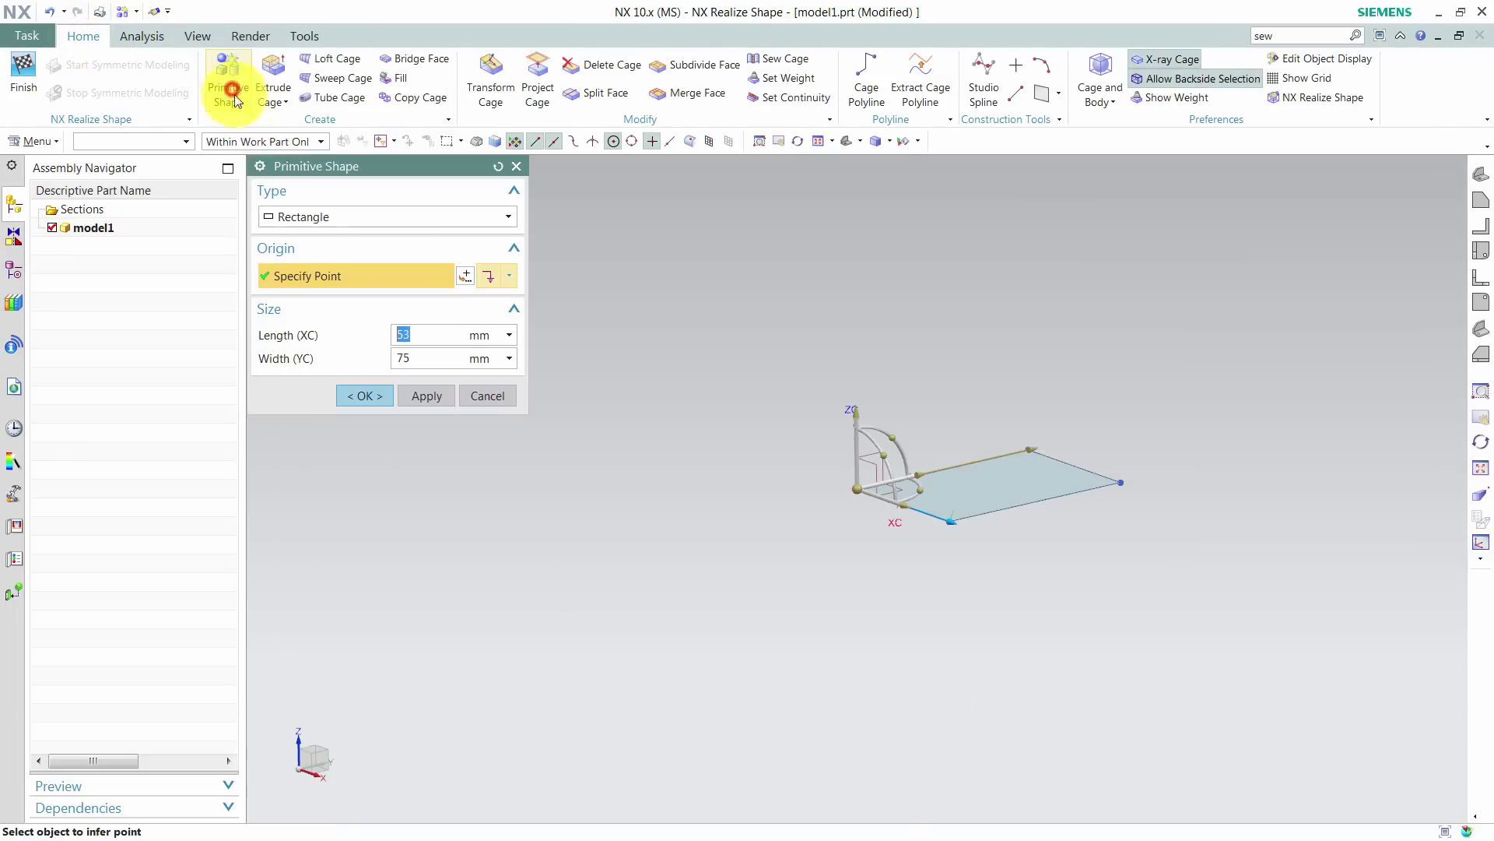
left_click(331, 217)
left_click(330, 232)
left_click(330, 217)
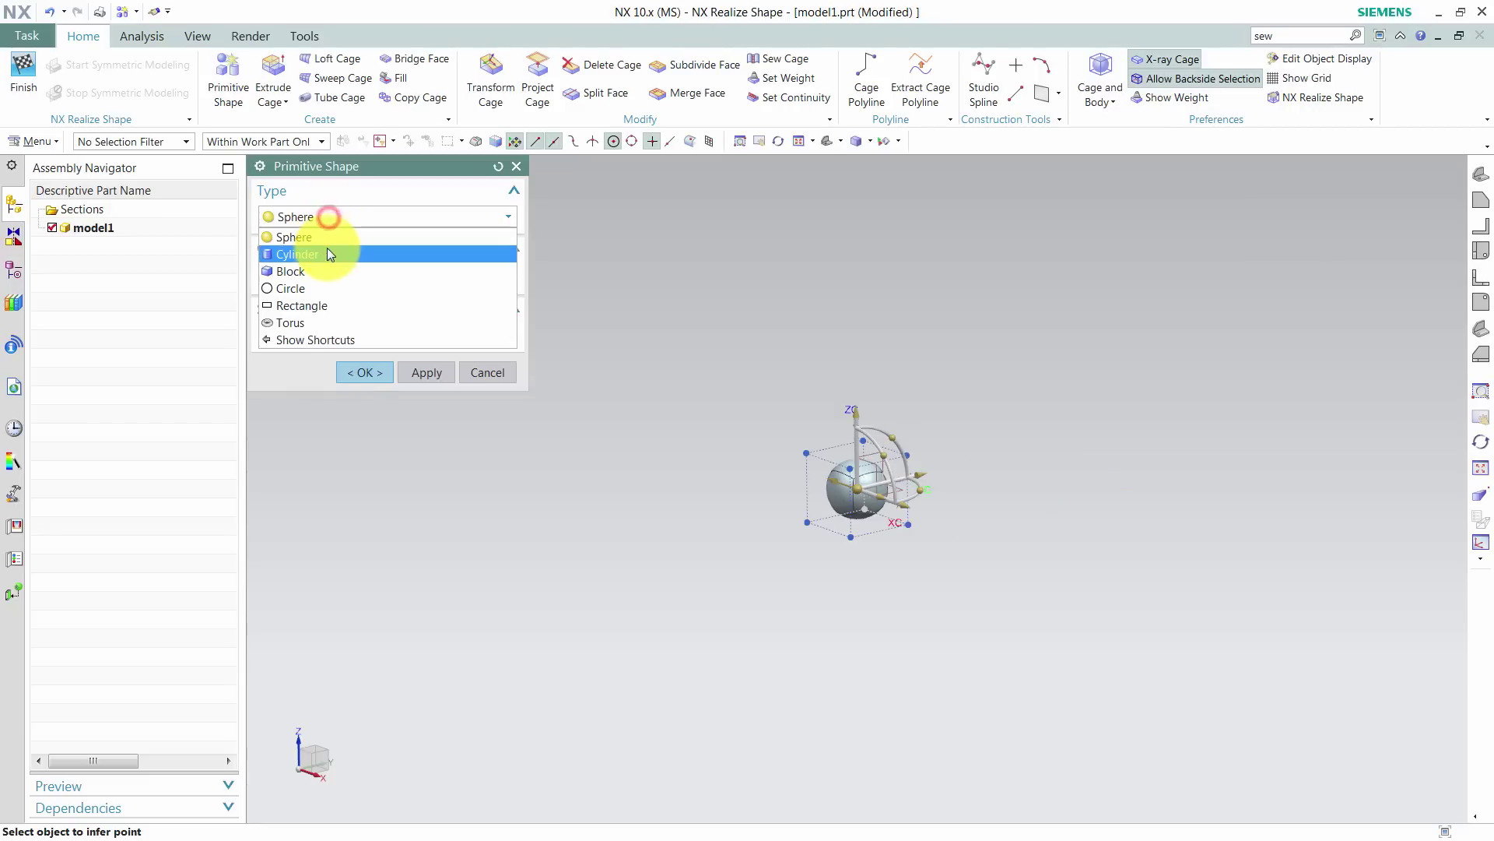
left_click(327, 252)
left_click(330, 218)
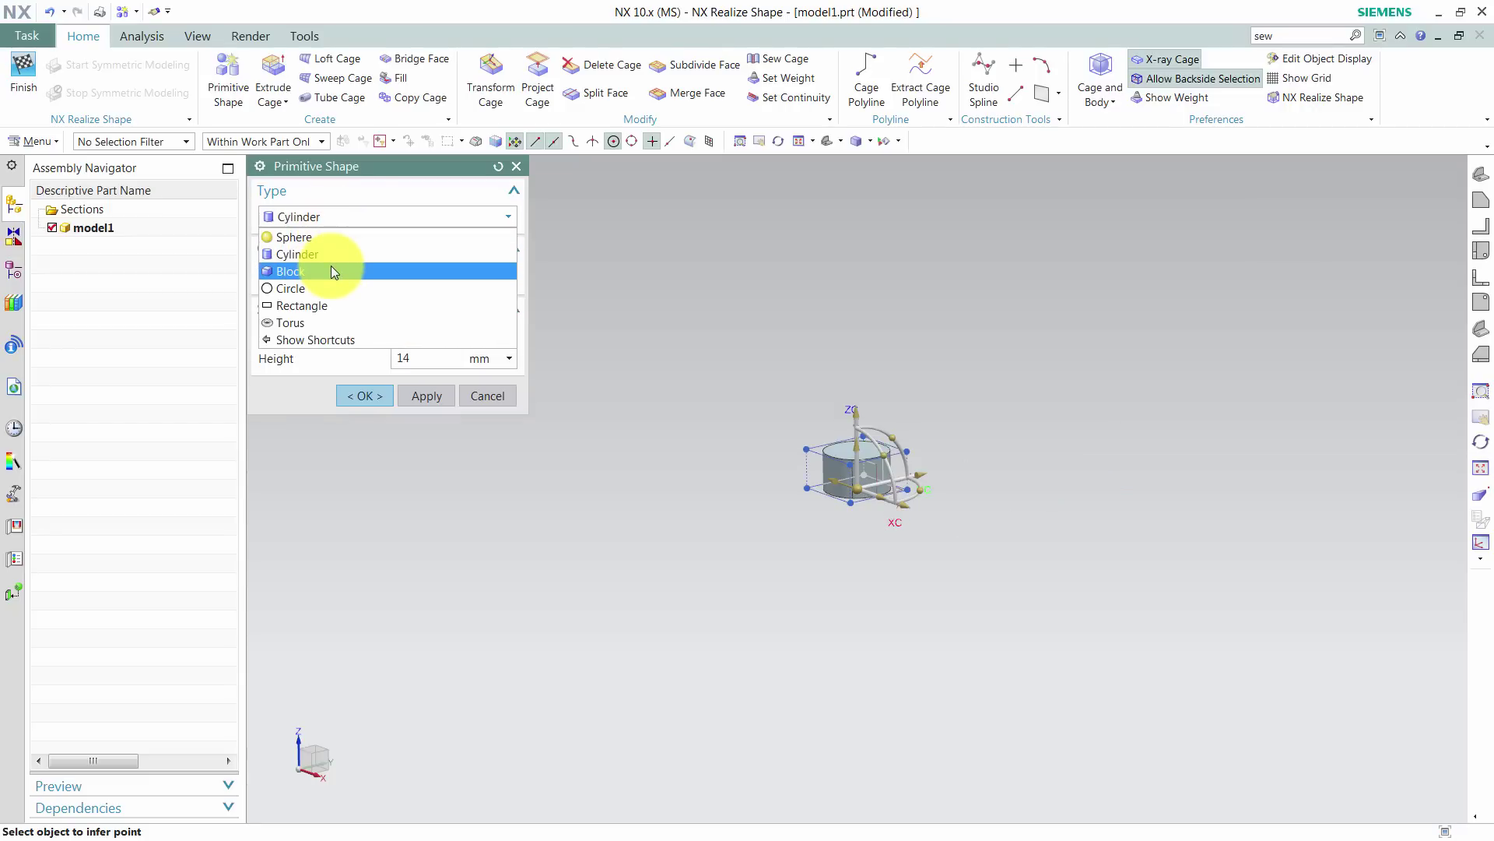
left_click(335, 322)
middle_click_drag(660, 327, 702, 362)
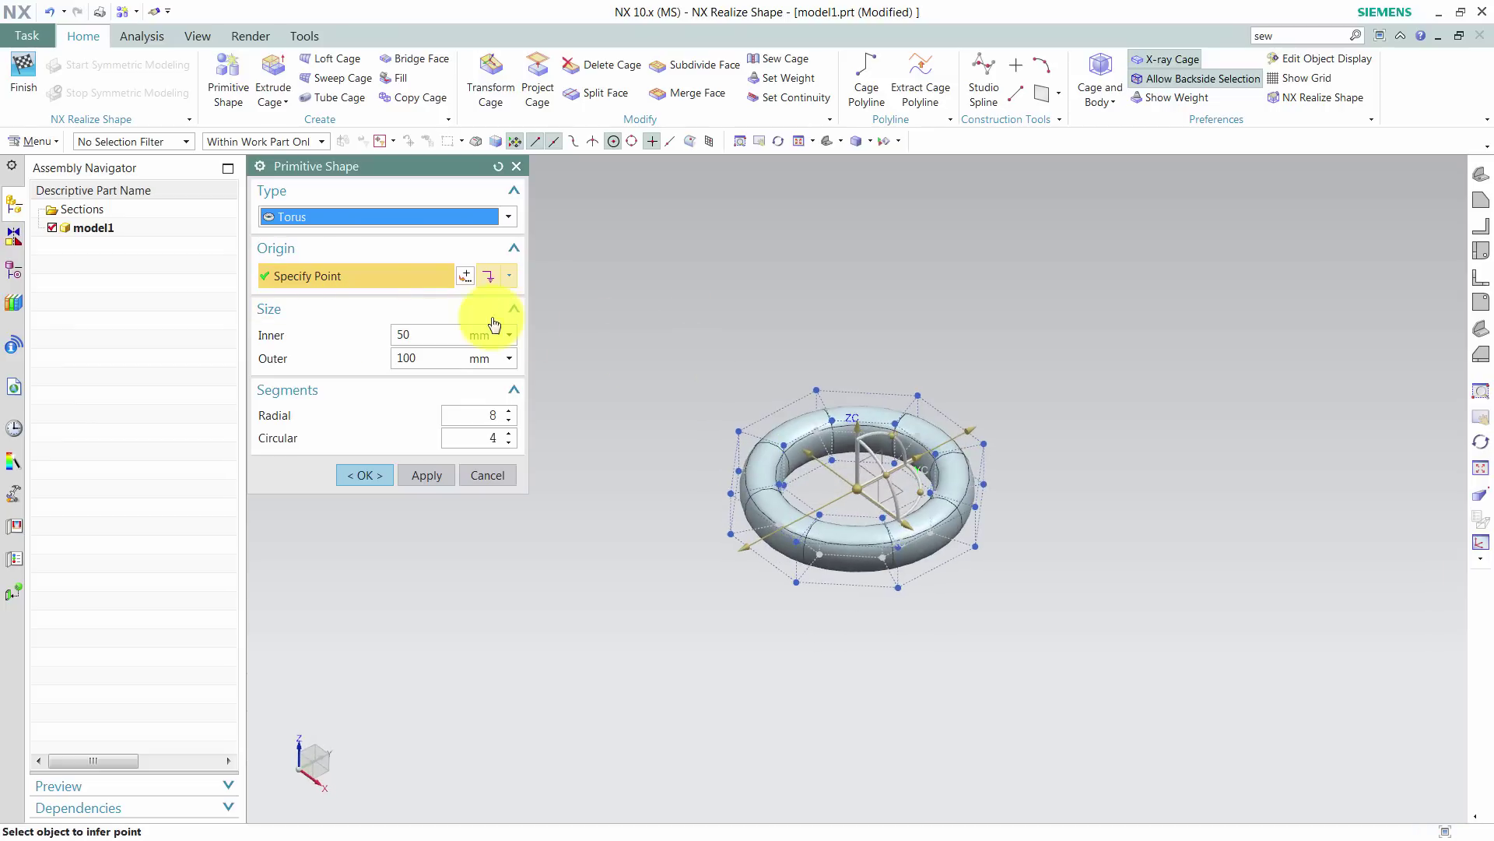
Create a cylinder primitive centred at the origin, enlarging its diameter and stretching its height until it is taller than wide
left_click(352, 219)
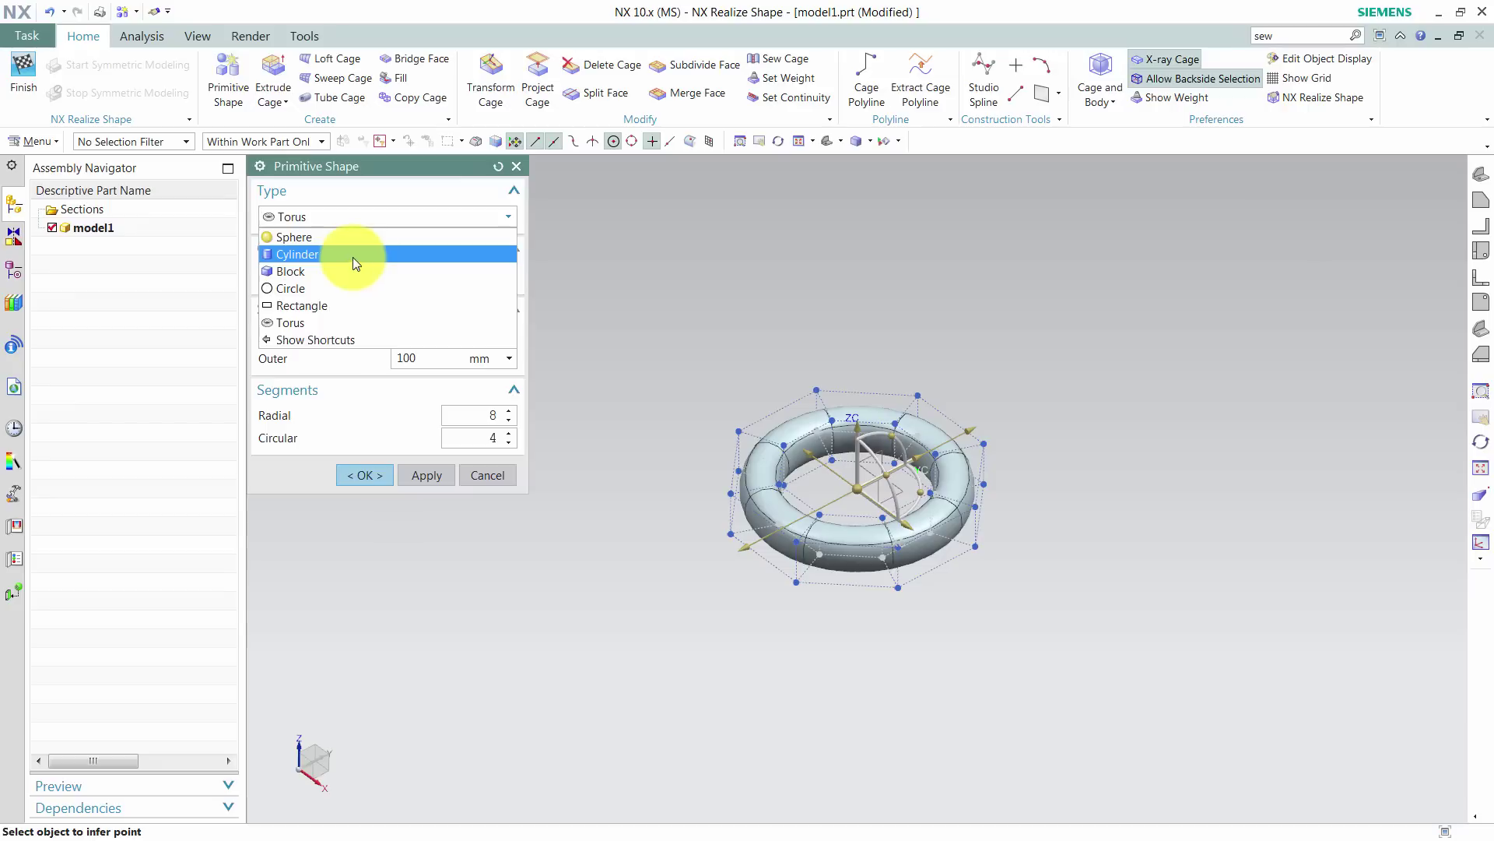
left_click(352, 256)
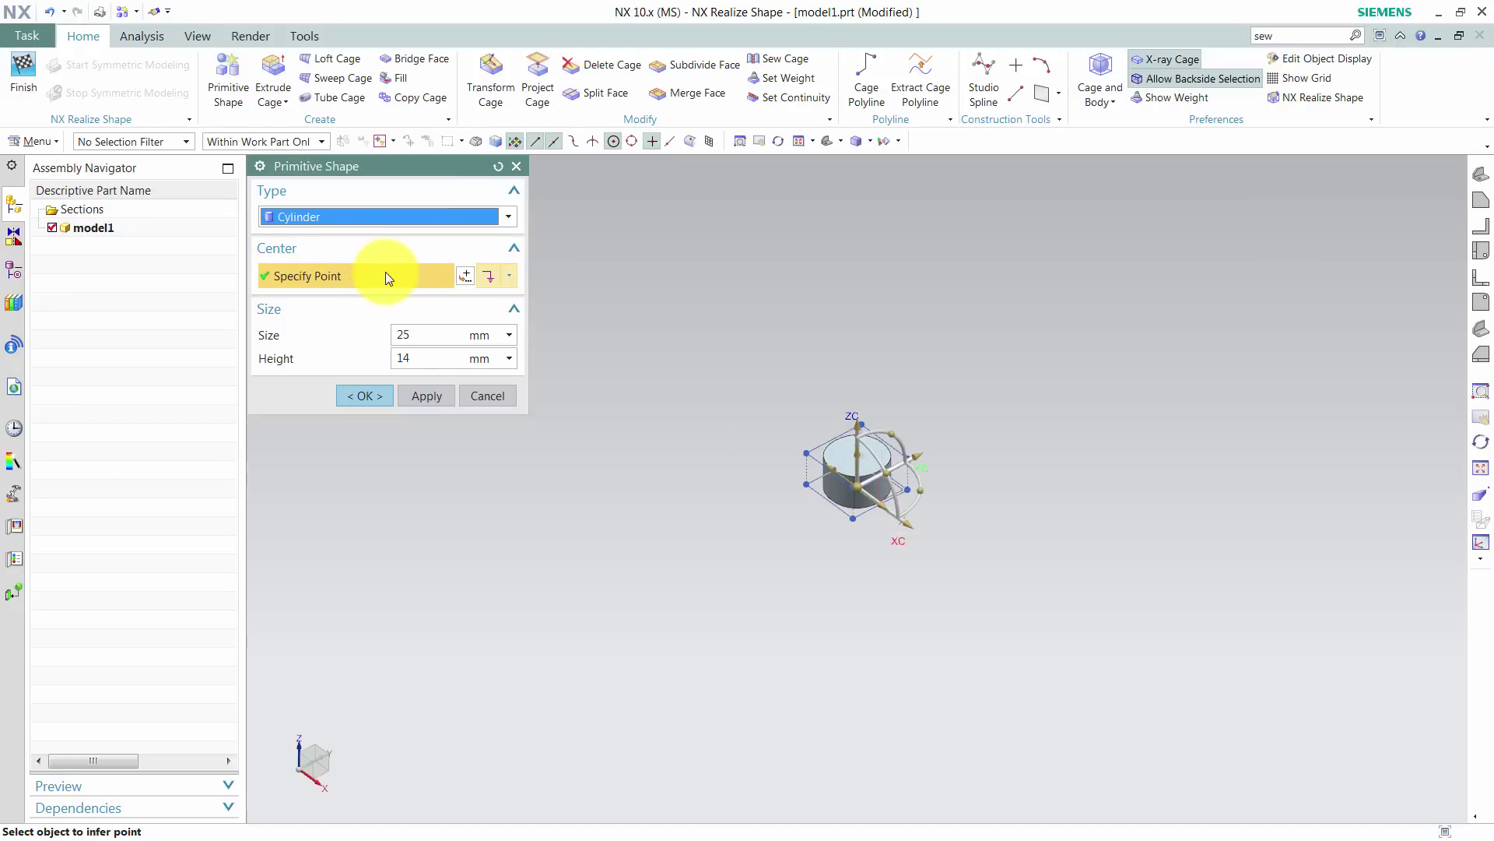
middle_click_drag(640, 437, 868, 441)
scroll(864, 442, "up", 2)
scroll(864, 428, "up", 2)
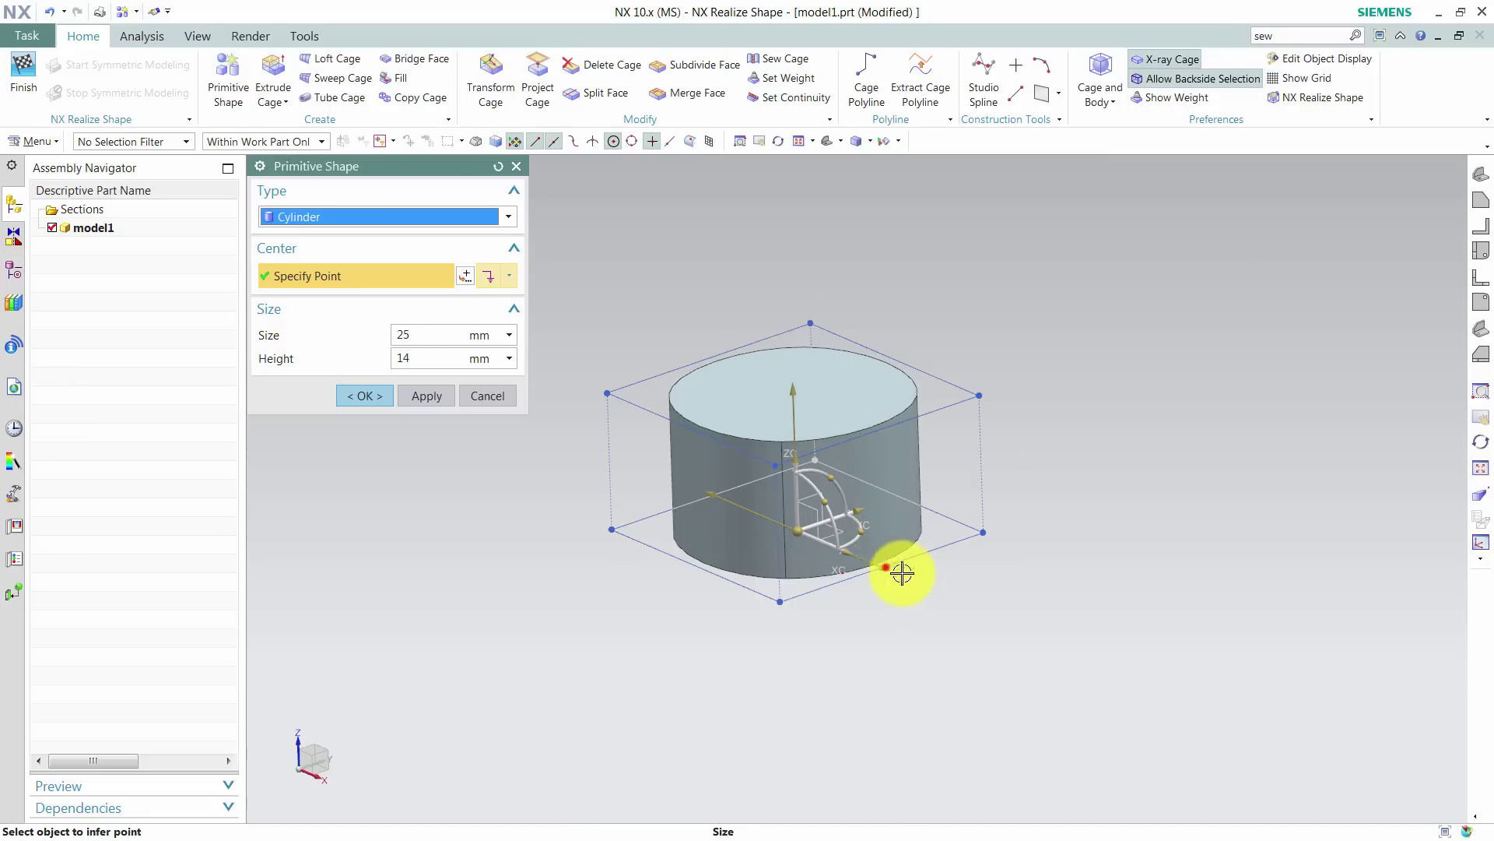
left_click_drag(886, 566, 1072, 636)
middle_click_drag(1071, 636, 1050, 588)
scroll(1050, 589, "up", 2)
left_click_drag(857, 477, 867, 281)
scroll(854, 264, "down", 3)
left_click(366, 396)
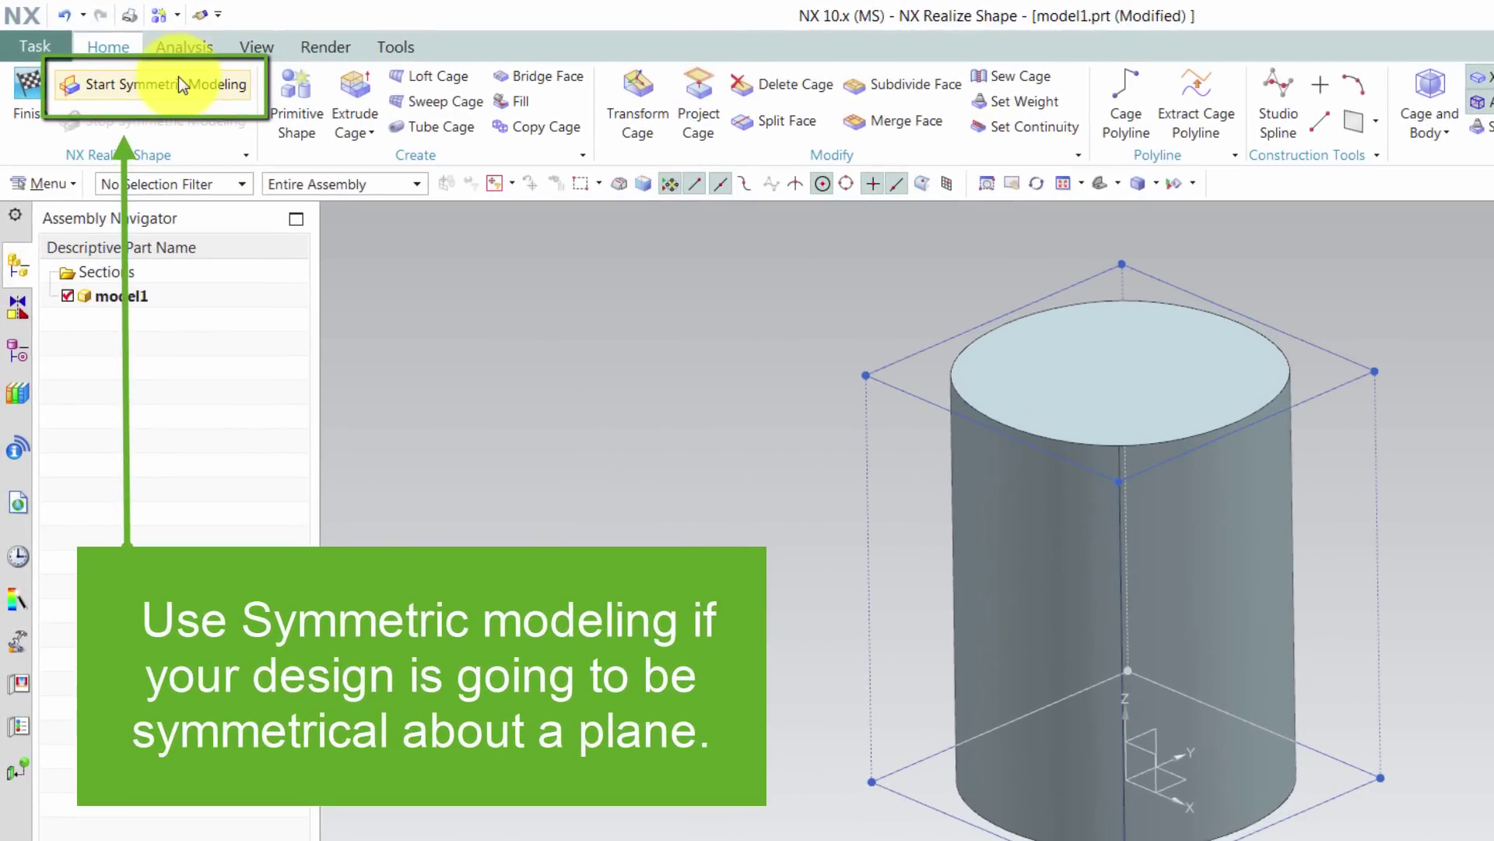
Start symmetric modeling about the YZ plane at a distance of 0 mm
left_click(179, 84)
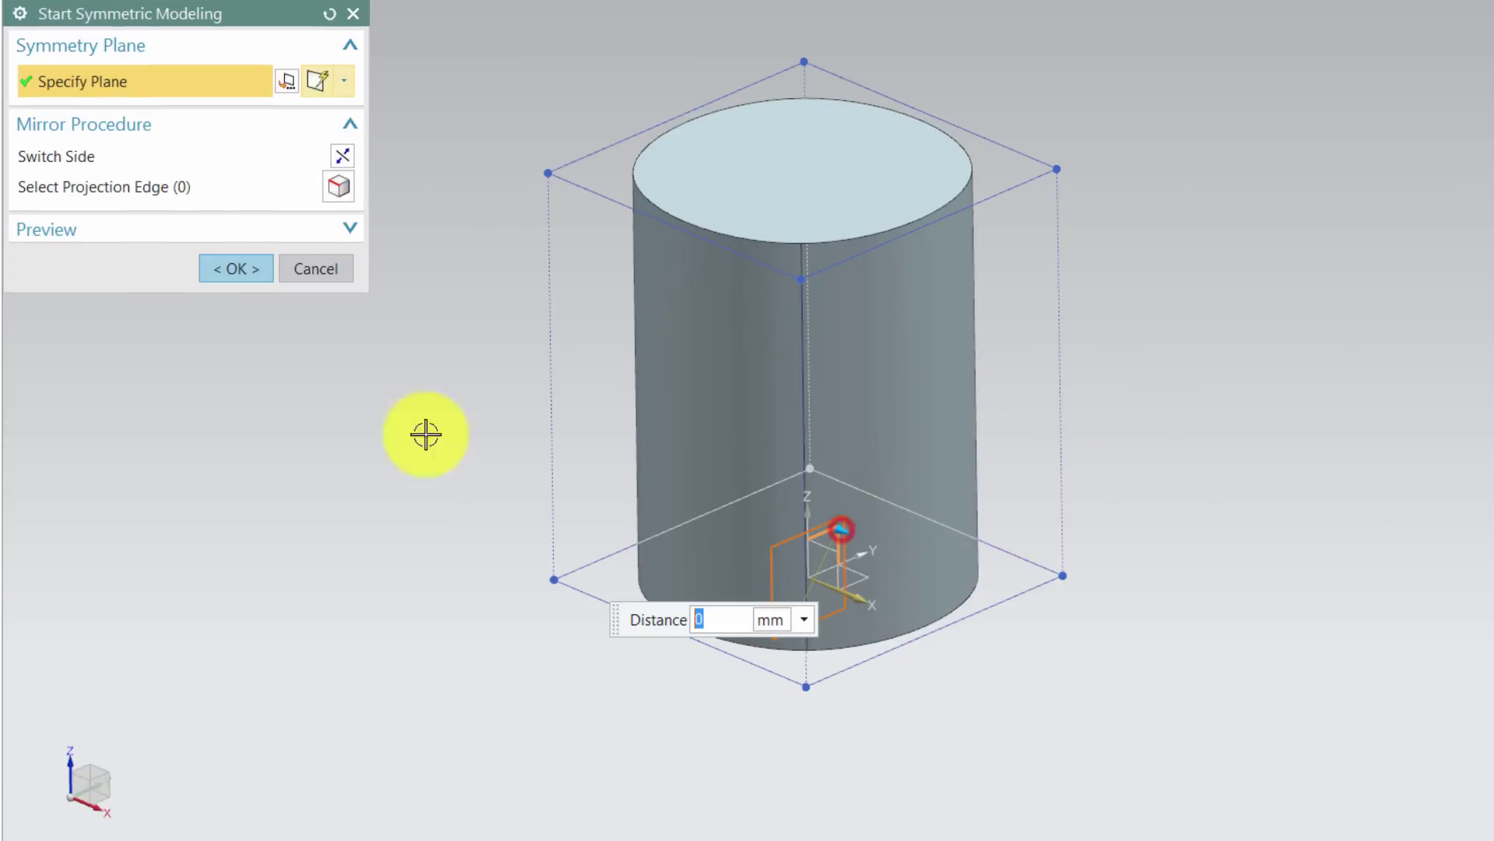
left_click(244, 274)
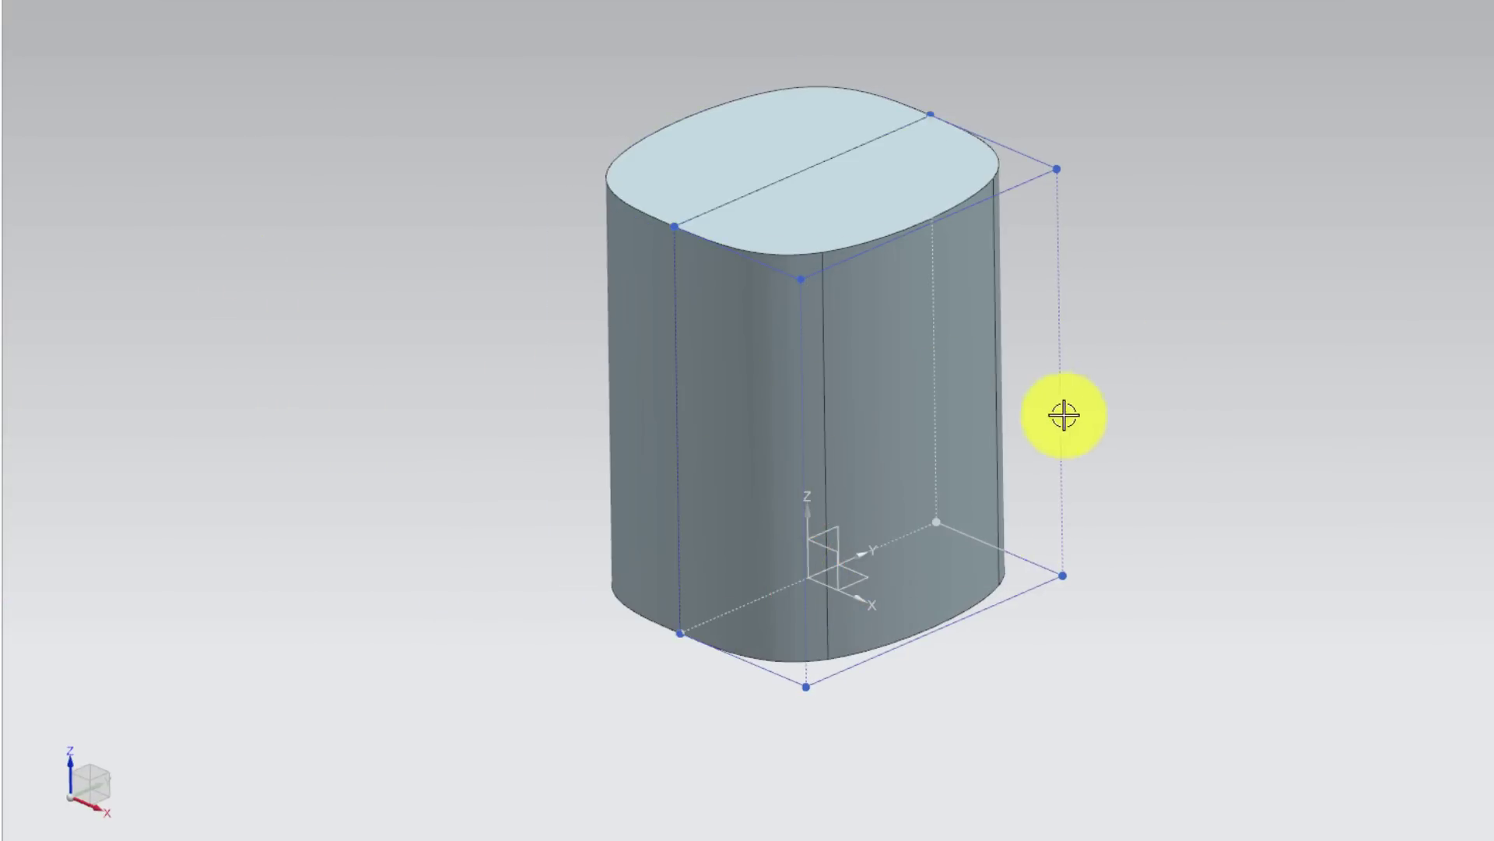
Transform the cage face on the +X side by moving it inward along X towards the symmetry plane
left_click(980, 431)
left_click(1080, 446)
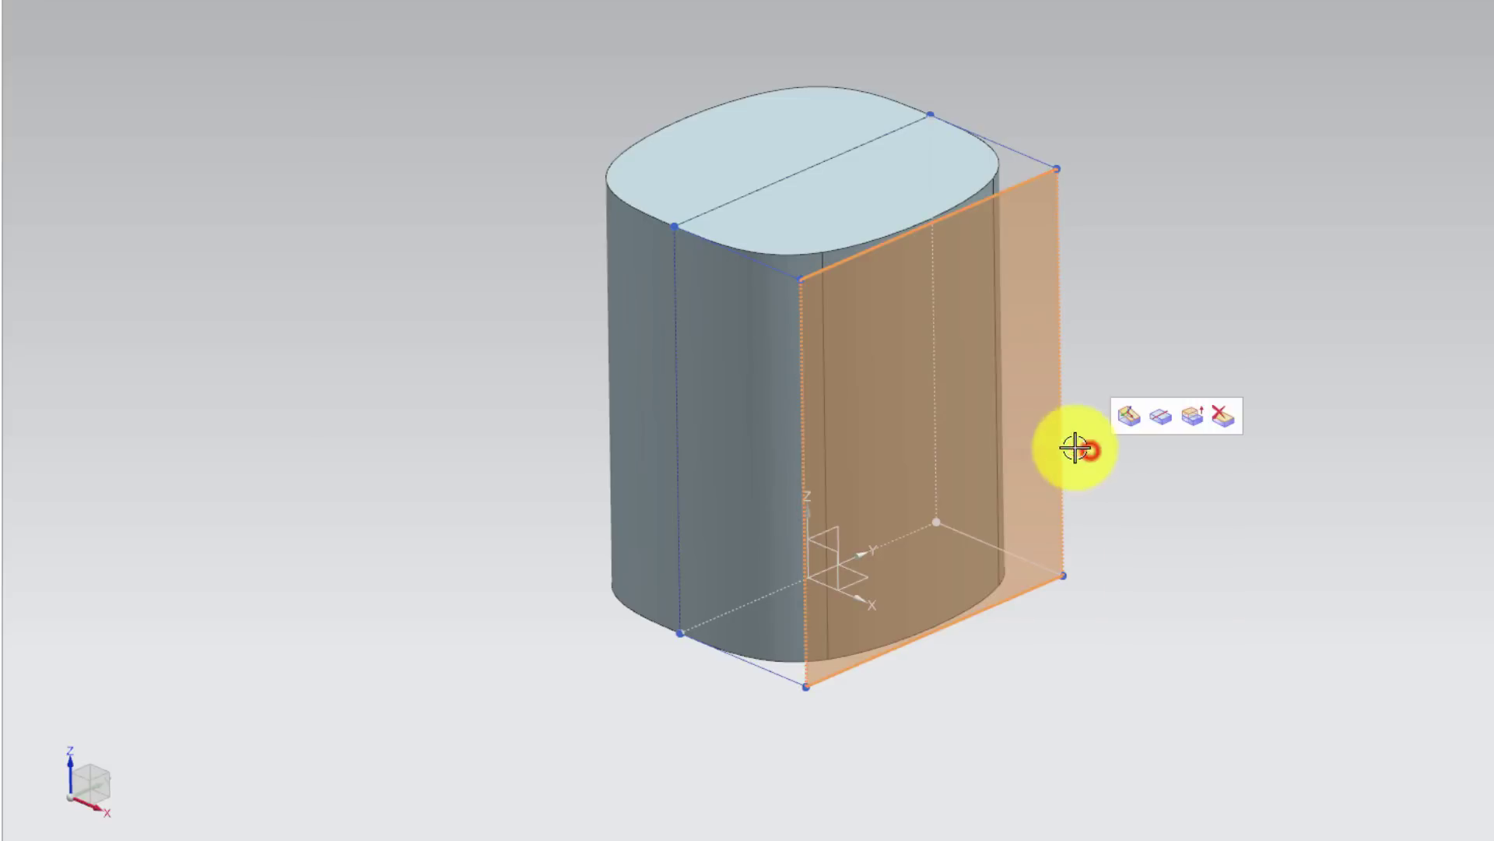
left_click(1126, 416)
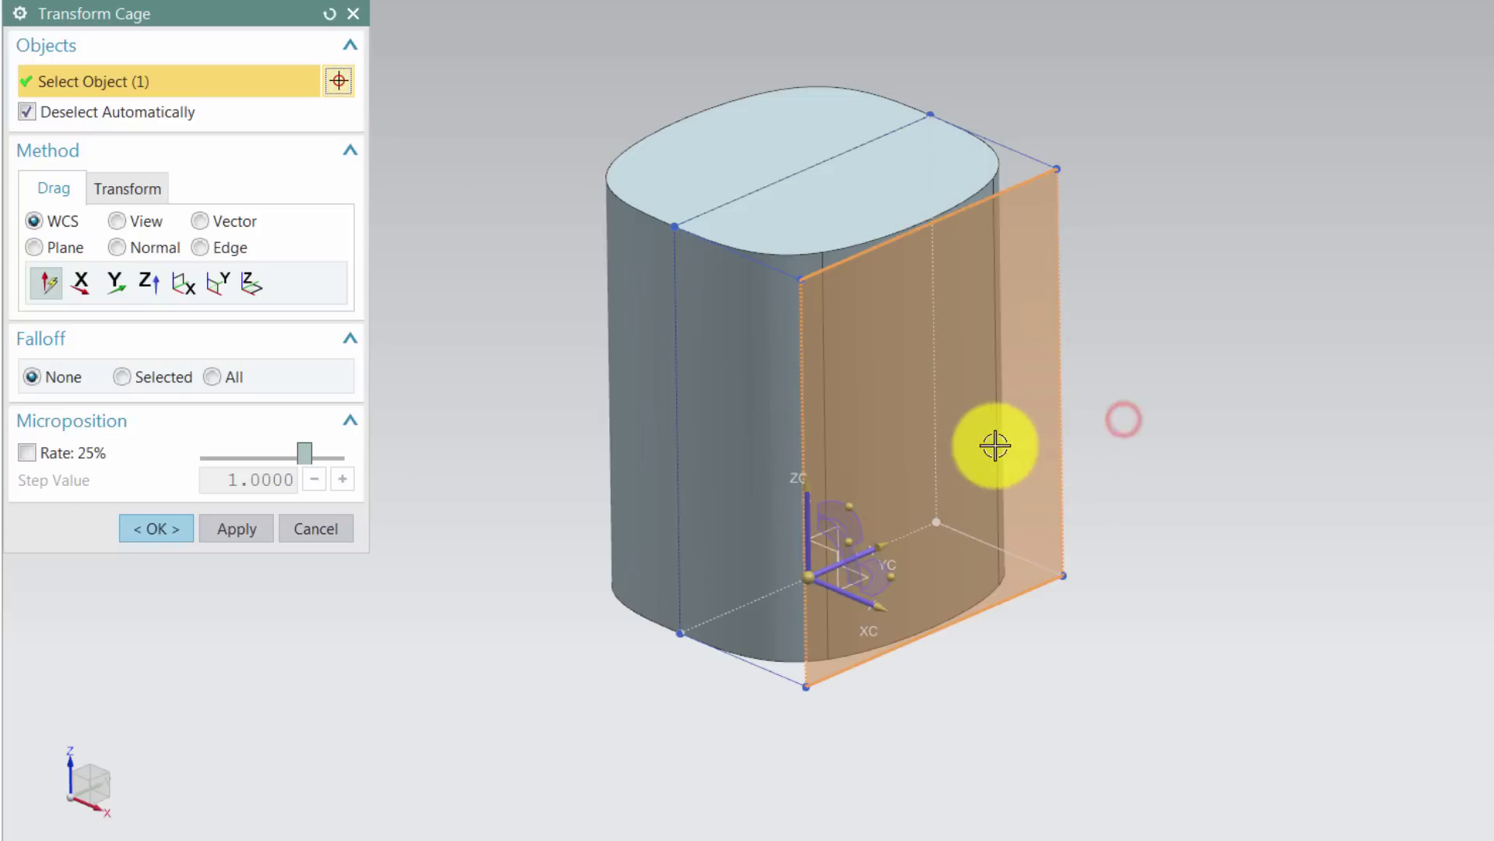
left_click_drag(973, 445, 915, 426)
left_click(251, 524)
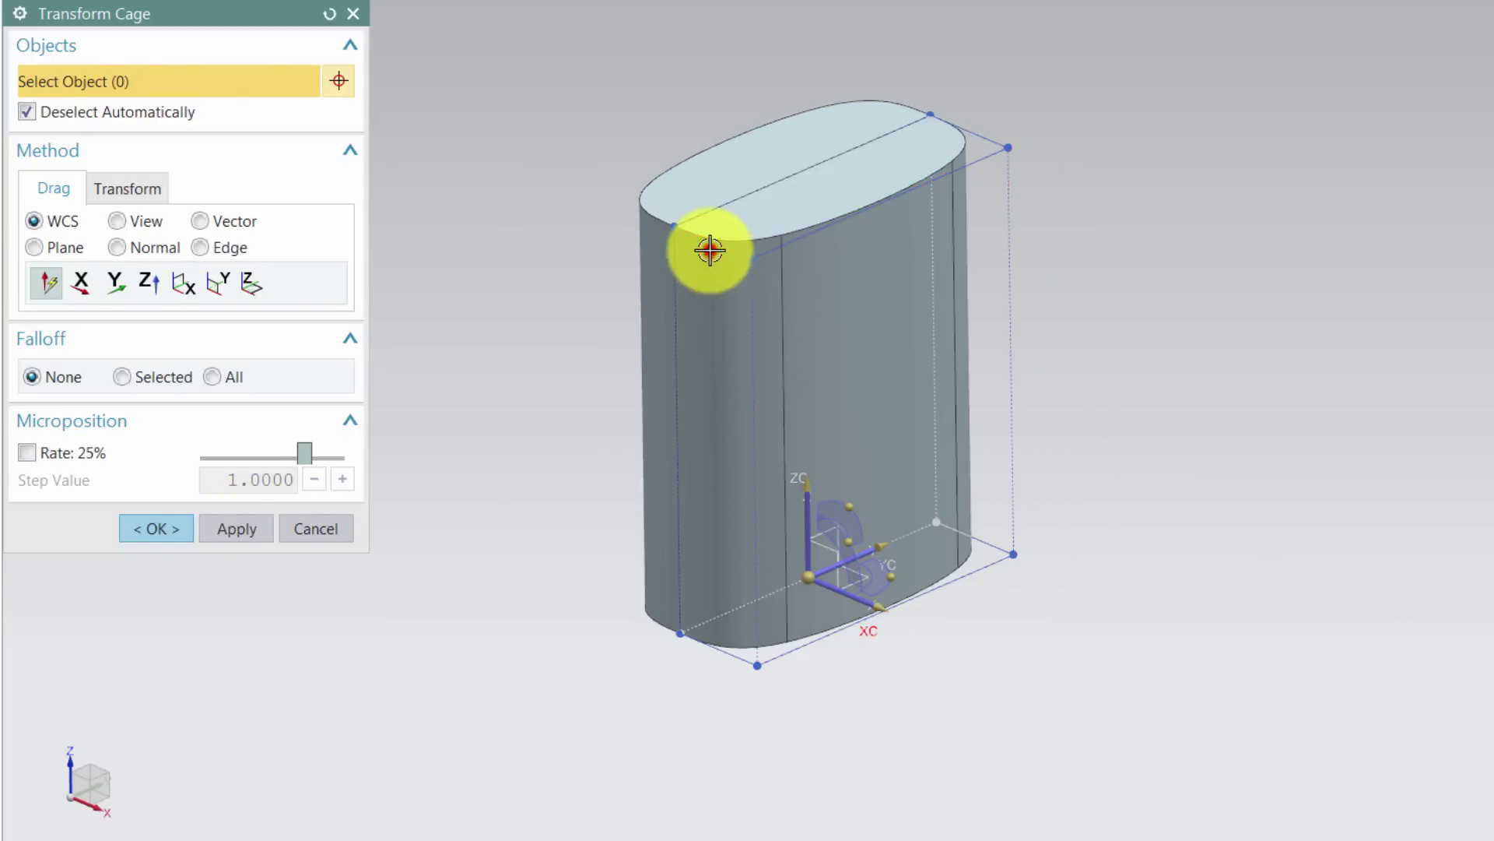
Reshape the body's top by lowering its -Y cage edge, raising the centre edge and slightly lowering the outer +X edge
left_click_drag(709, 250, 714, 303)
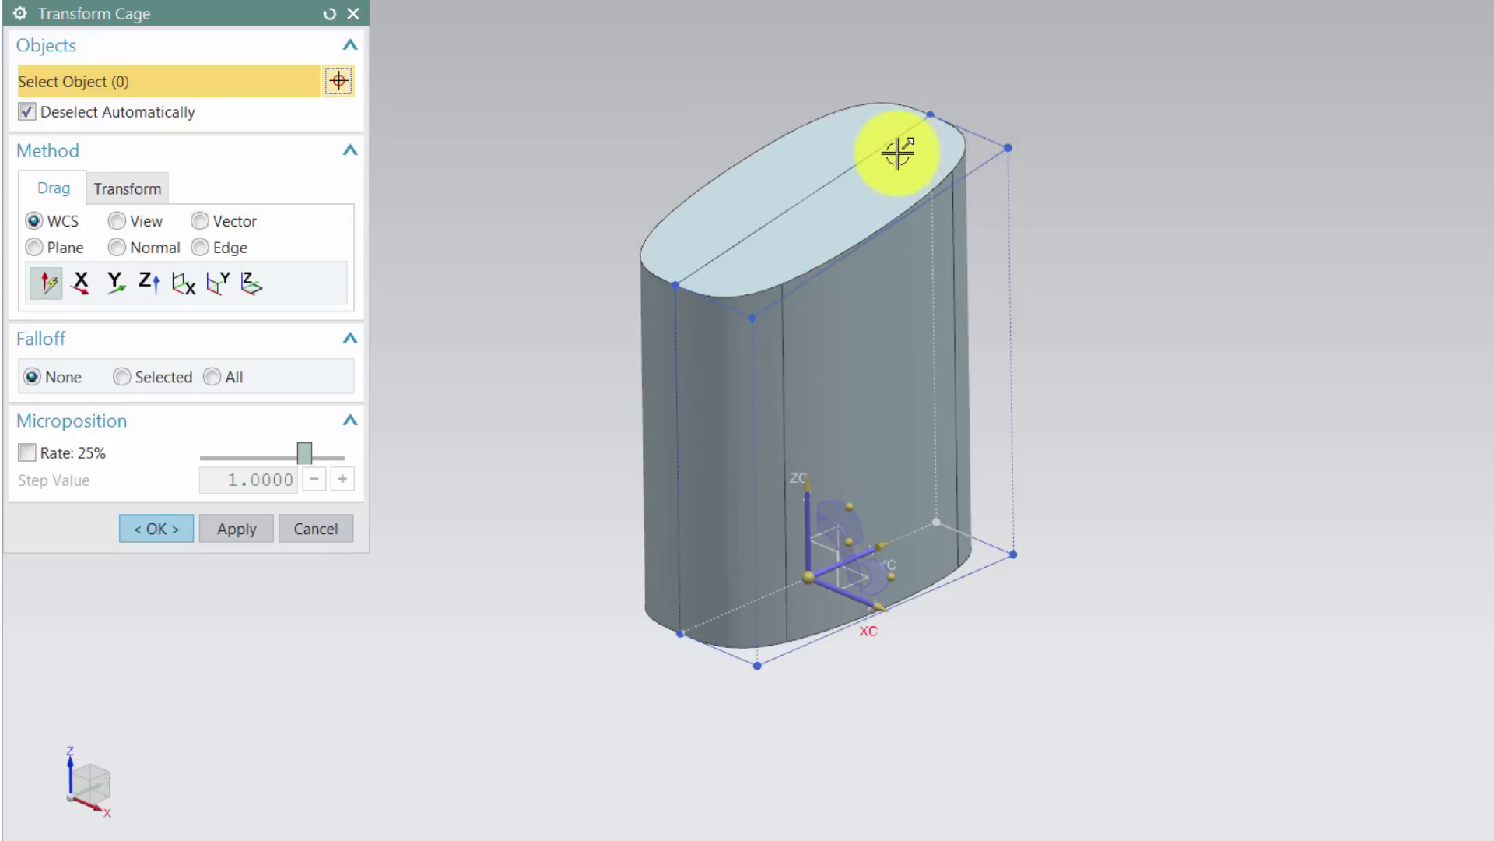
left_click_drag(881, 151, 880, 119)
left_click_drag(1008, 147, 1008, 158)
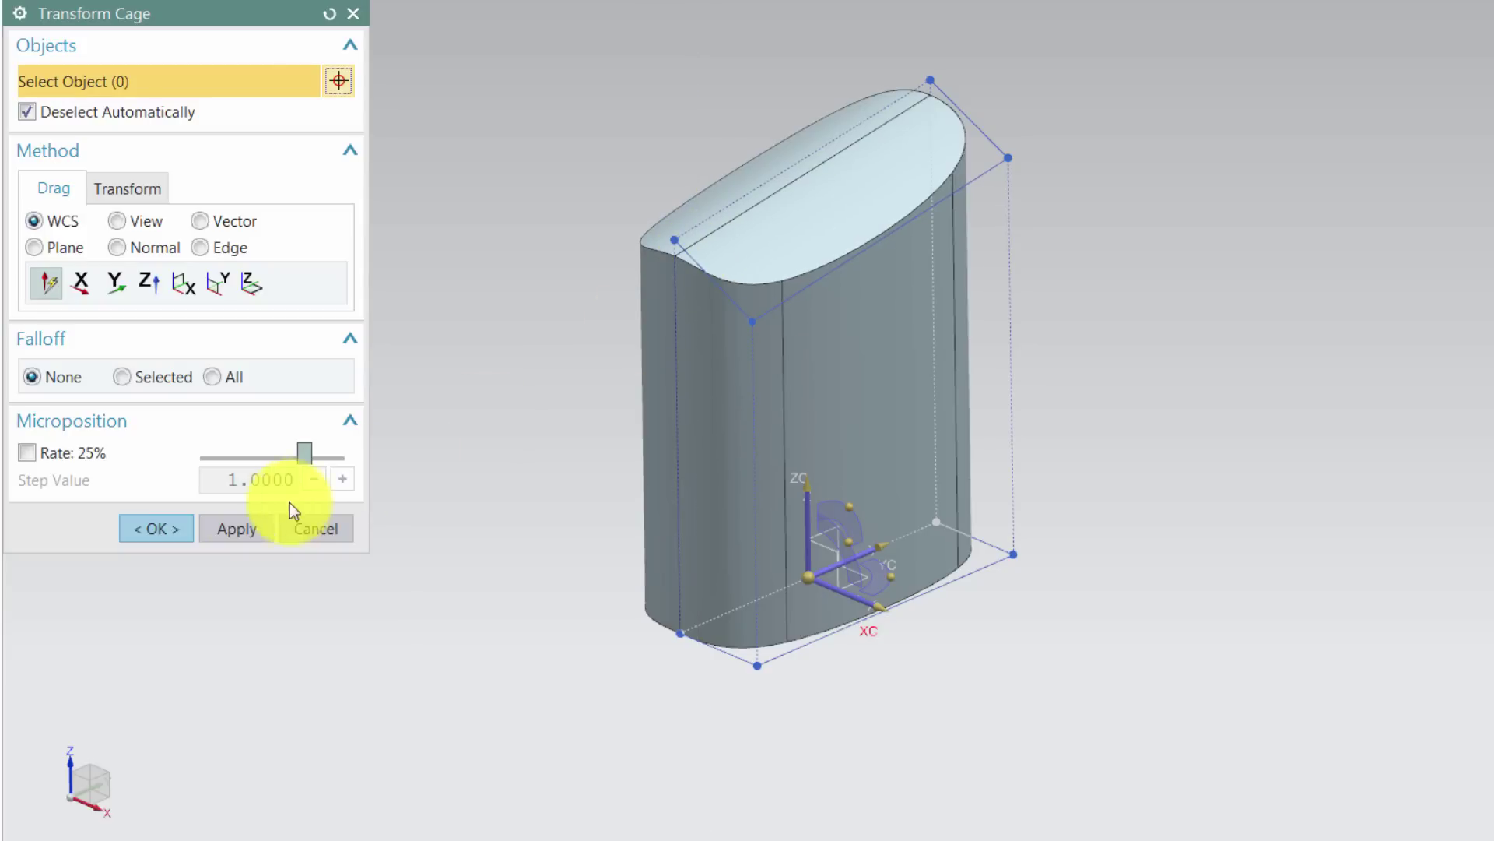
left_click(157, 531)
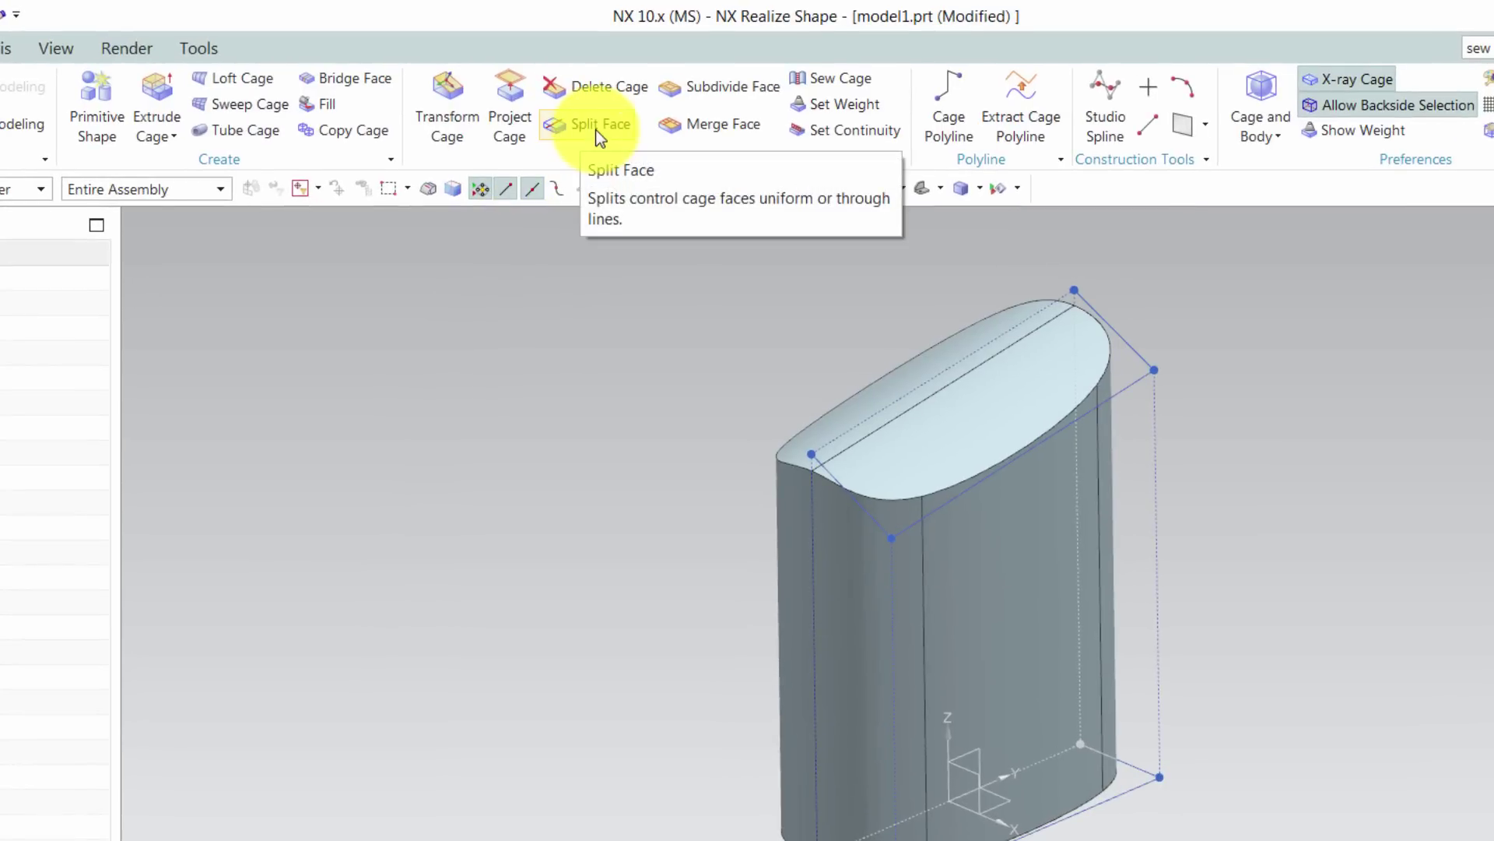
Split the three side cage faces uniformly with a number of 2, using a vertical cage edge as the reference
left_click(596, 130)
left_click(808, 188)
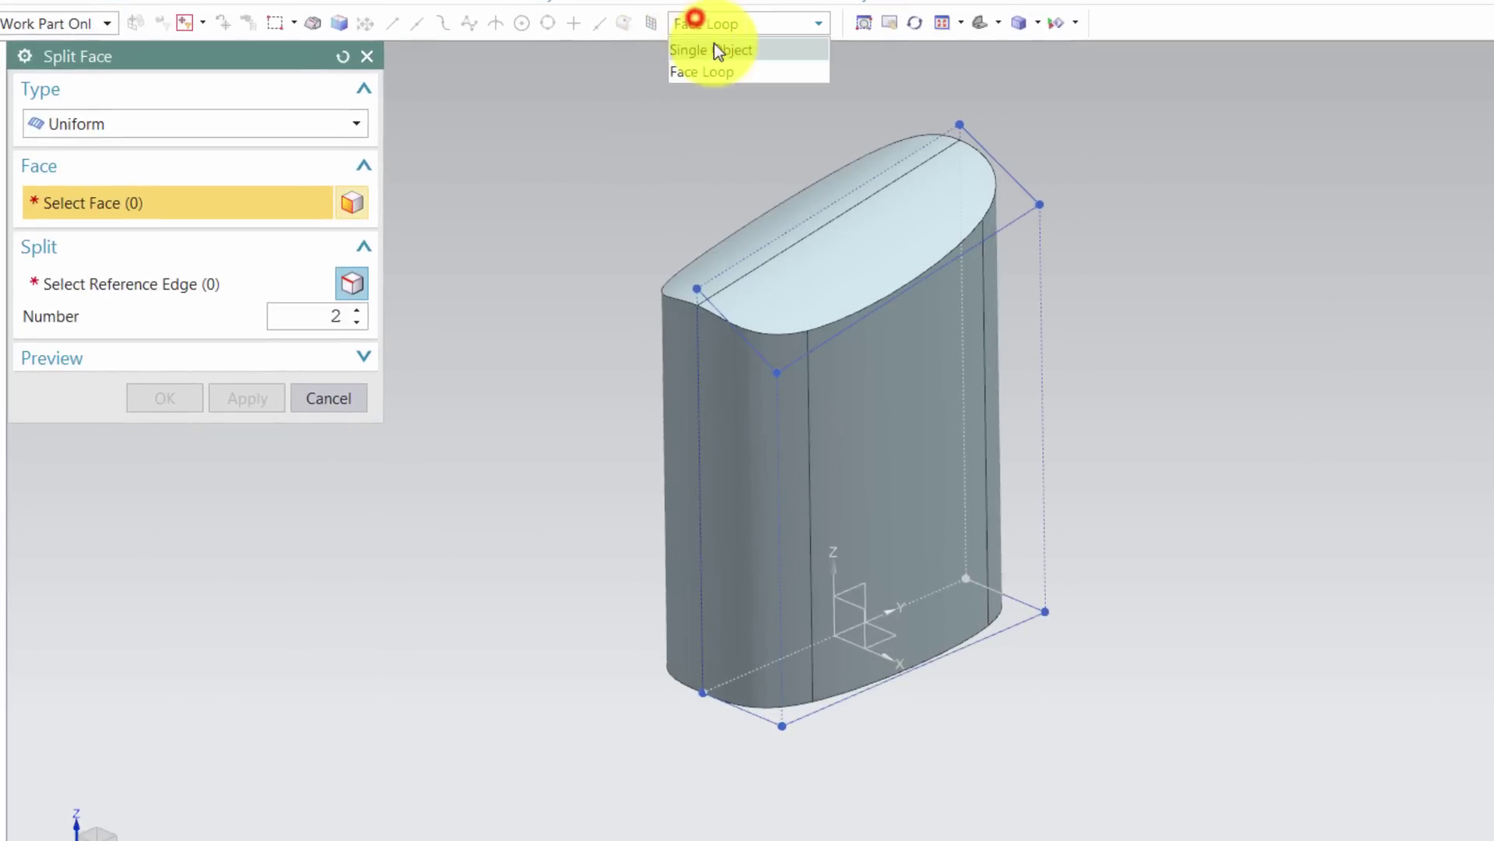
left_click(716, 50)
left_click(740, 413)
left_click(894, 419)
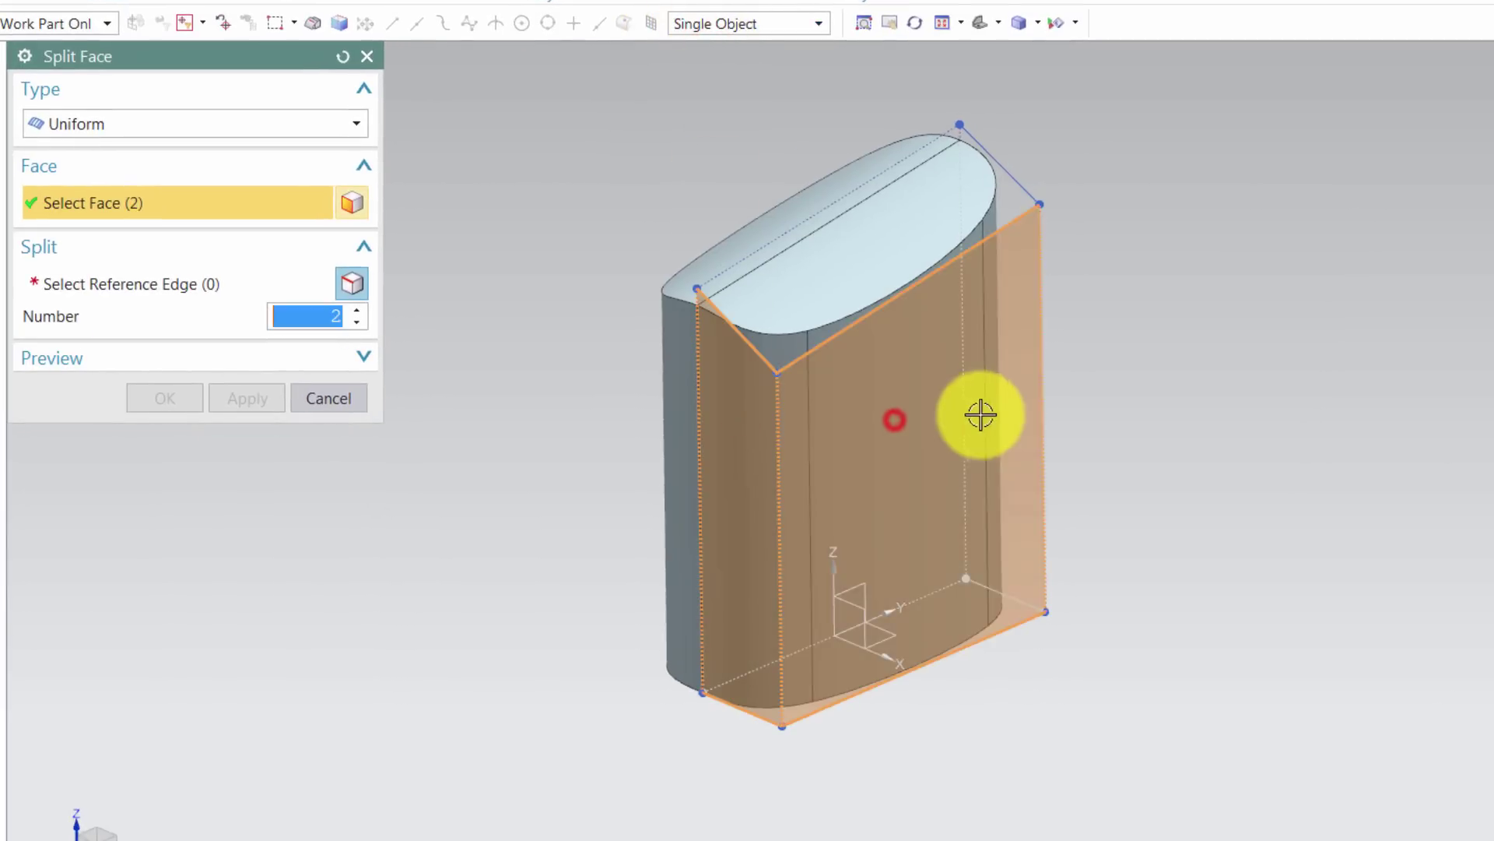
left_click(1041, 410)
left_click(157, 284)
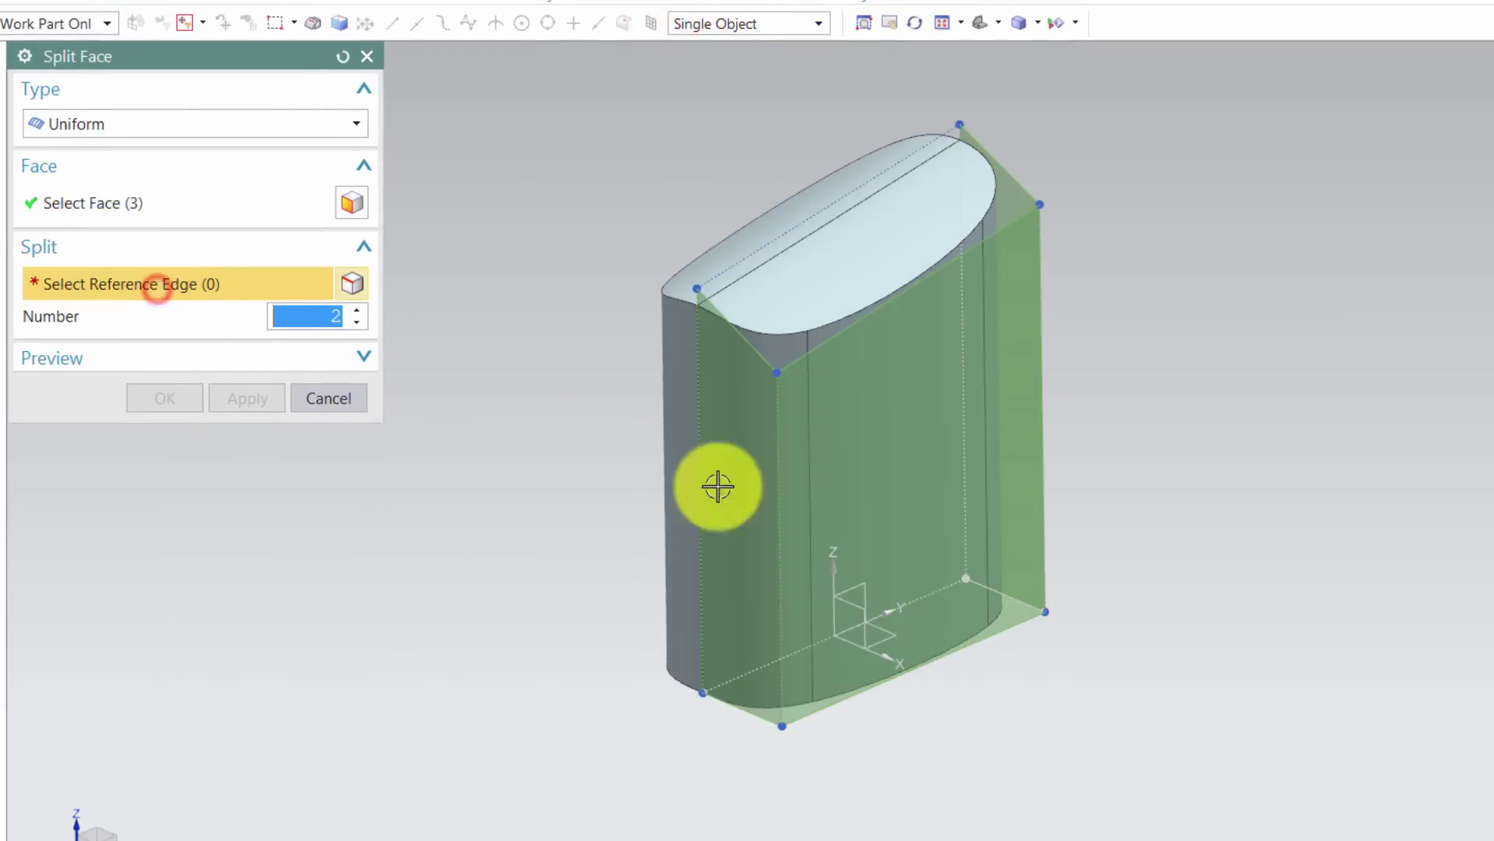
left_click(781, 501)
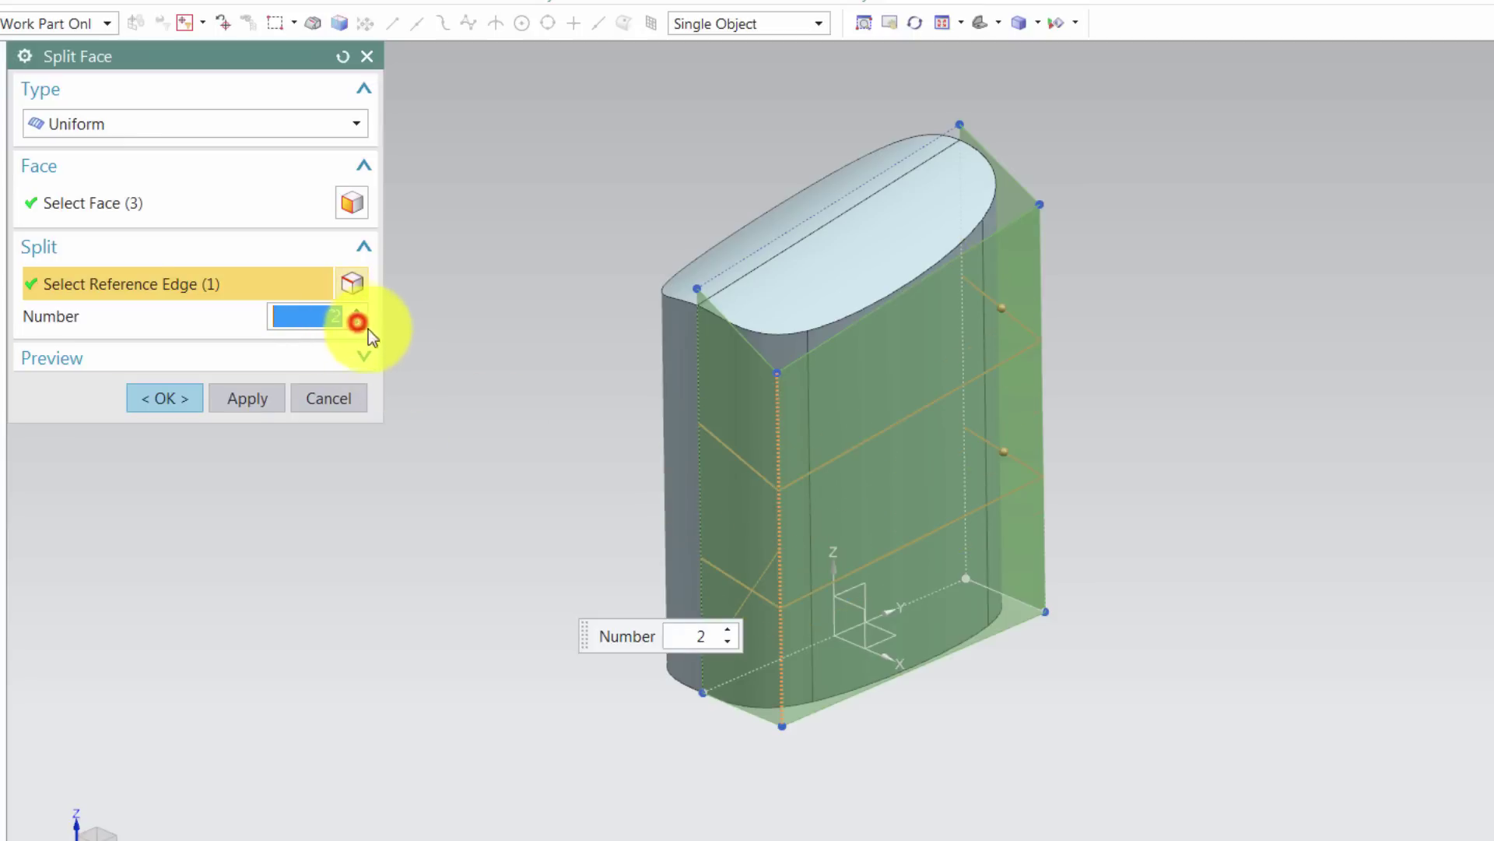
left_click(159, 400)
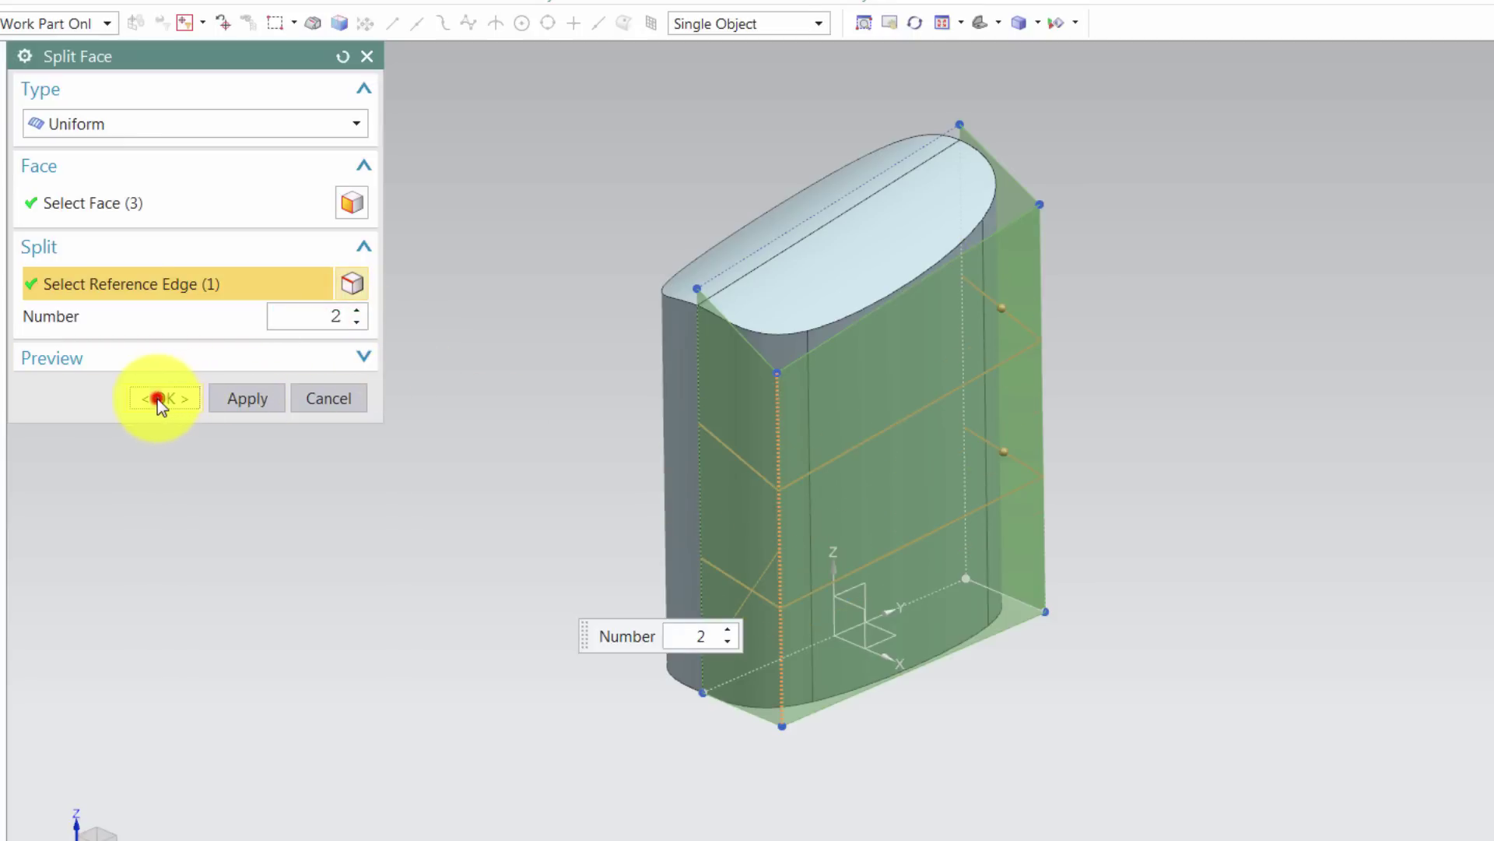
Move the two horizontal split edges at the body's -Y end down along Z towards the base
middle_click_drag(705, 523, 683, 365)
scroll(654, 400, "up", 1)
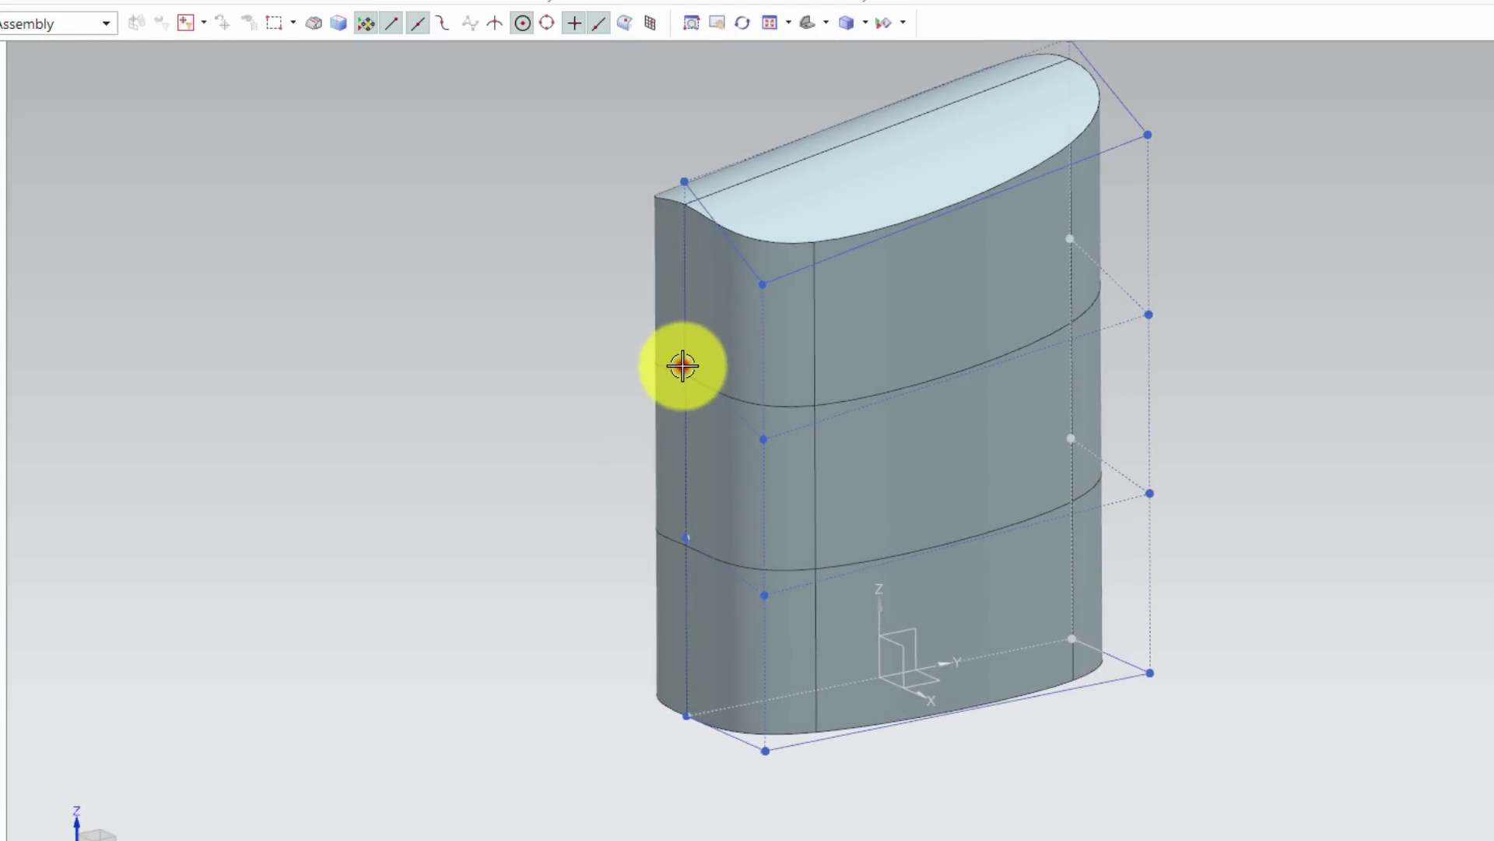
left_click(730, 333)
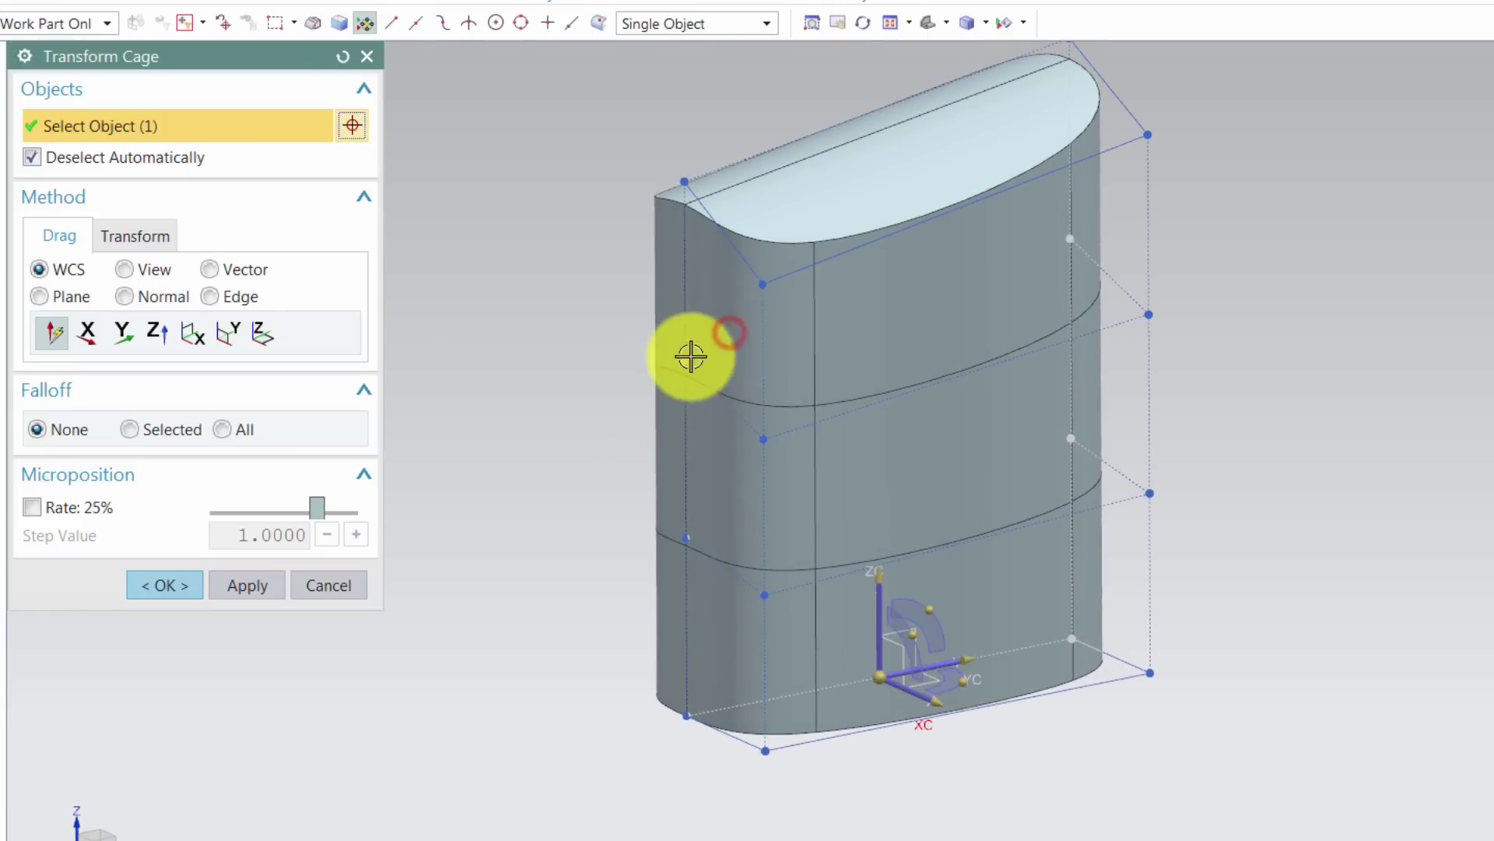
left_click_drag(690, 397, 721, 600)
left_click_drag(716, 527, 718, 639)
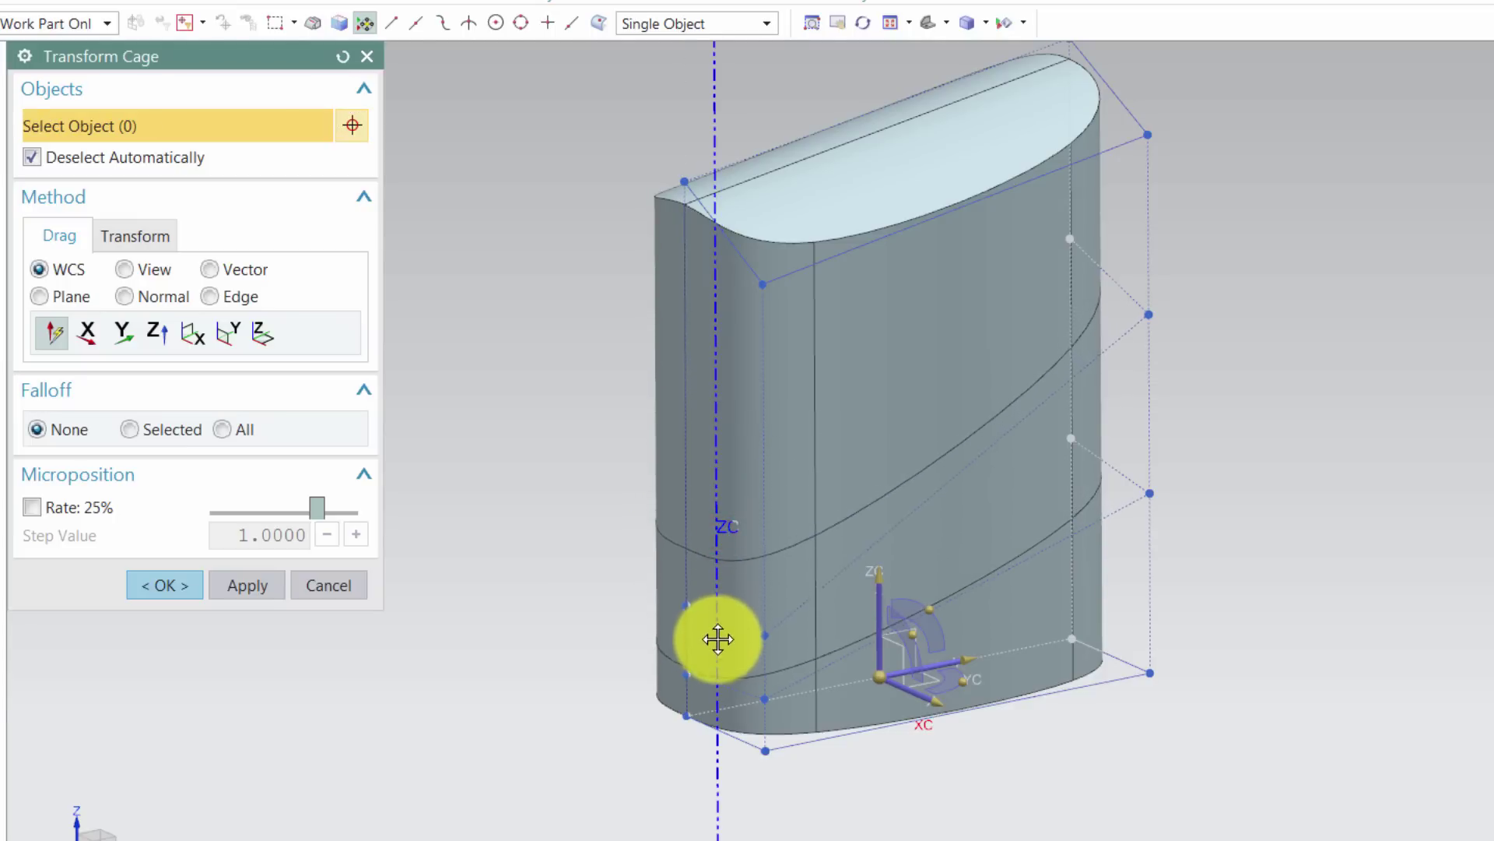
Move the vertical cage edges at the body's +X, +Y corner inward along Y, down to the base
middle_click_drag(714, 643, 991, 412)
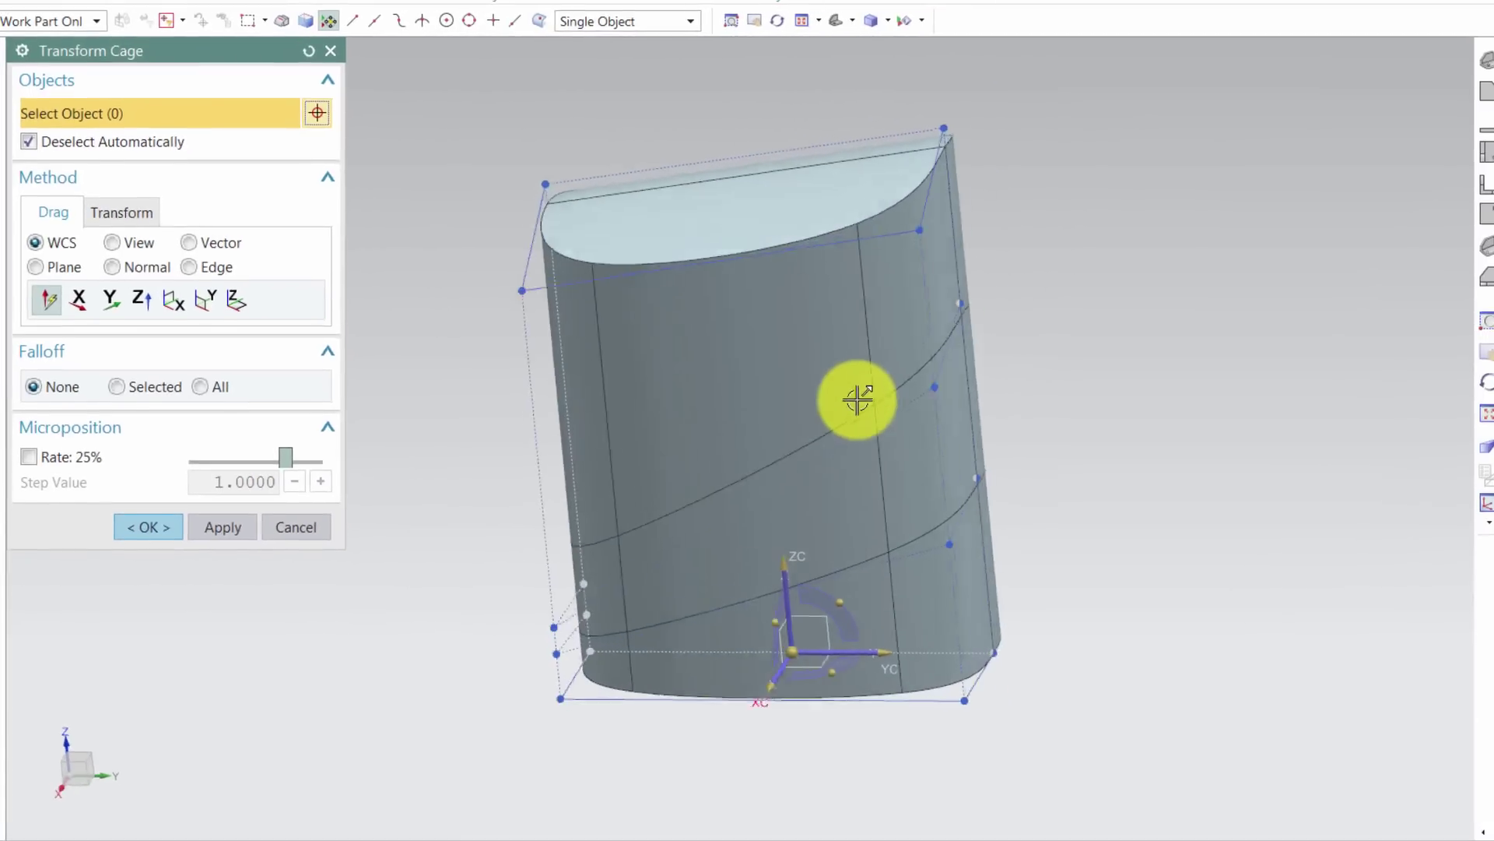
middle_click_drag(887, 347, 907, 371)
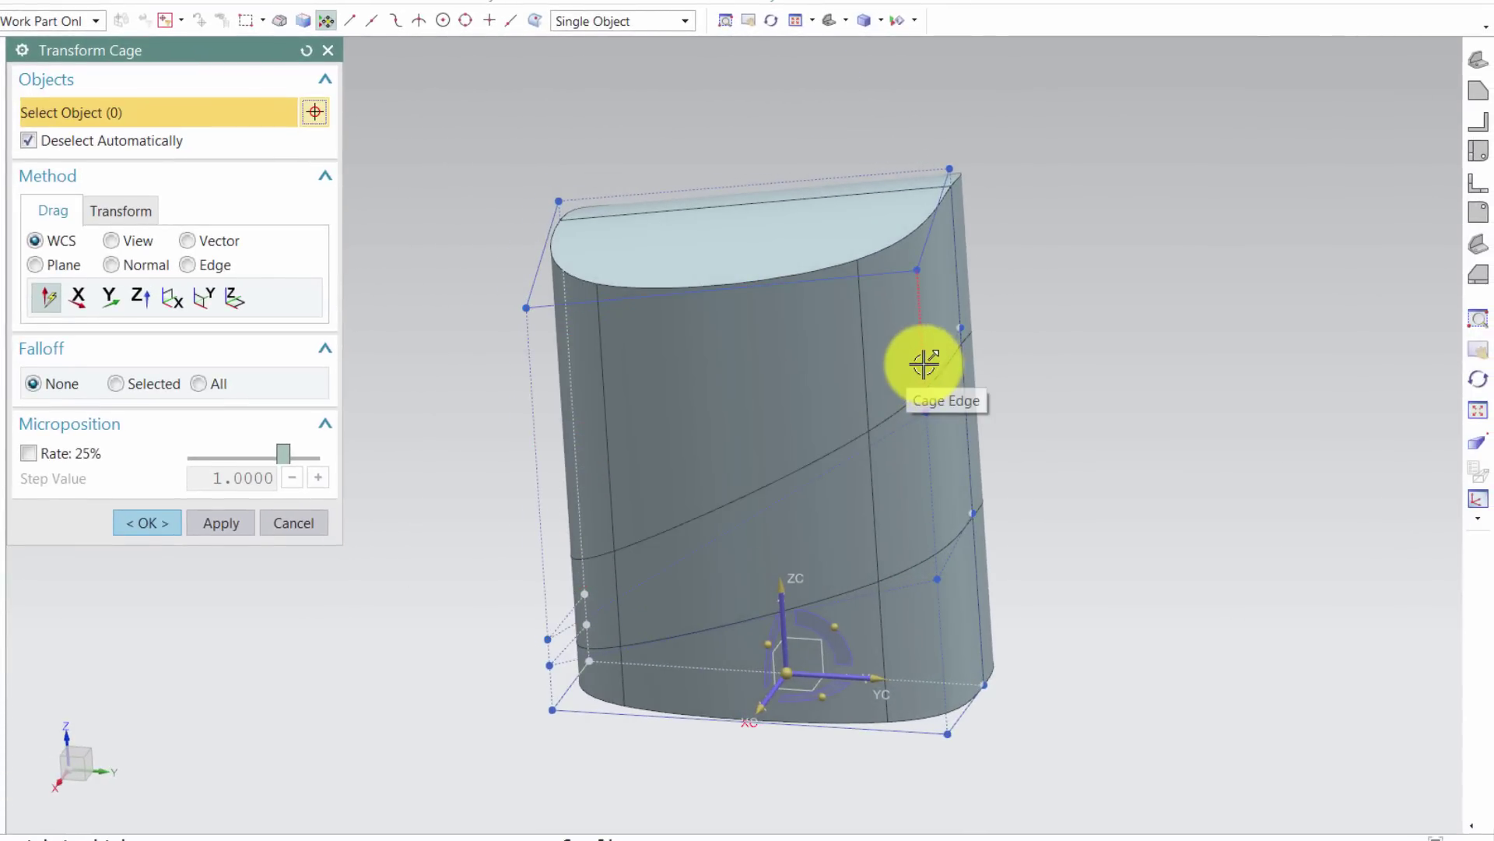
left_click_drag(924, 364, 947, 727)
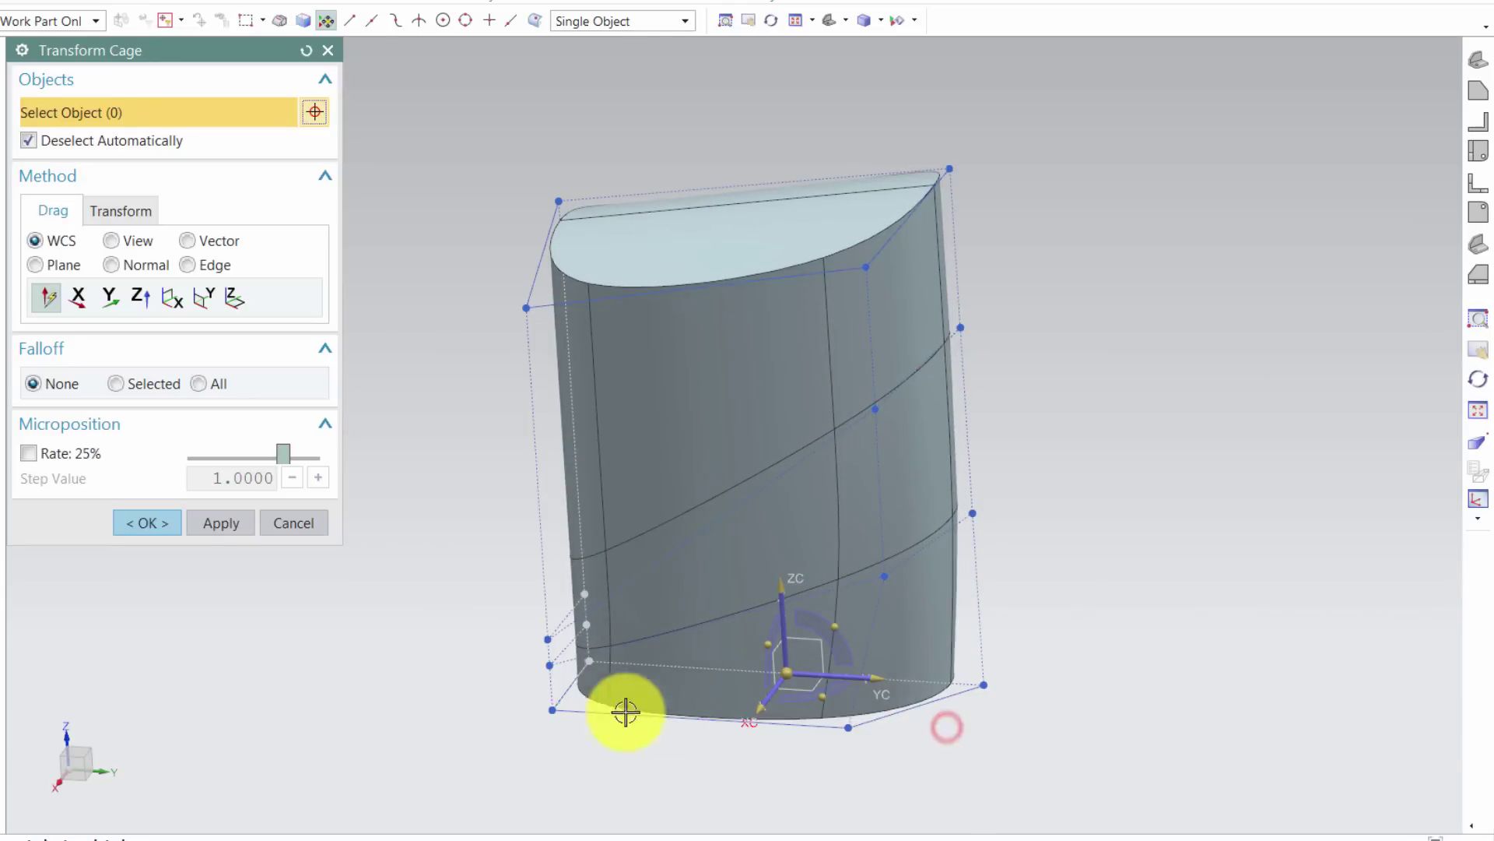
Narrow the body by moving the outer cage edges between top and base inward along X, then the top's outer -Y corner
mouse_move(568, 653)
middle_mouse_down()
mouse_move(577, 307)
mouse_move(667, 317)
mouse_move(764, 296)
mouse_move(881, 476)
middle_mouse_up()
left_click(1477, 184)
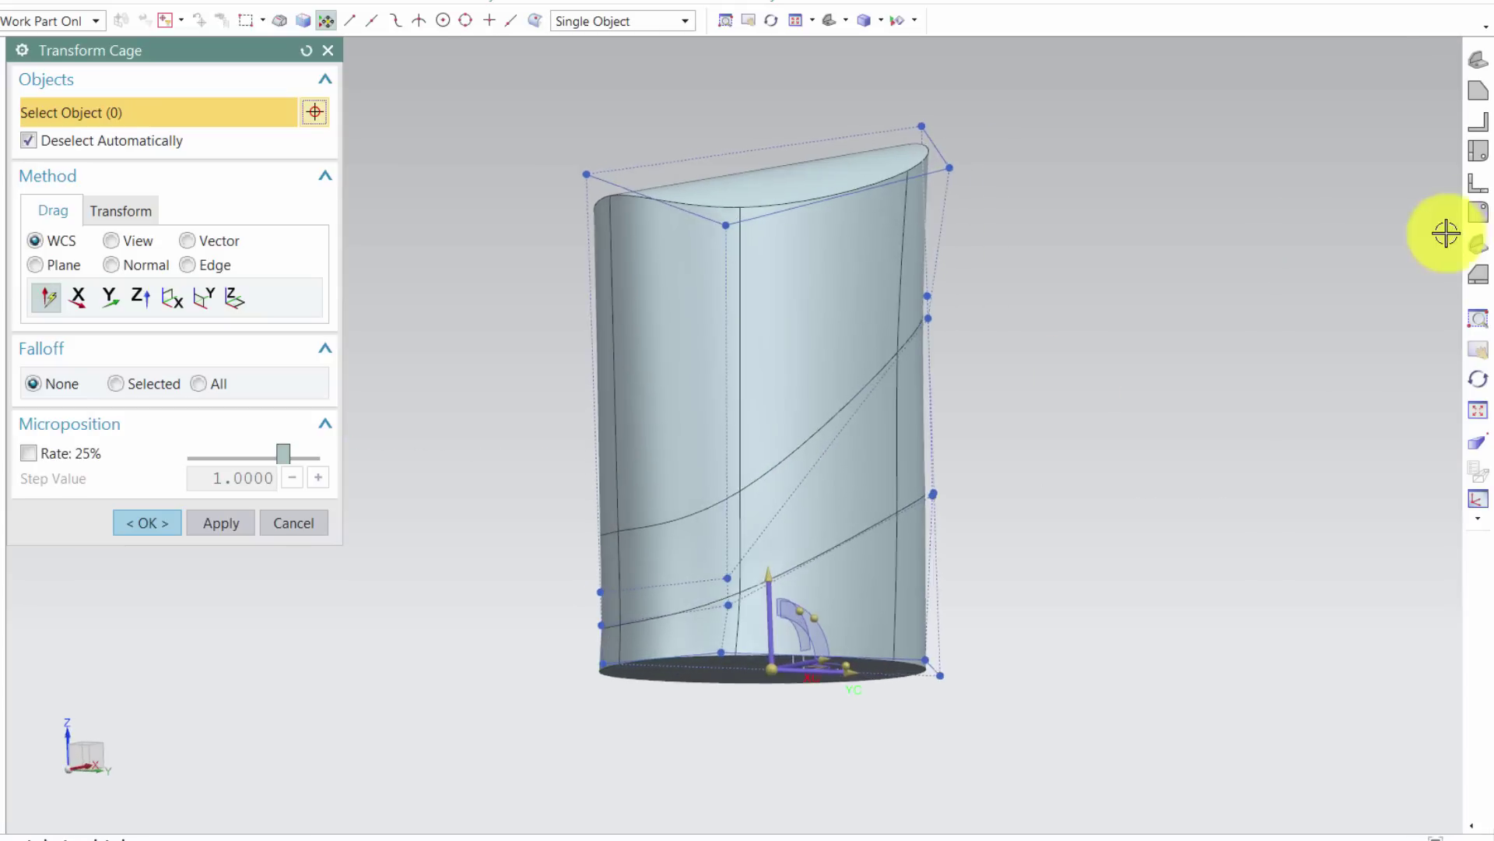
left_click_drag(892, 341, 851, 346)
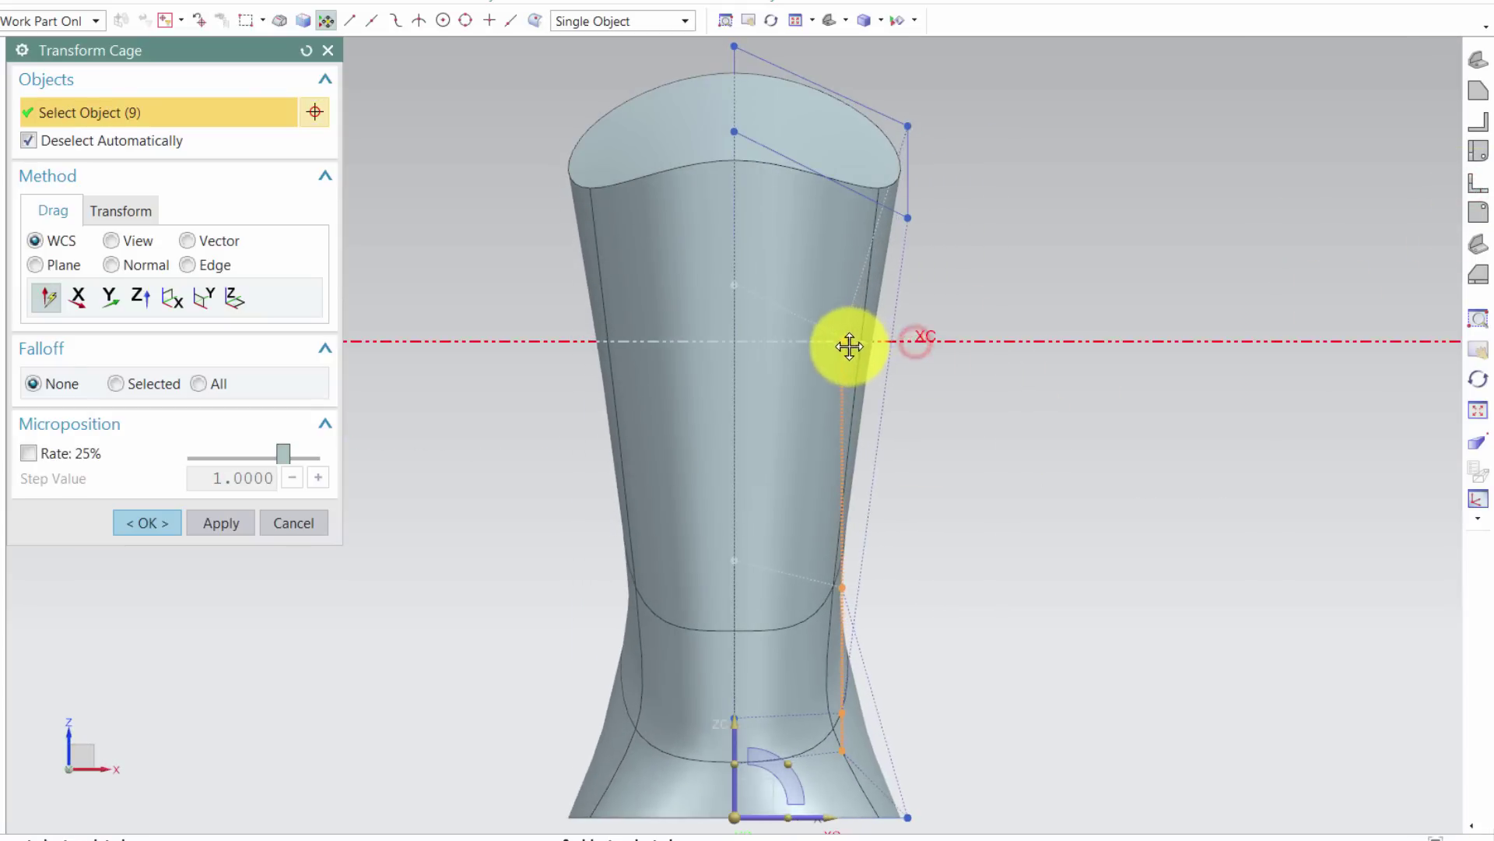
left_click_drag(908, 219, 873, 222)
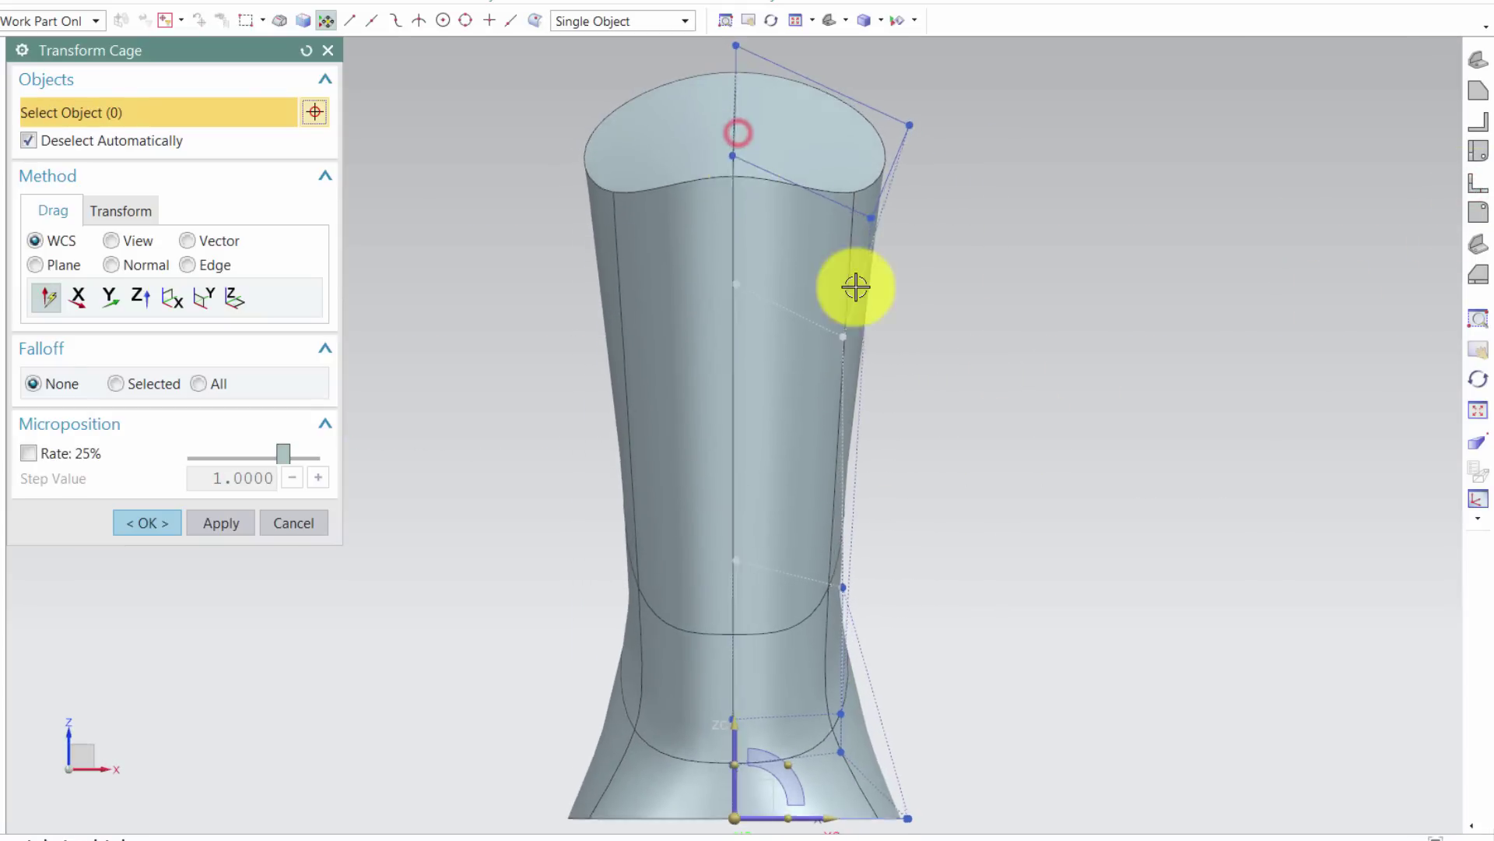
Pinch the body's waist by moving the lower cage edges at its -Y and +Y ends inward along Y
middle_click_drag(855, 287, 1200, 124)
scroll(550, 651, "up", 5)
scroll(593, 588, "down", 3)
middle_click_drag(988, 304, 1459, 188)
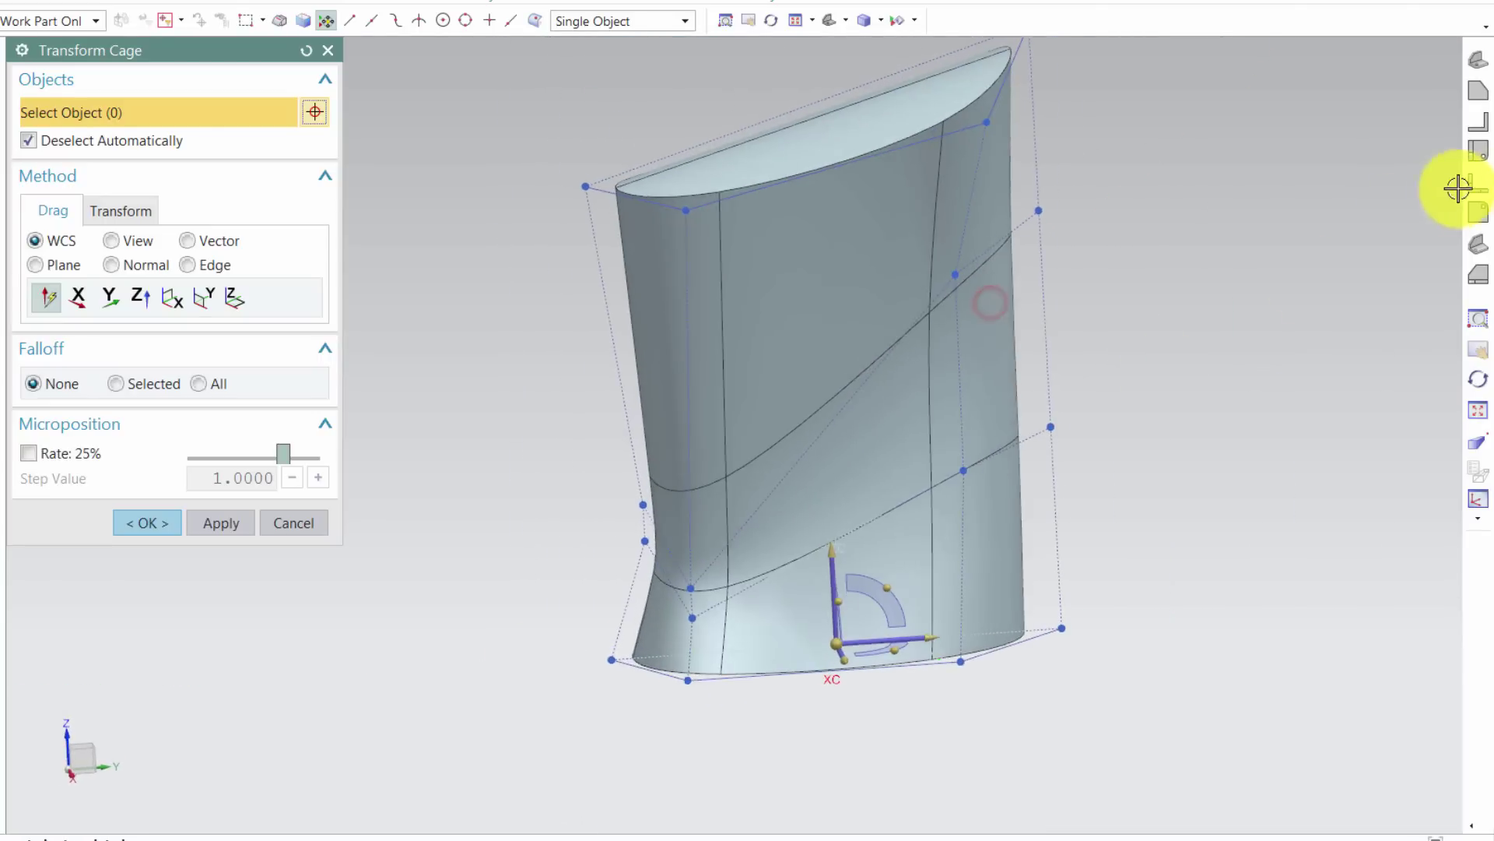
left_click(1458, 188)
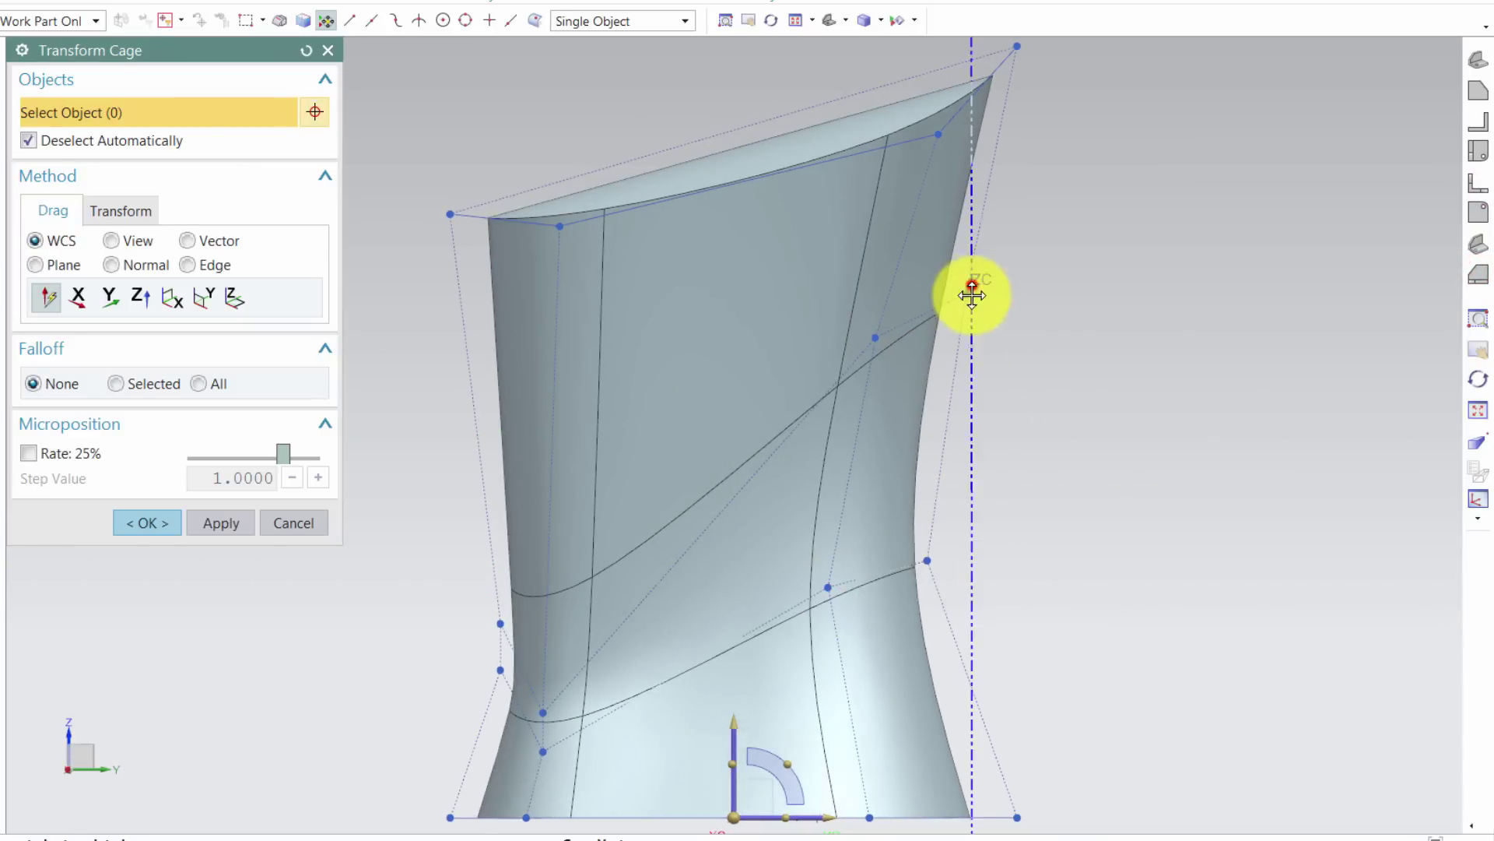
middle_click_drag(949, 351, 467, 560)
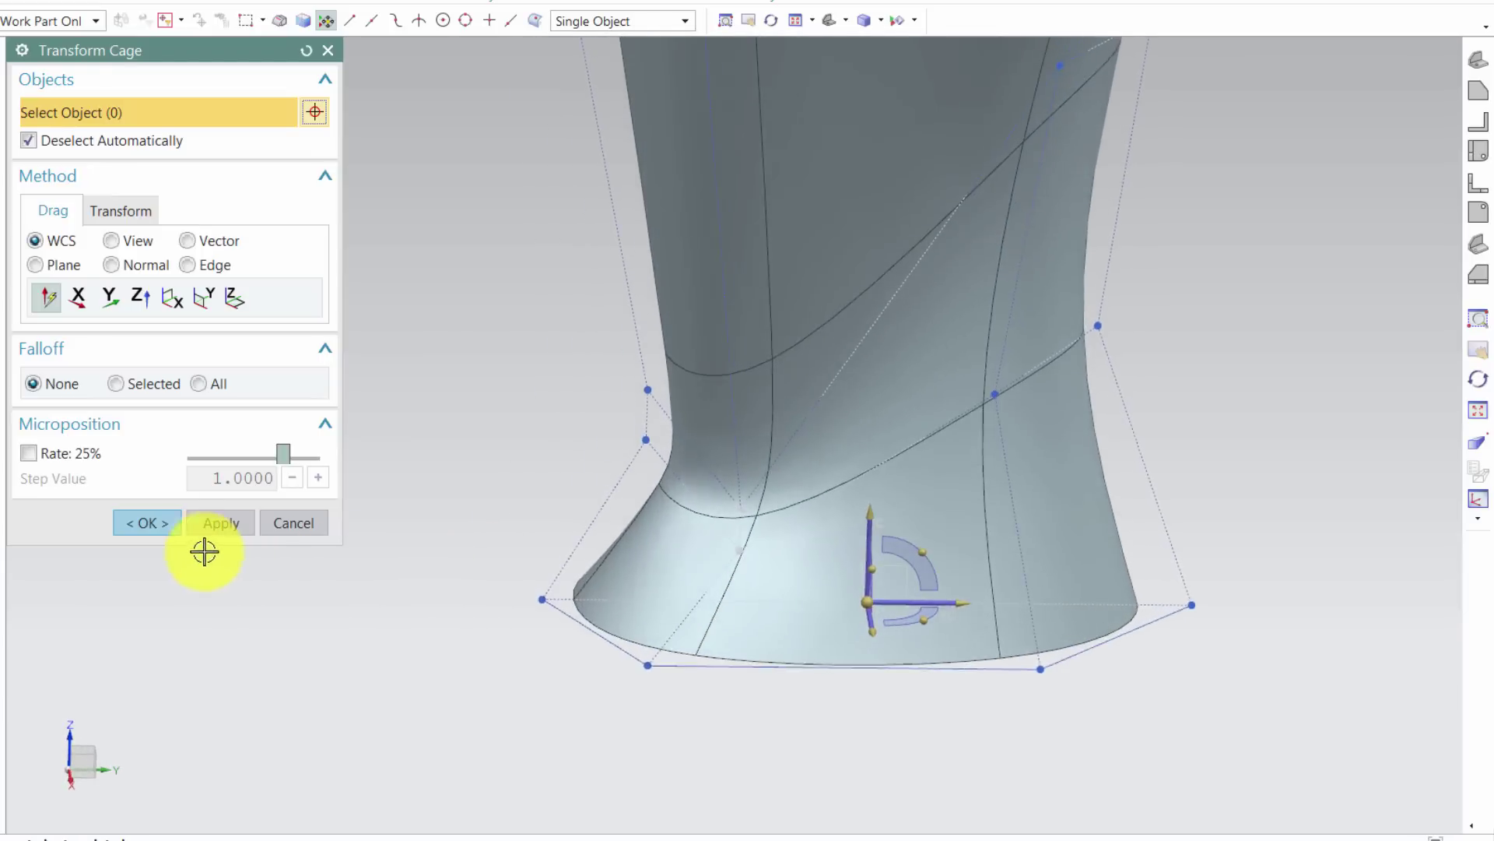
middle_click_drag(204, 551, 168, 529)
left_click(168, 521)
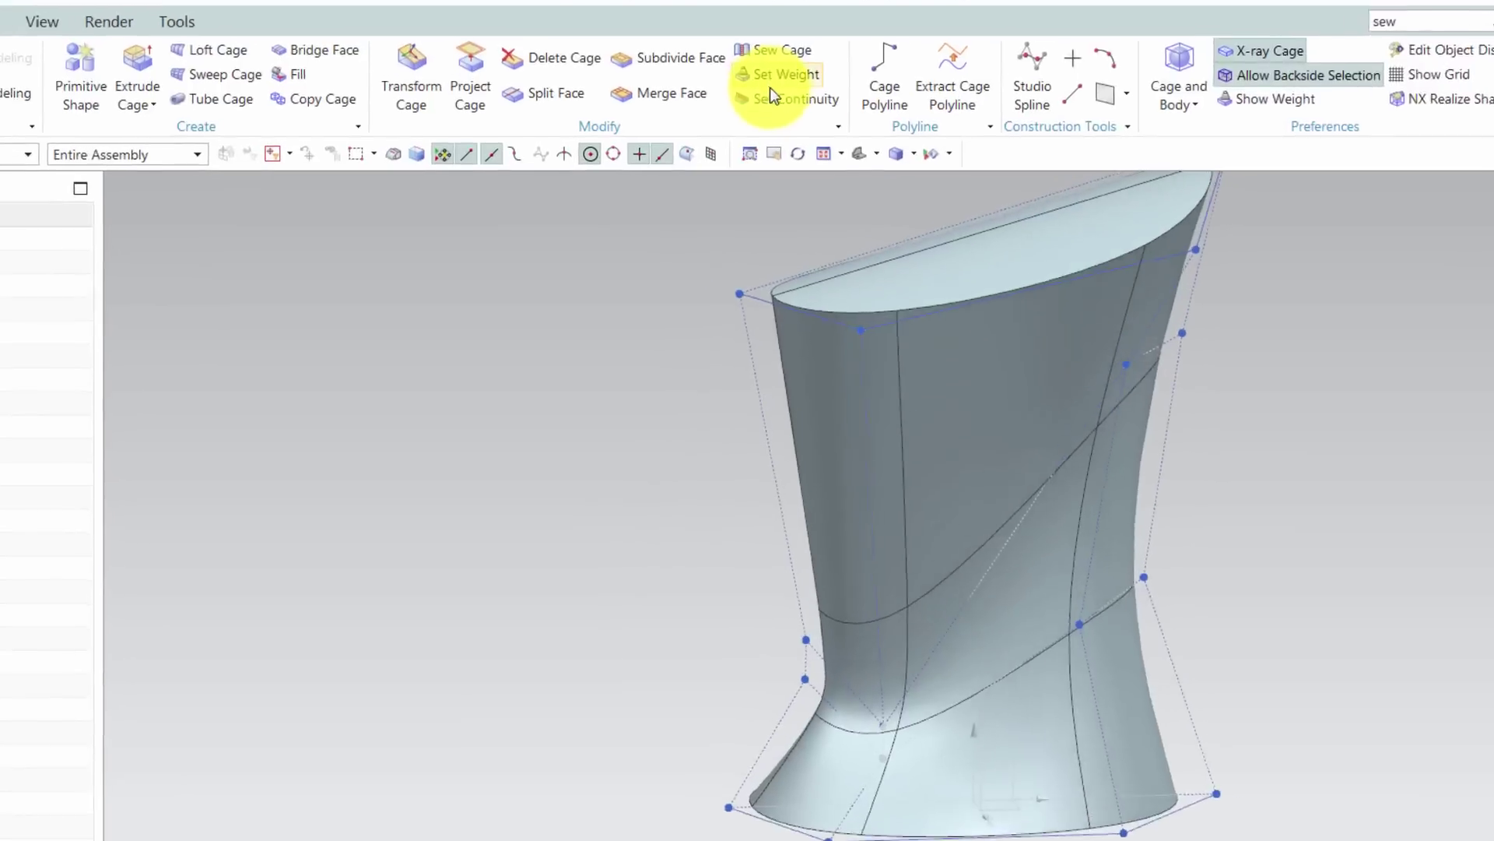
Set the continuity of the three connected cage edges of the upper diagonal split loop to Sharp
left_click(727, 54)
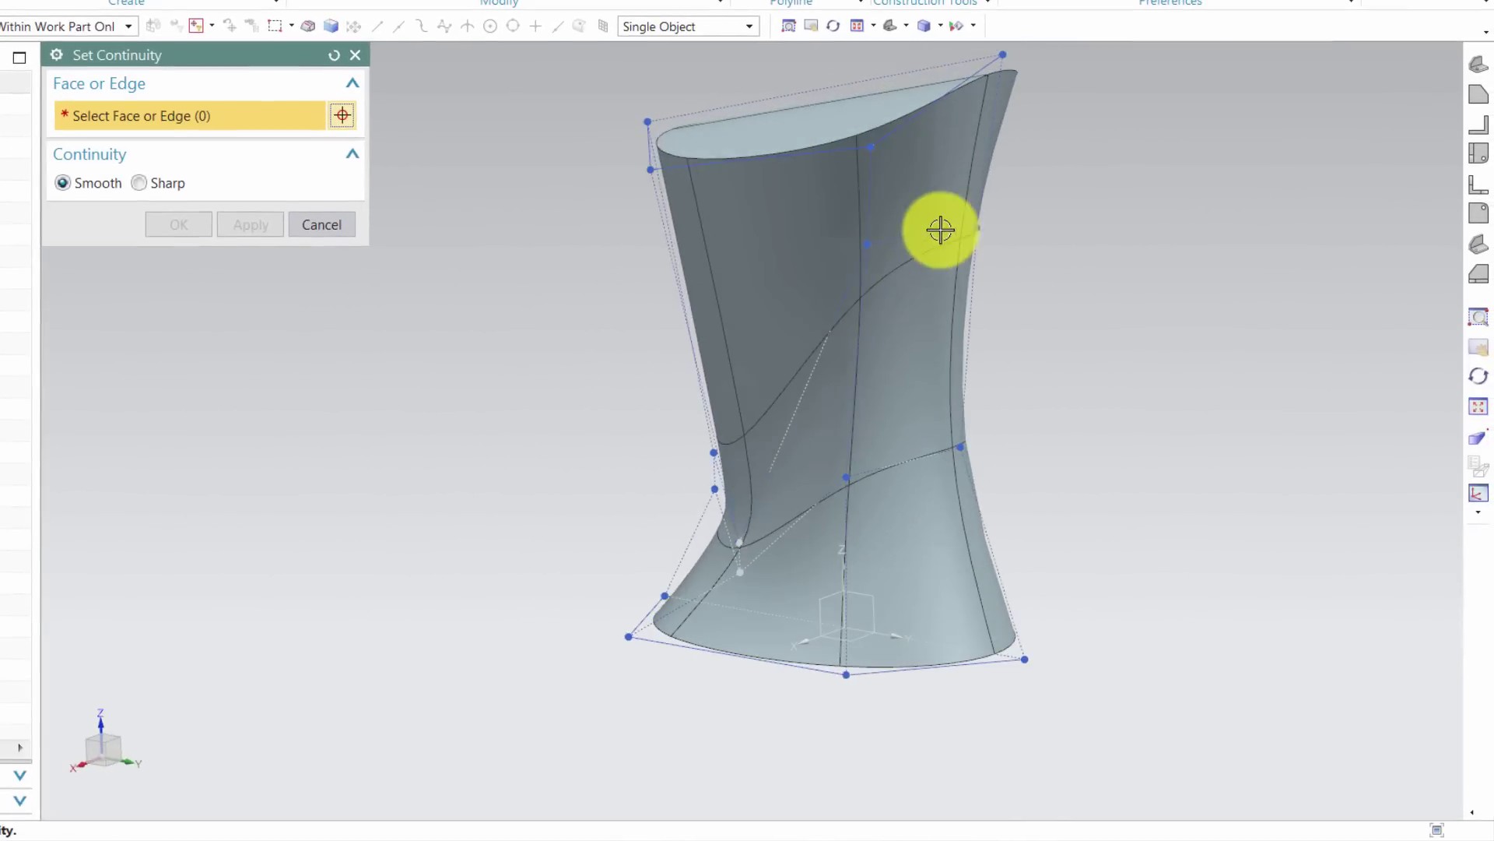
left_click(850, 351)
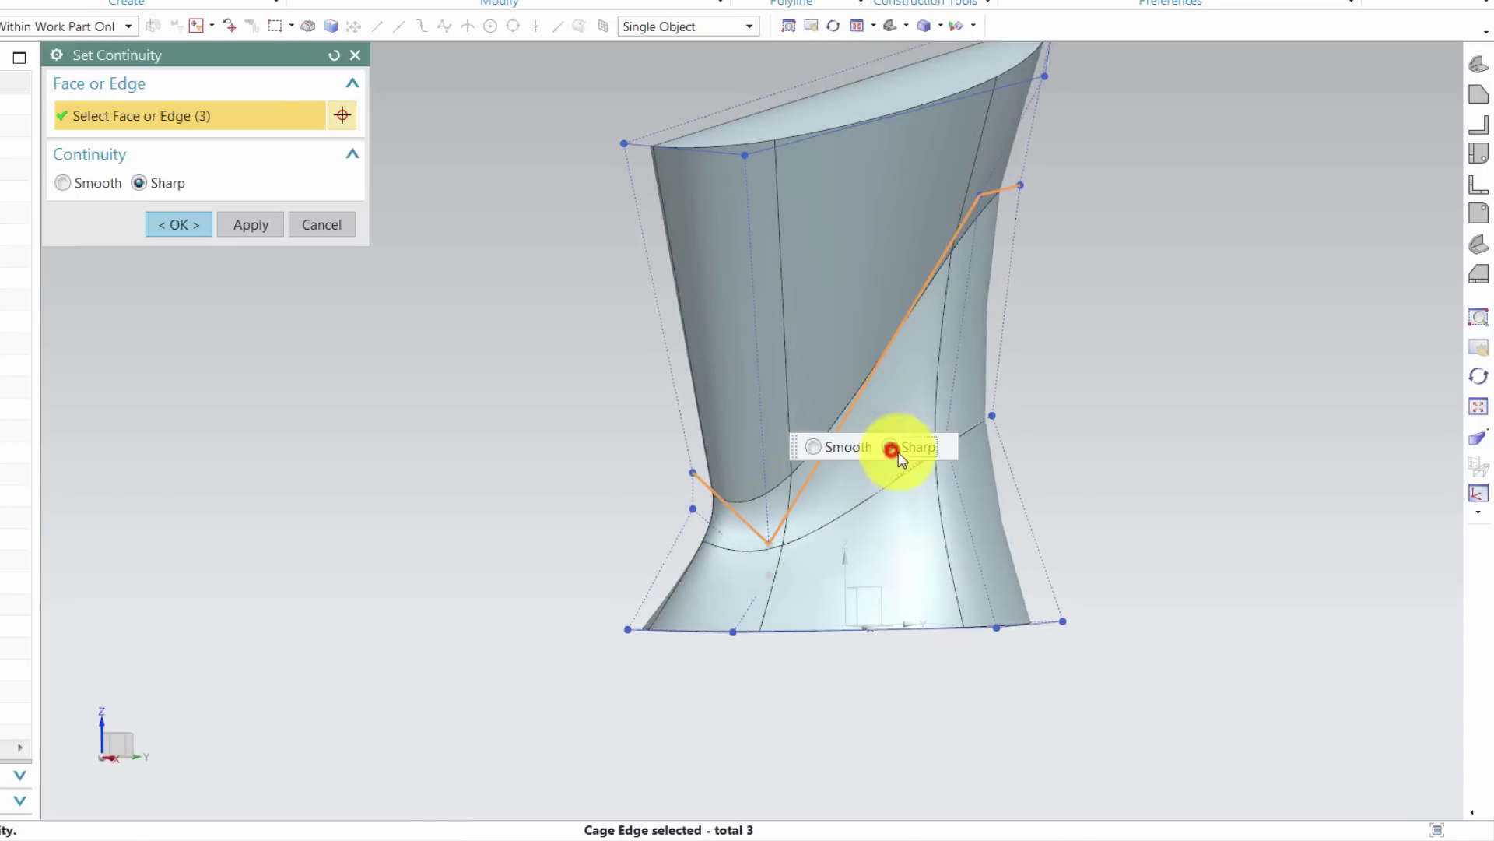
left_click(170, 229)
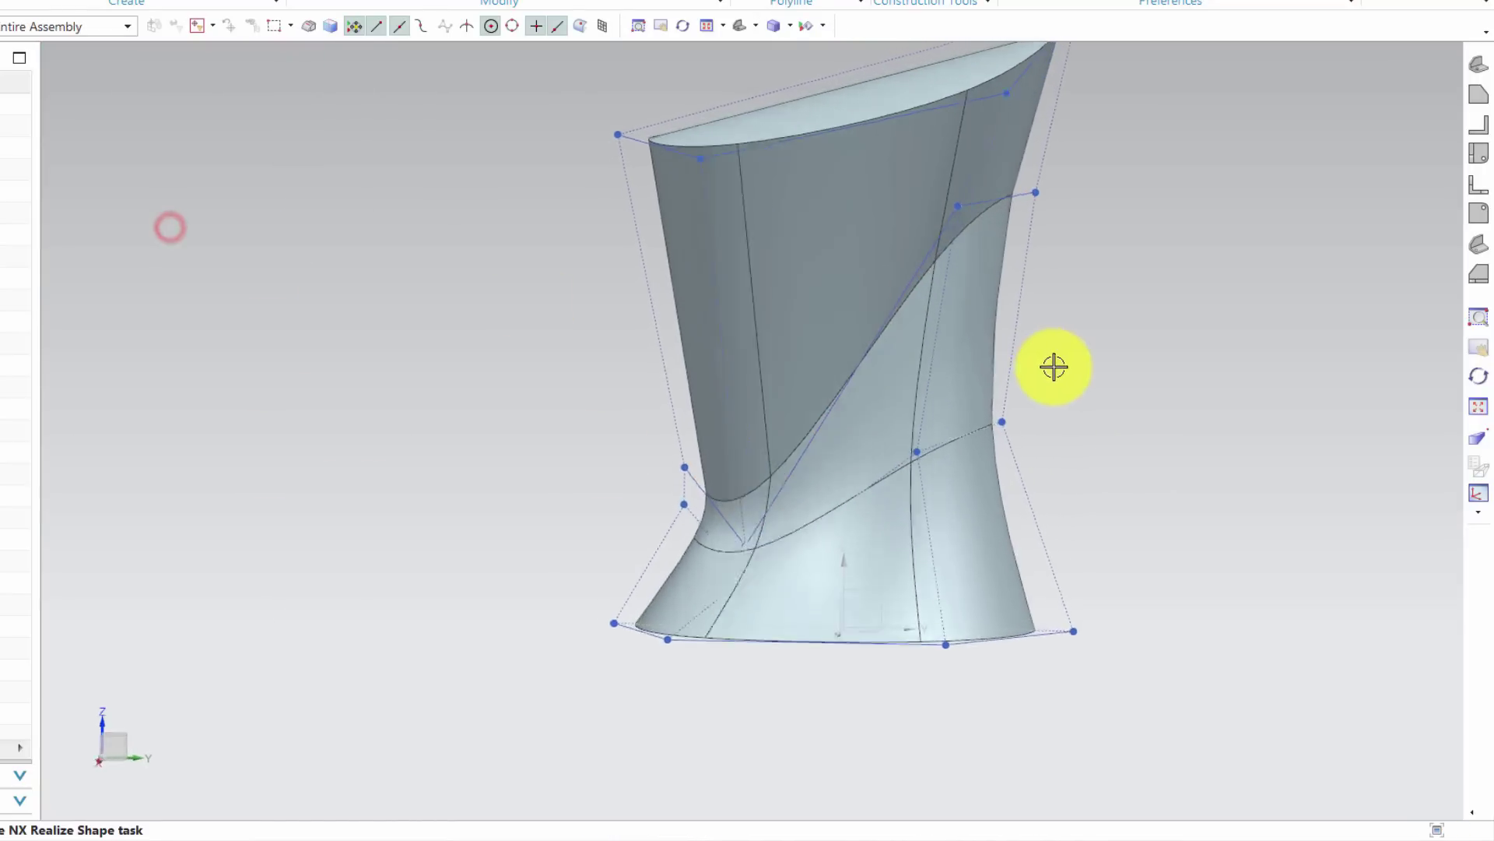
Reshape the area below the sharp edge by moving the lower split loop's -Y cage vertices down along Z towards the base
middle_click_drag(1087, 392, 1099, 400)
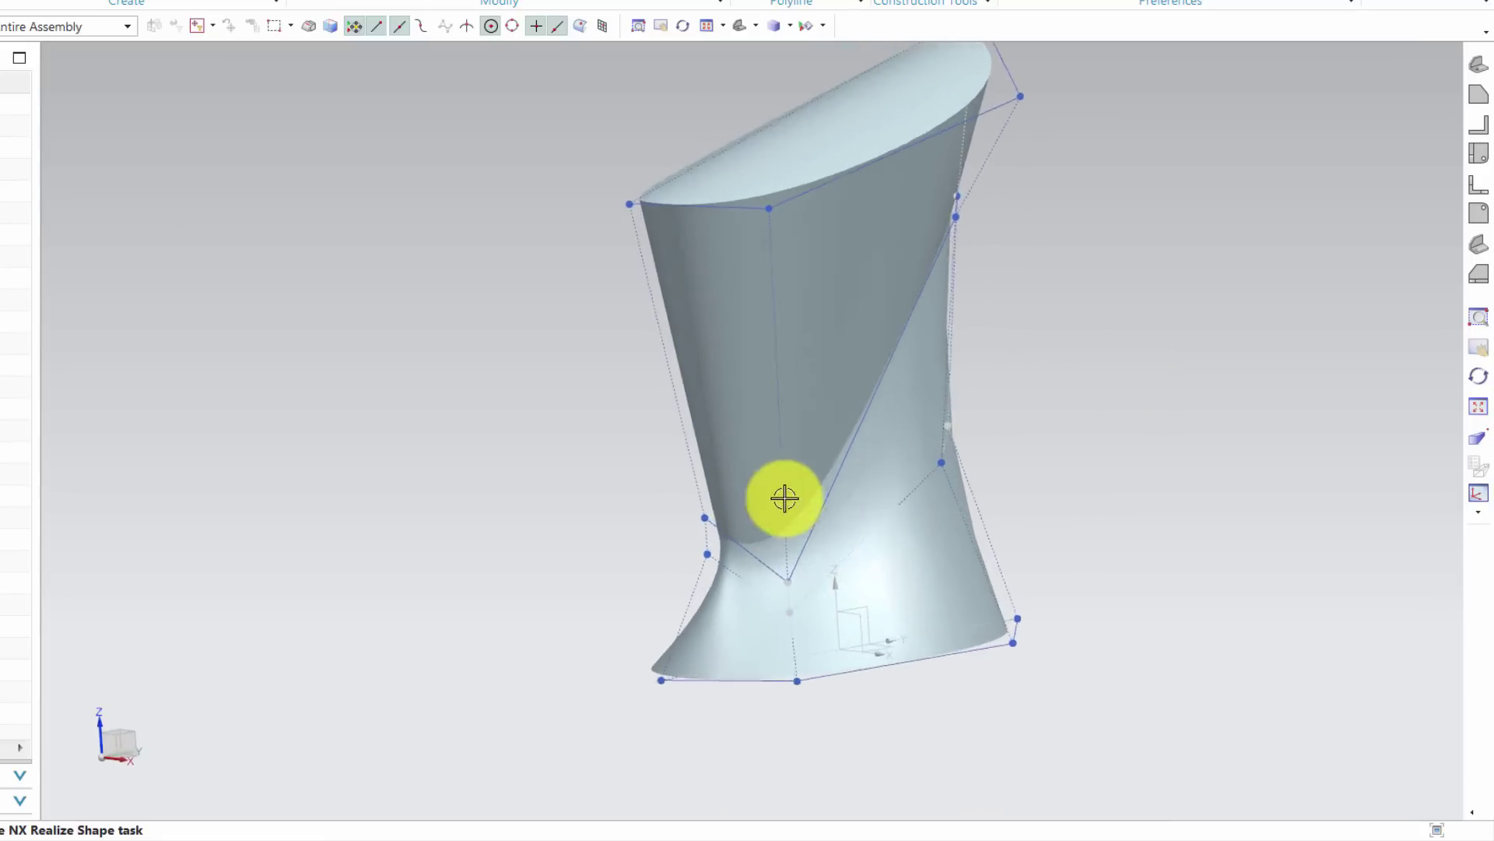
scroll(747, 525, "up", 2)
double_click(677, 516)
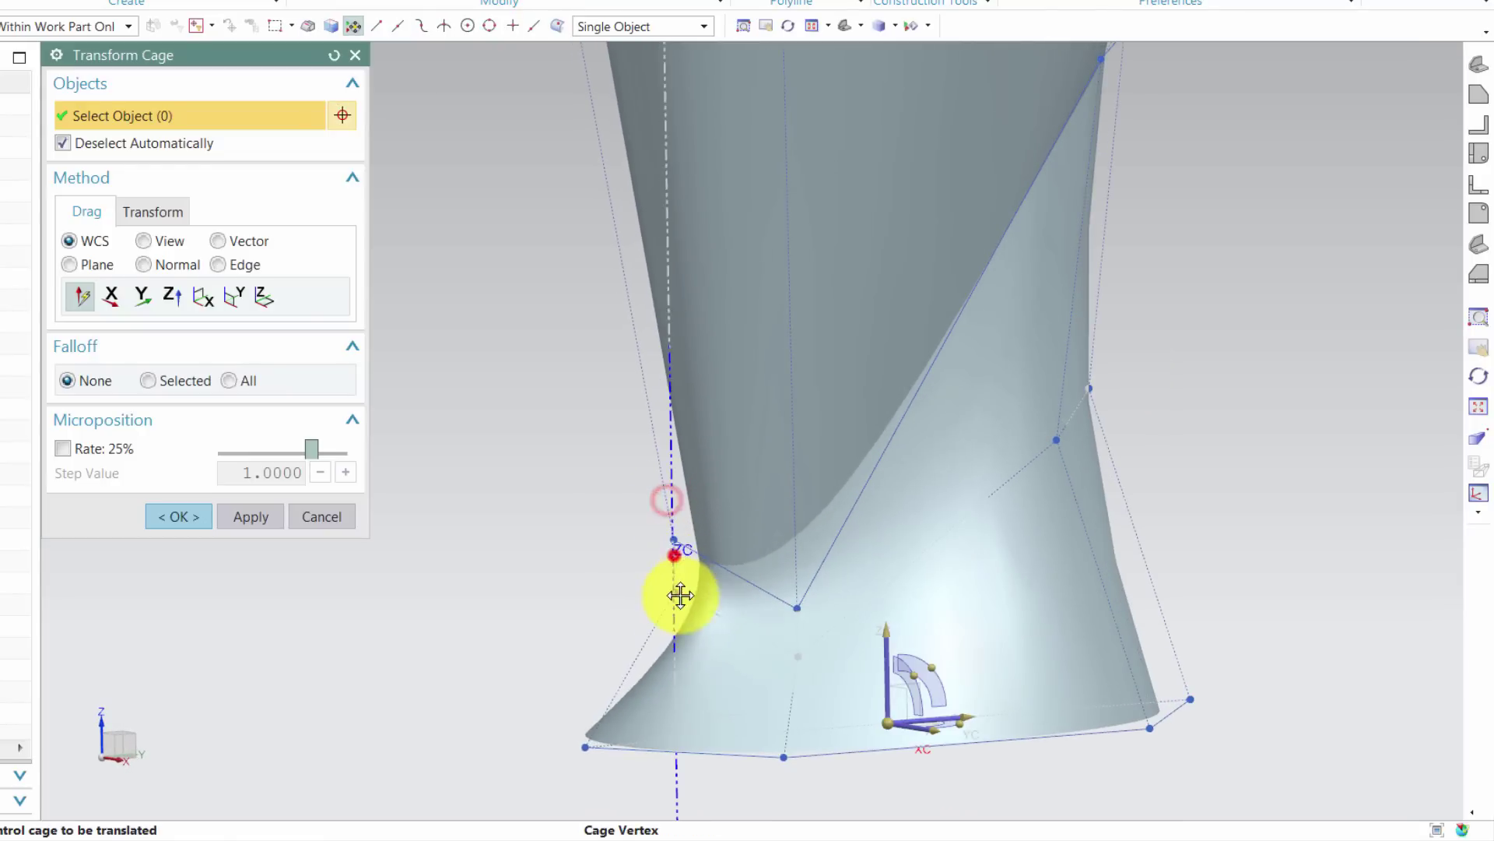
middle_click_drag(597, 621, 1004, 568)
scroll(1004, 568, "up", 2)
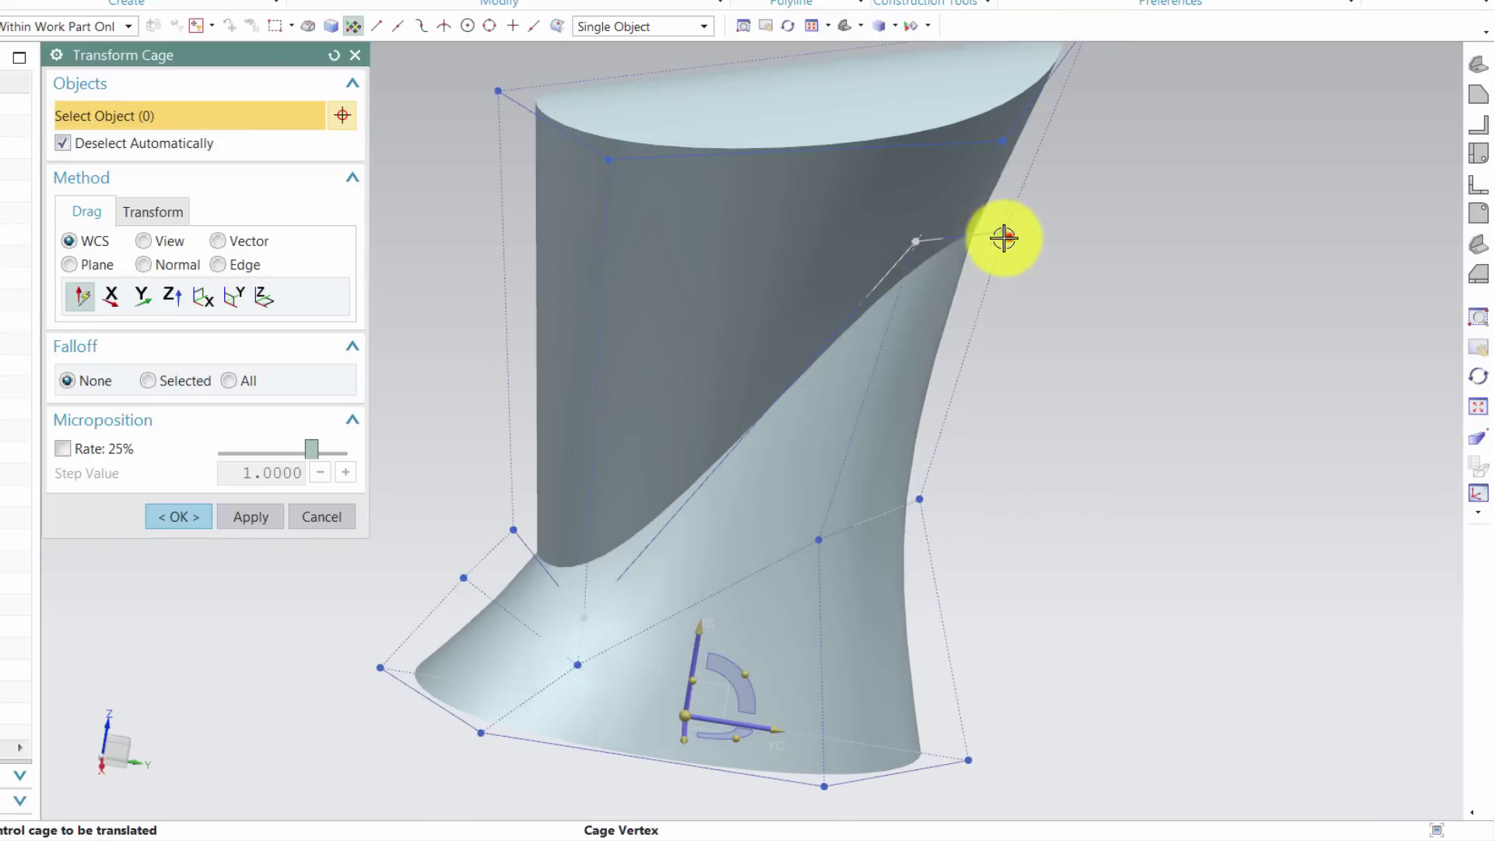
Pull the sharp edge's +Y end inward along Y and adjust the base's -Y cage vertex
middle_click_drag(956, 241, 647, 272)
middle_click_drag(767, 324, 948, 643)
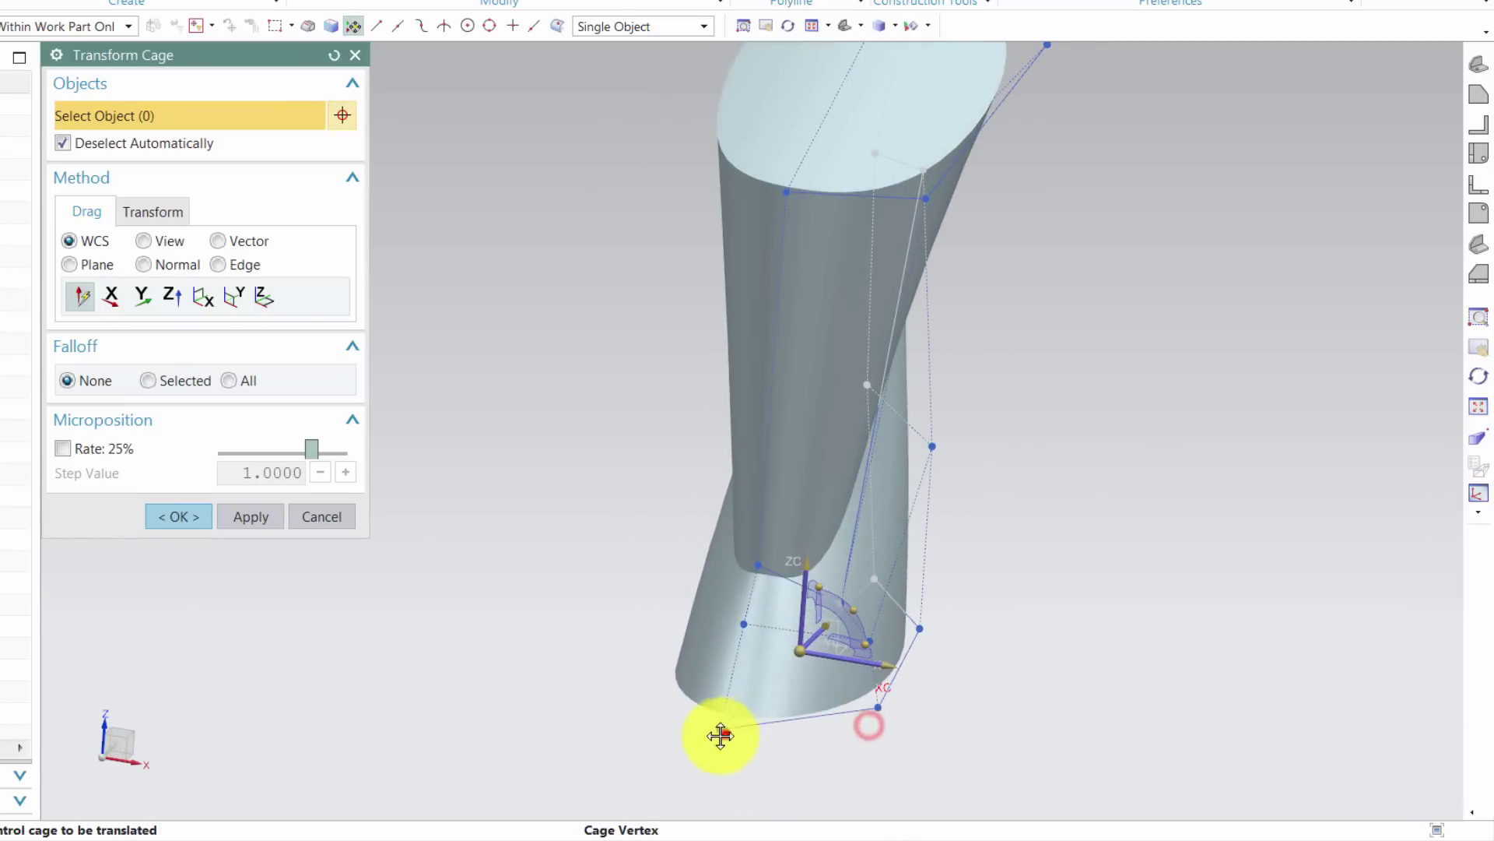
middle_click_drag(720, 735, 944, 177)
middle_click_drag(767, 274, 545, 327)
left_click(200, 522)
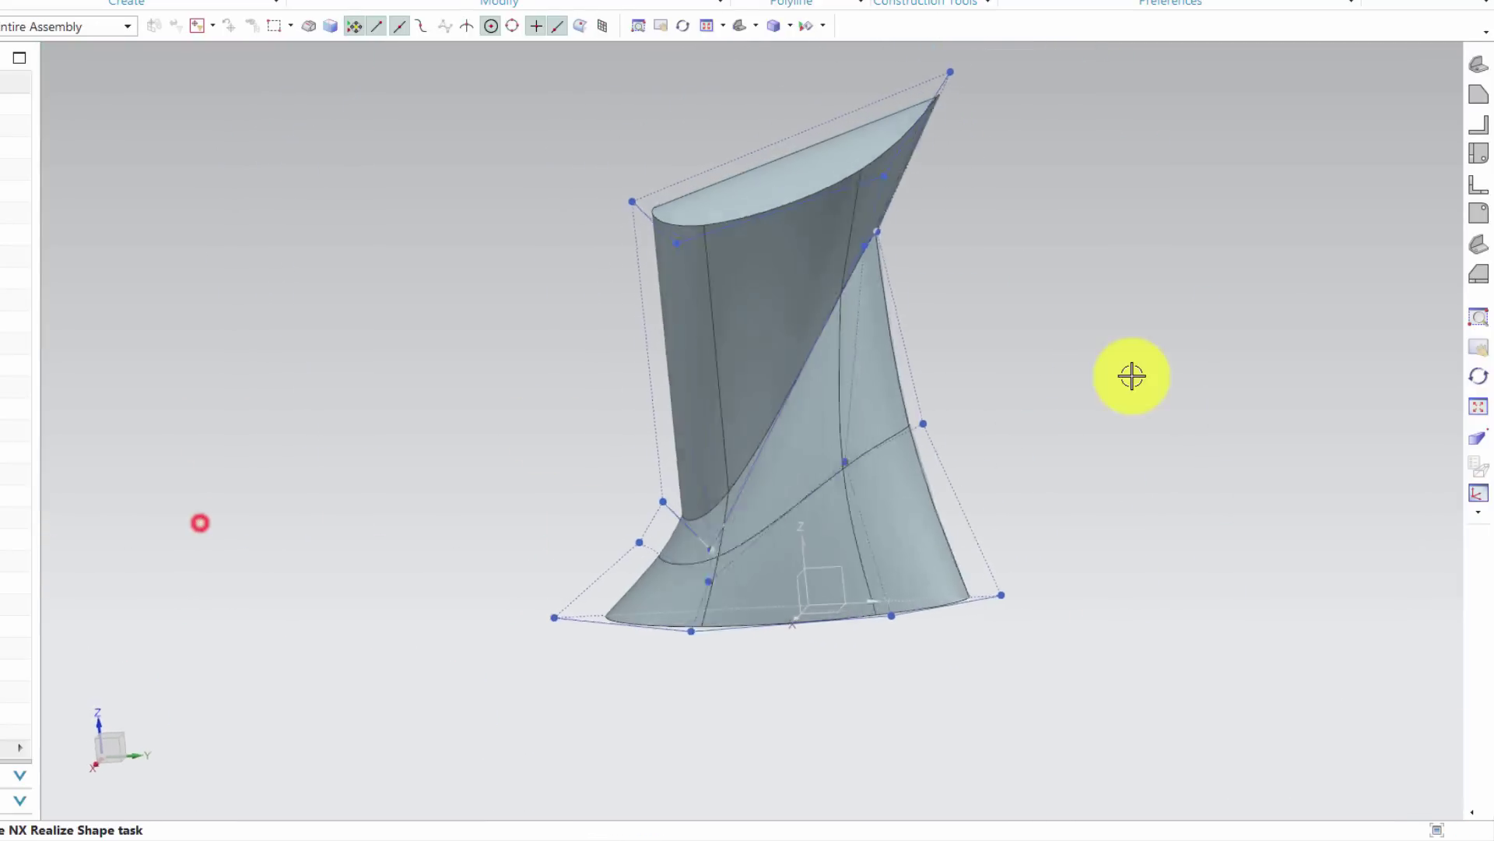
Subdivide the body's bottom cage face with an offset percentage of 18
middle_click_drag(1132, 376, 718, 443)
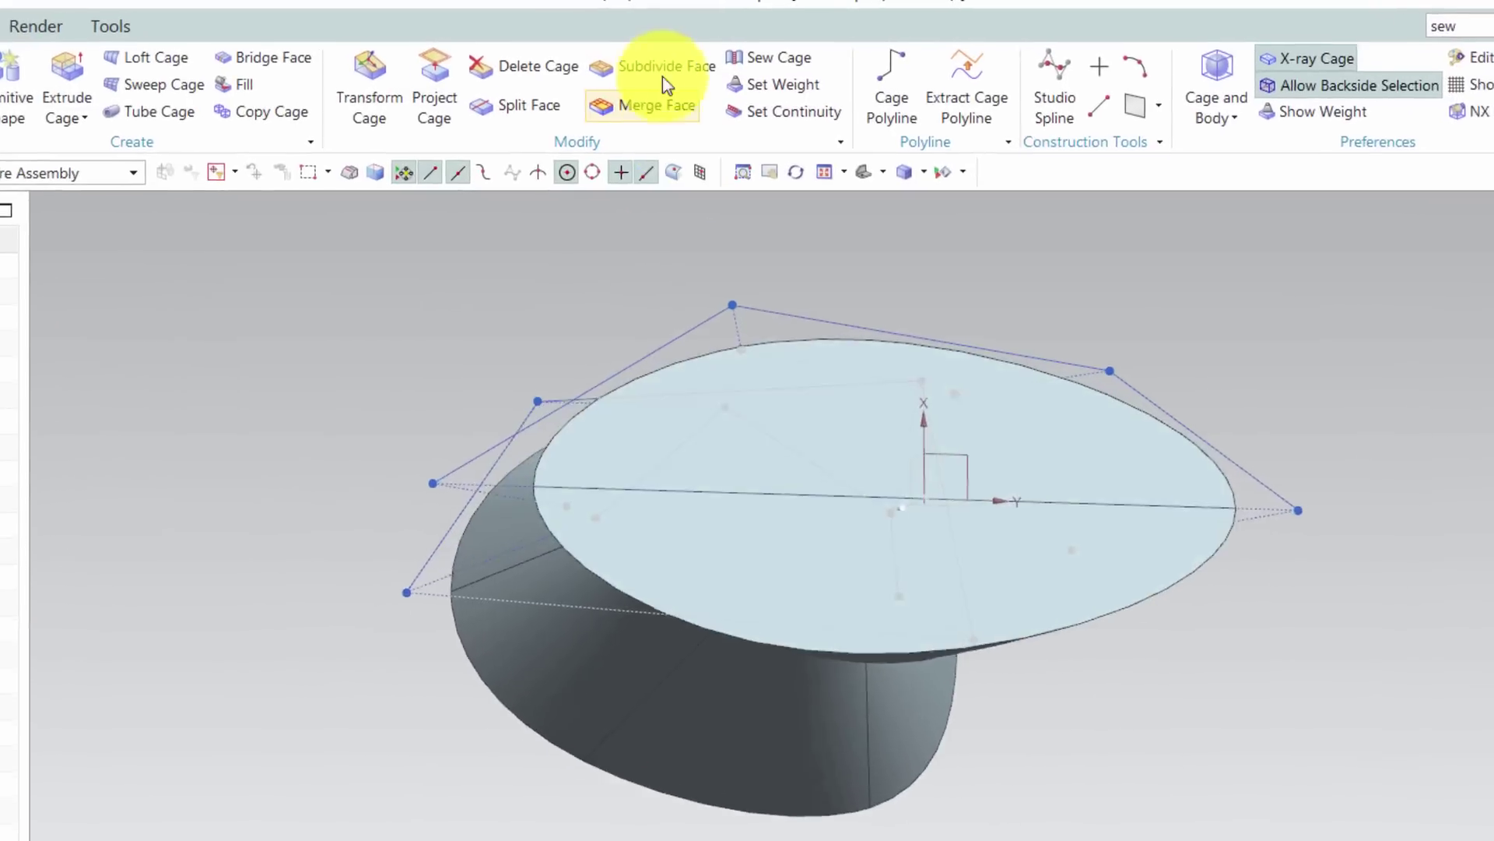
left_click(662, 67)
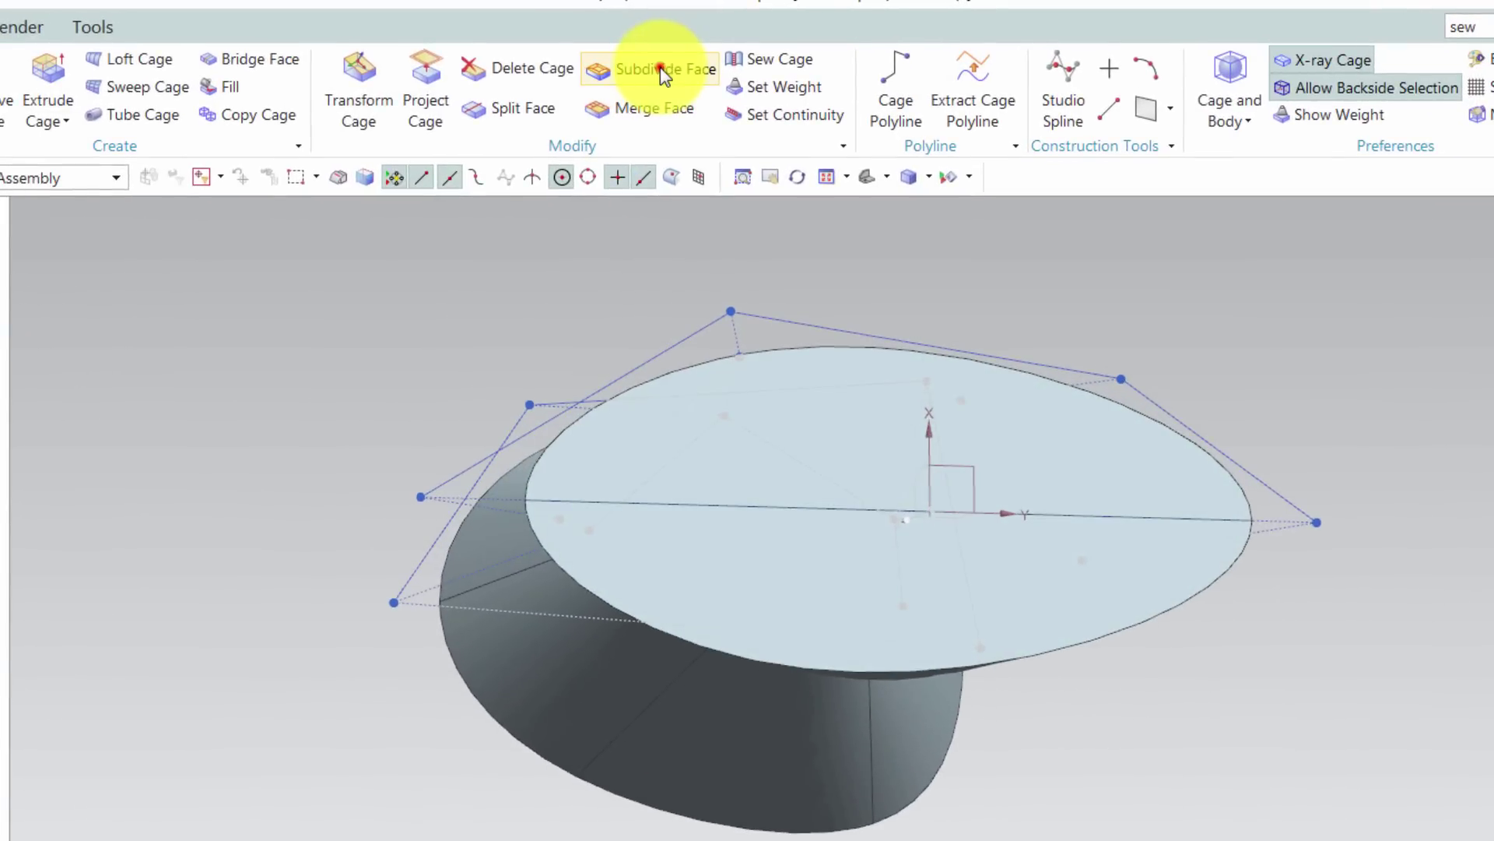
left_click(840, 420)
left_click_drag(1204, 445, 1031, 450)
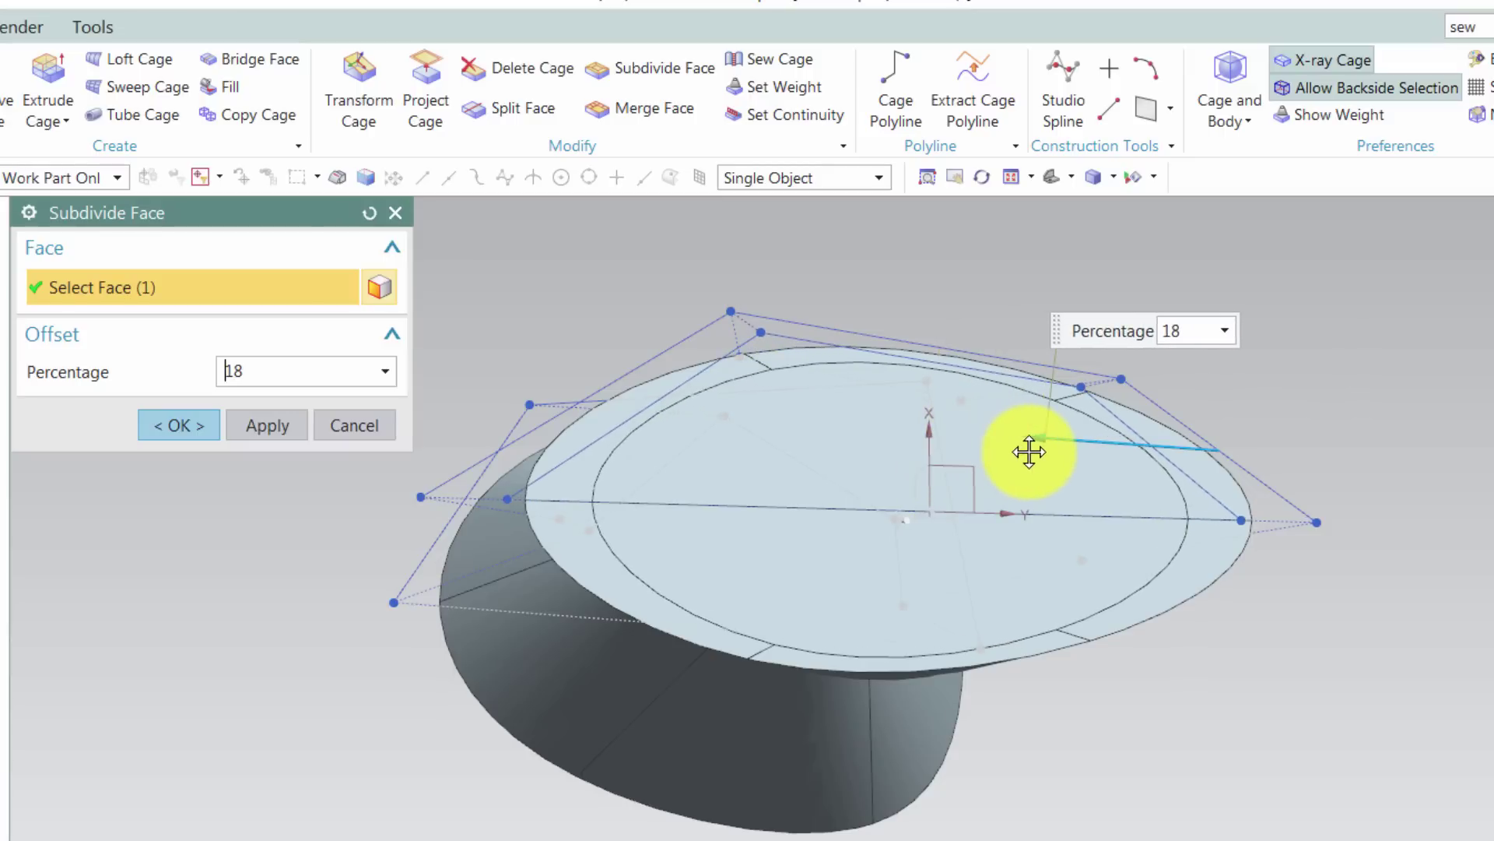
left_click(199, 425)
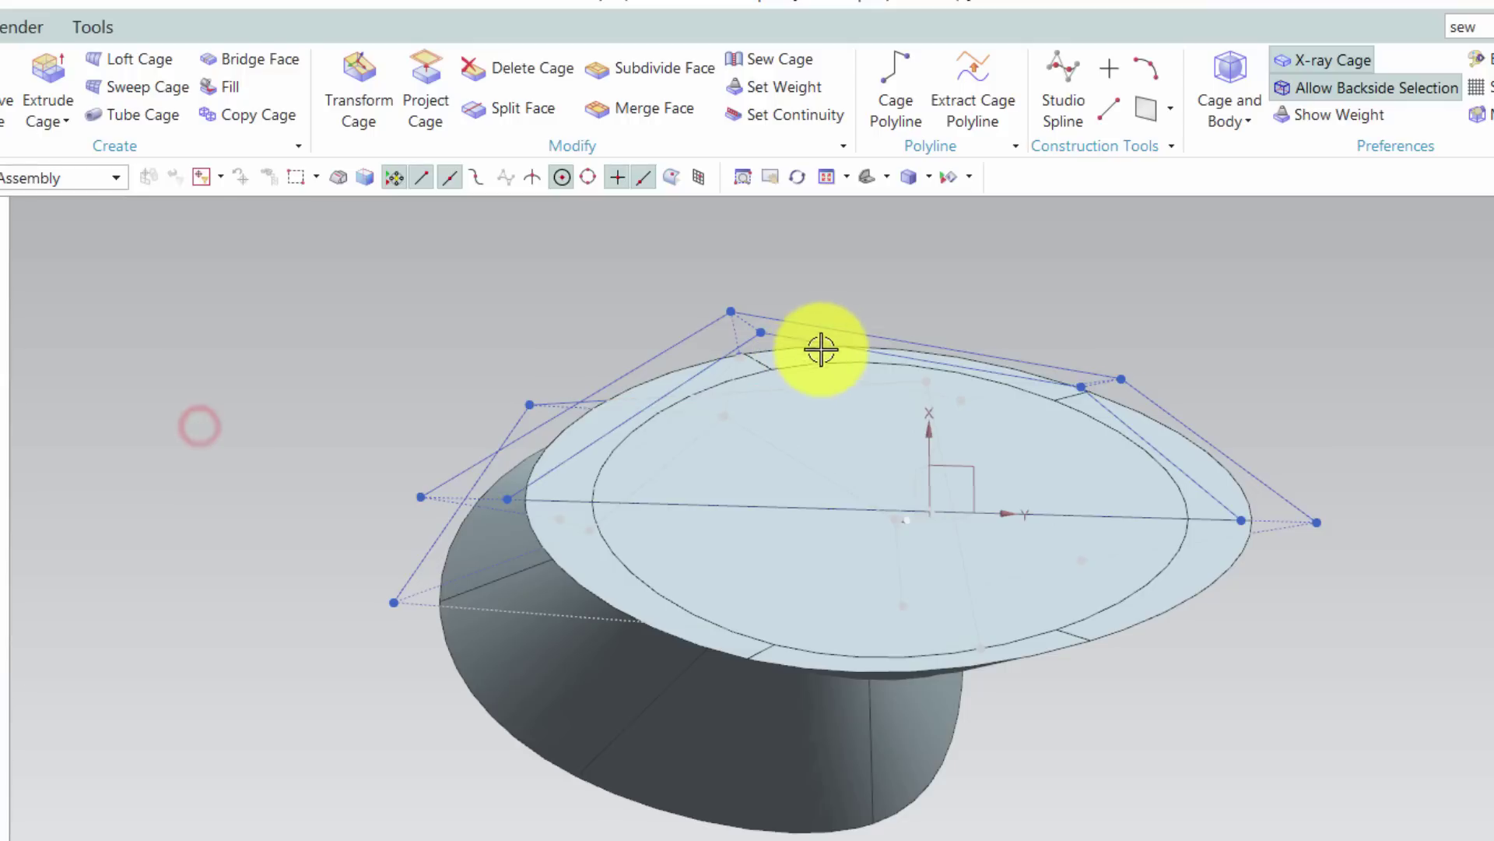
Even out the bottom rim by moving the inner face's side edge inward along X and its end vertices outward along Y
left_click(875, 316)
left_click_drag(870, 347, 873, 378)
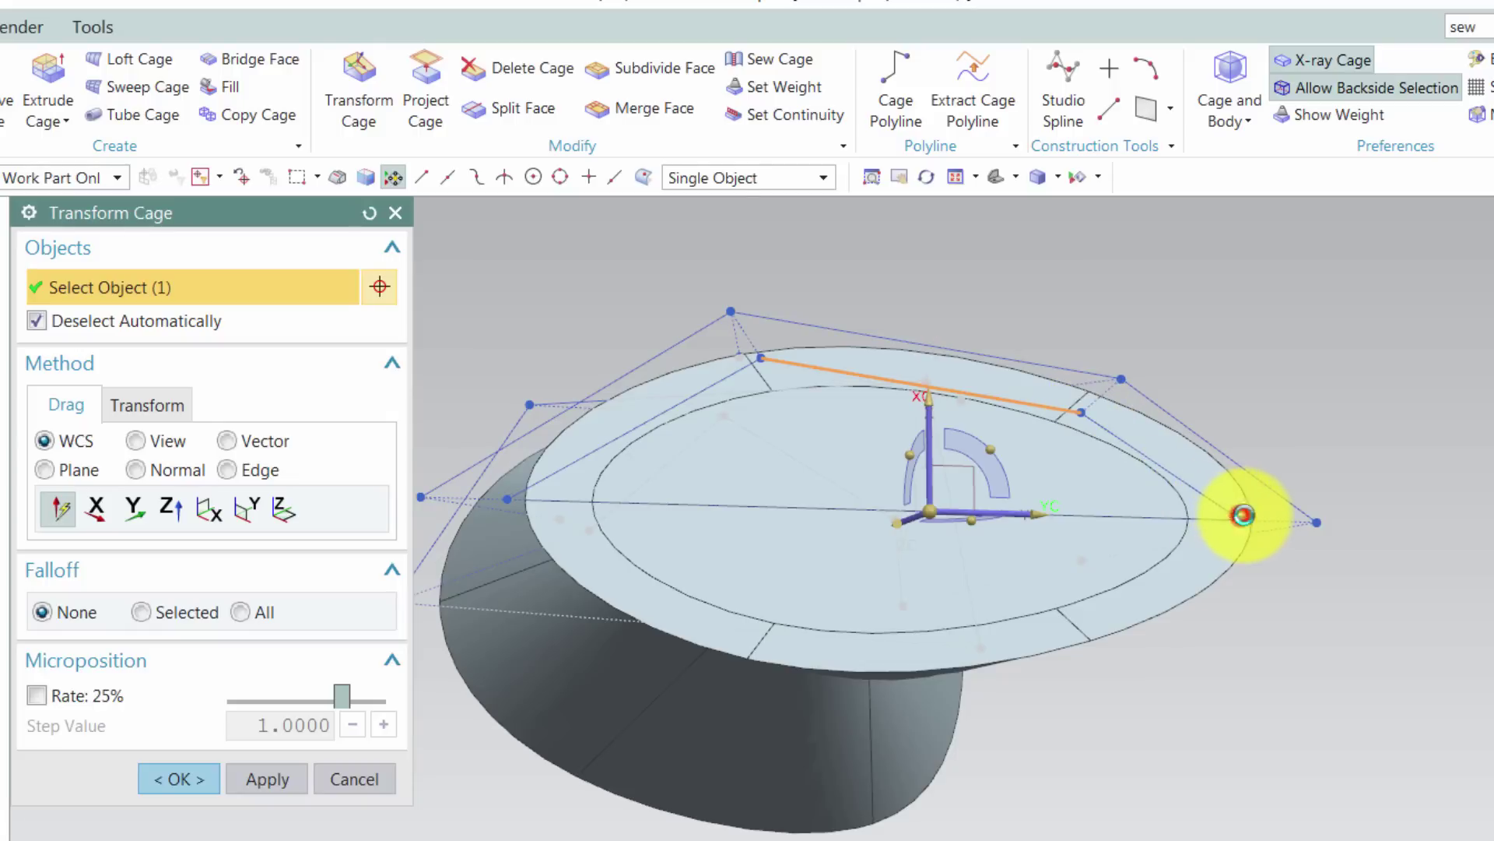
left_click_drag(1254, 514, 1264, 514)
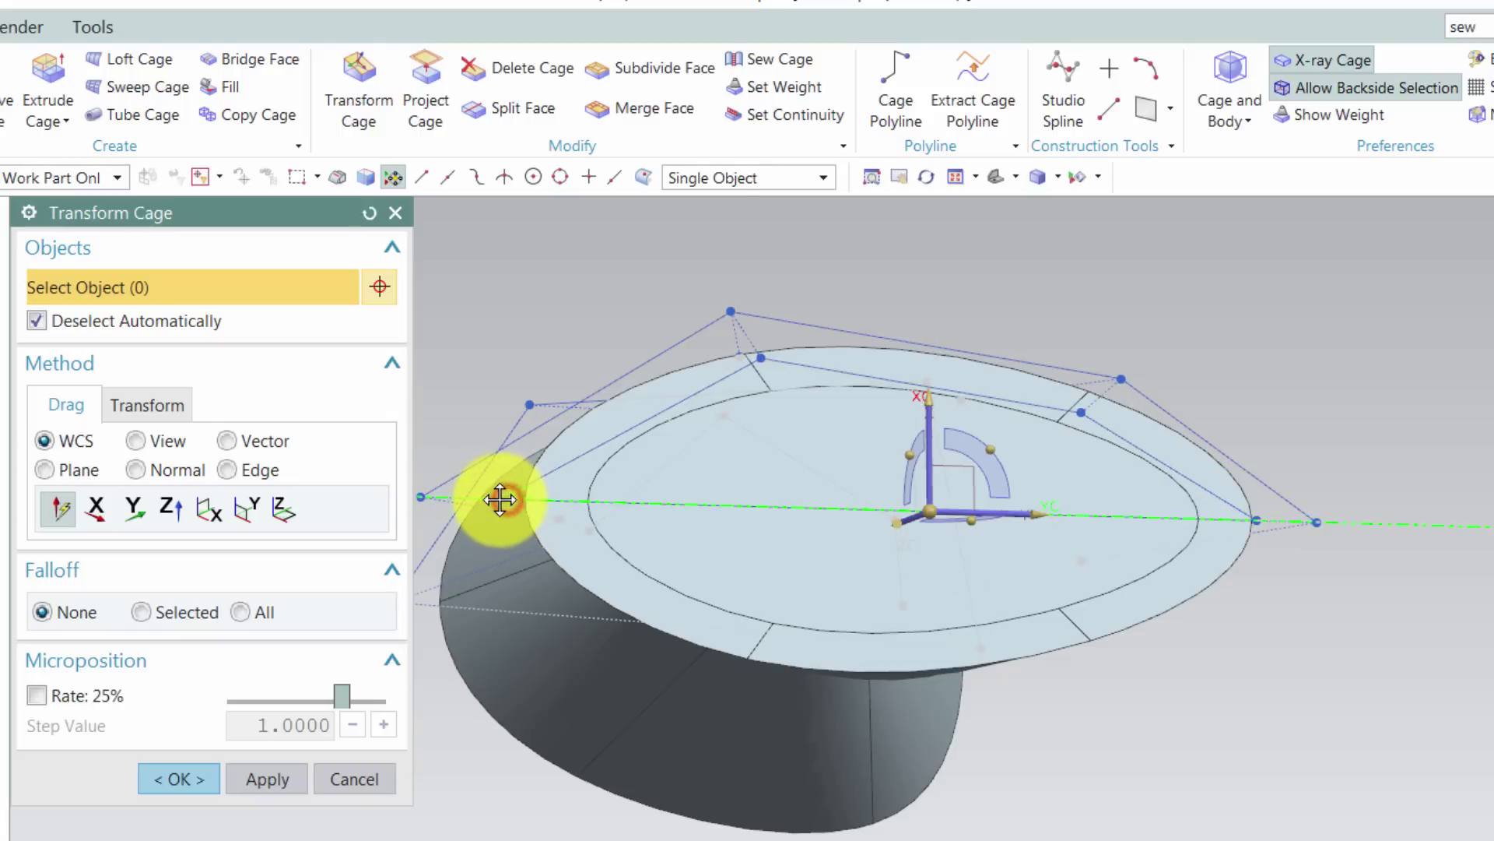
left_click(500, 499)
left_click(180, 779)
Extrude the inner bottom cage face into the body by a distance of -3 mm
middle_click_drag(374, 734, 542, 152)
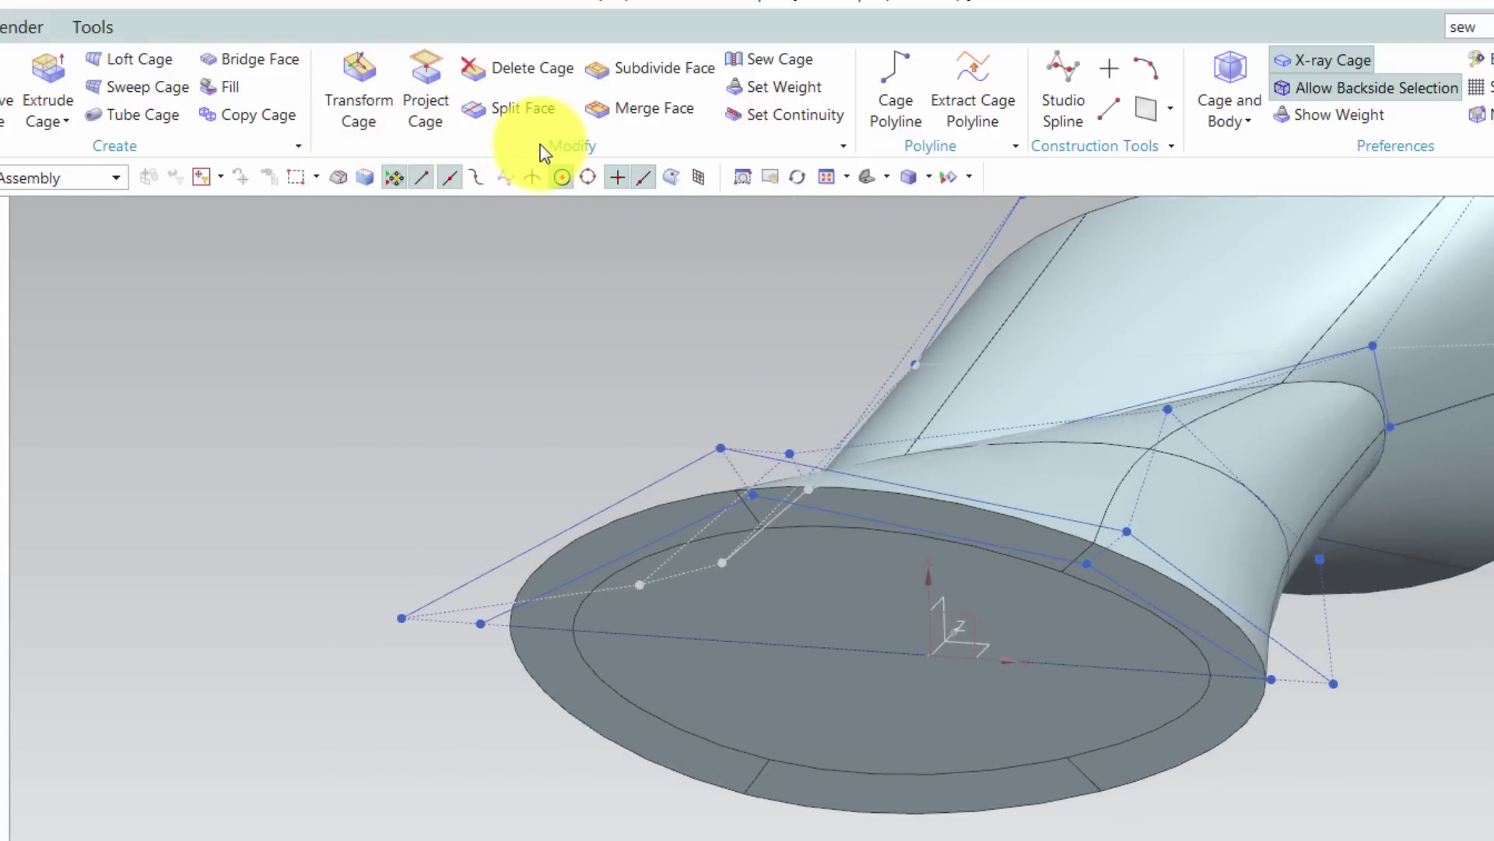
left_click(47, 89)
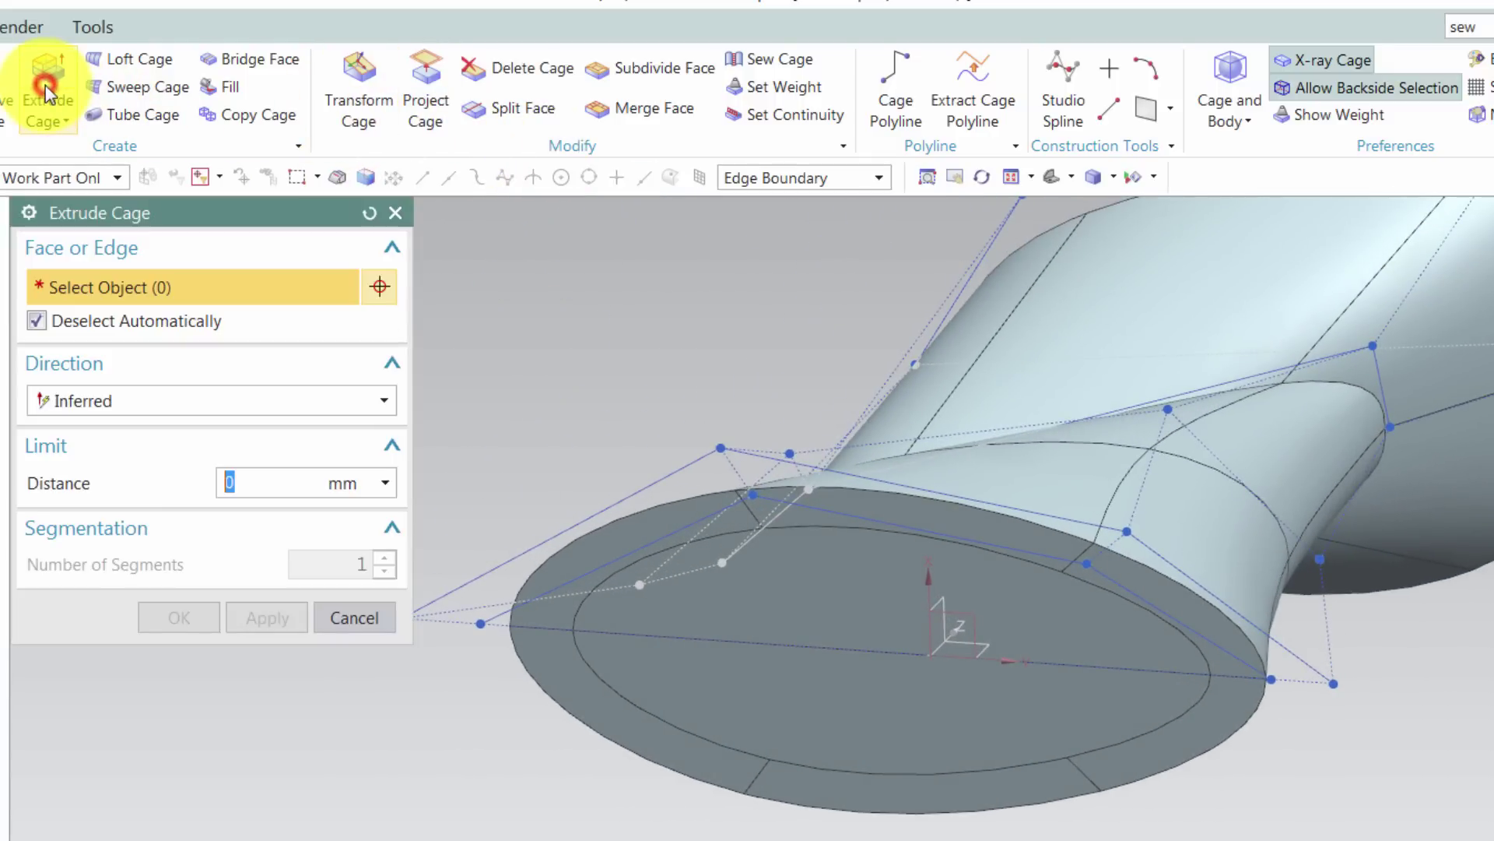
left_click(834, 605)
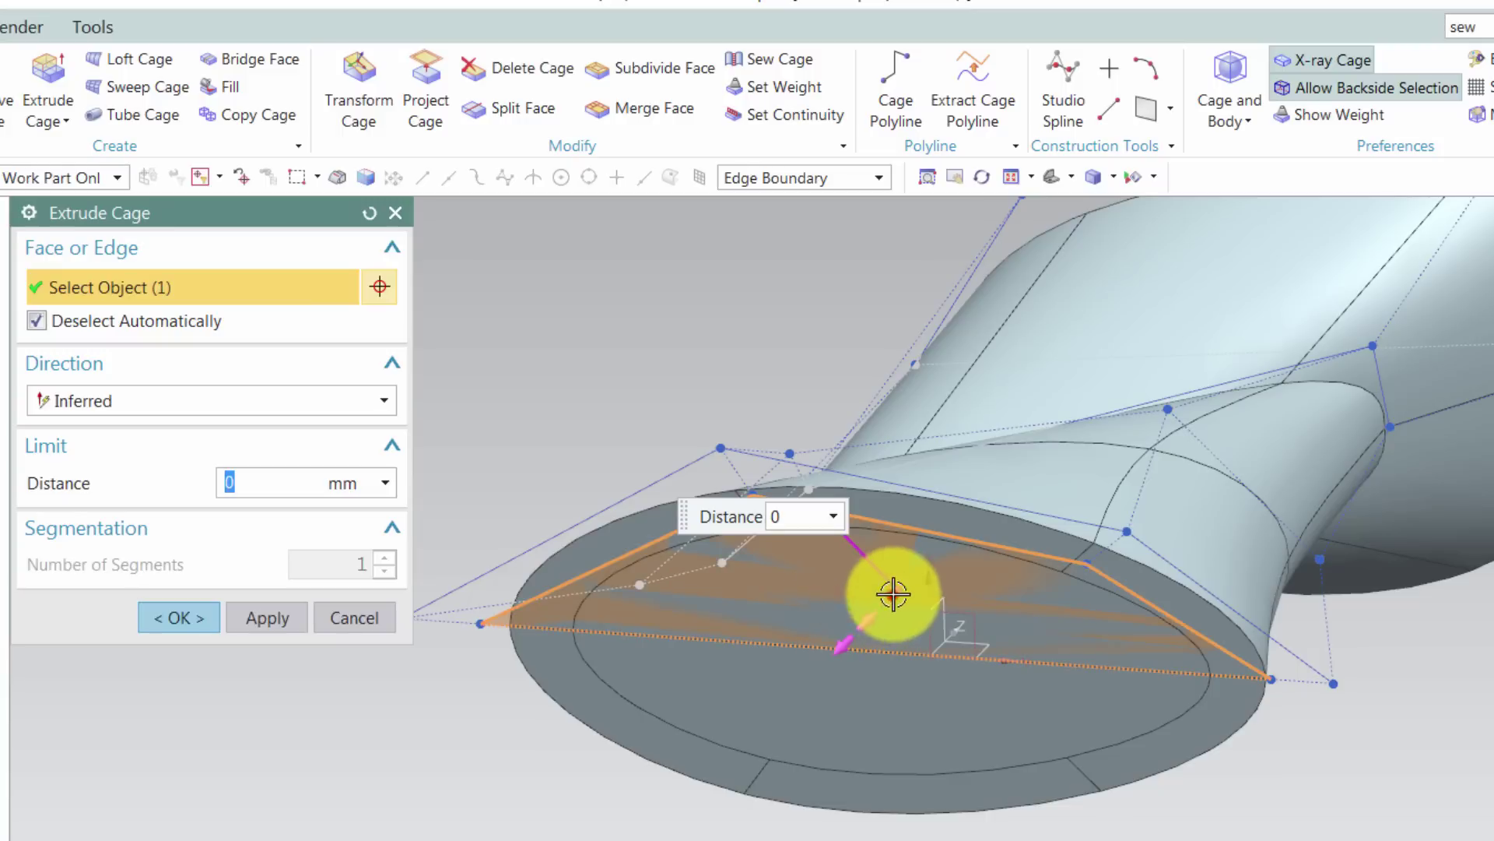
mouse_move(890, 593)
left_mouse_down()
mouse_move(911, 579)
mouse_move(899, 586)
left_mouse_up()
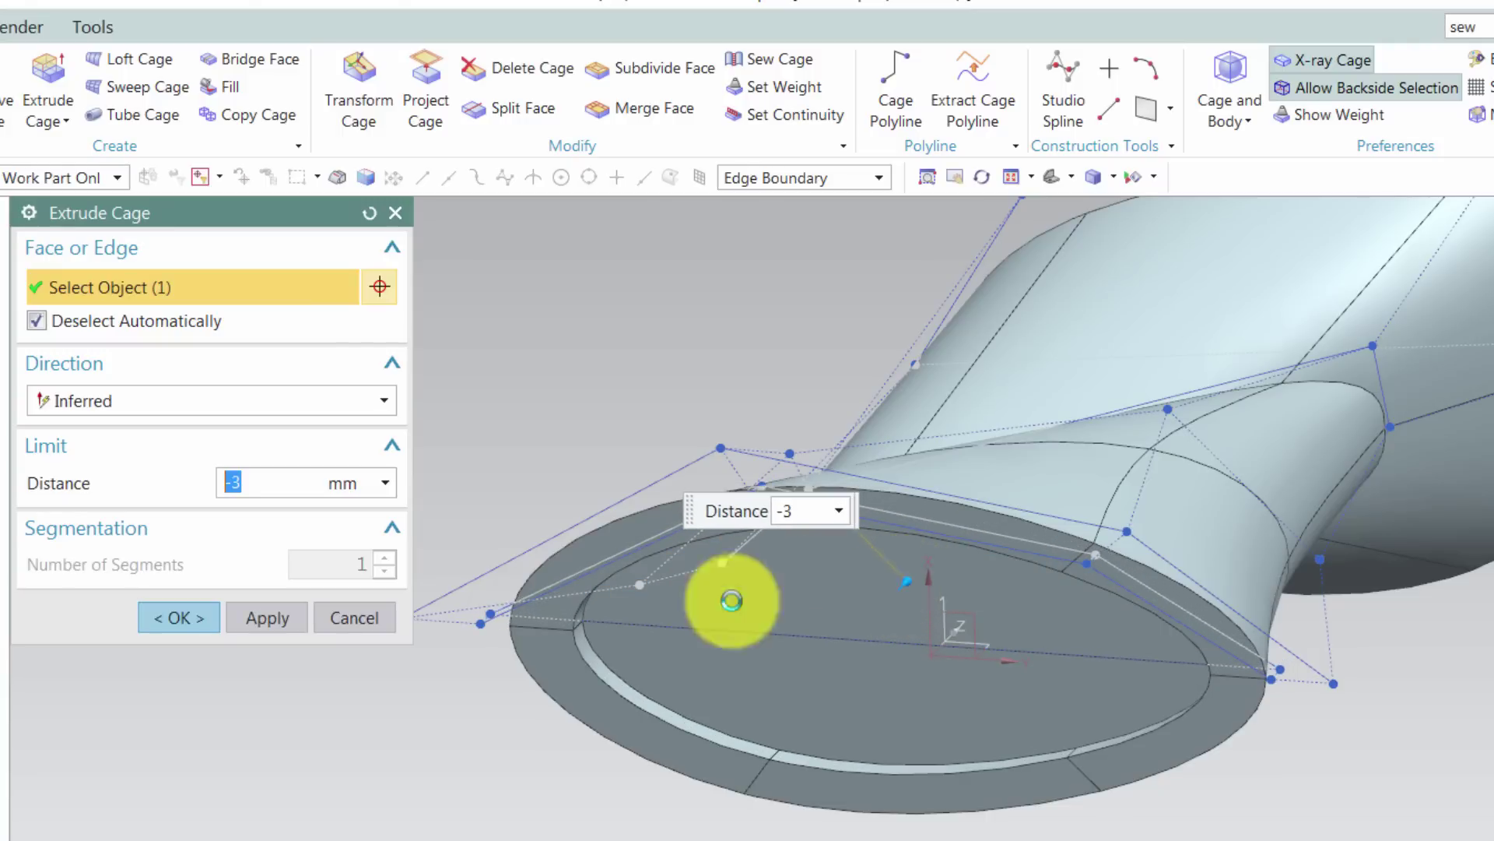
left_click(174, 620)
Move the recessed floor's -Y cage edge inward along Y
middle_click_drag(614, 664, 736, 552)
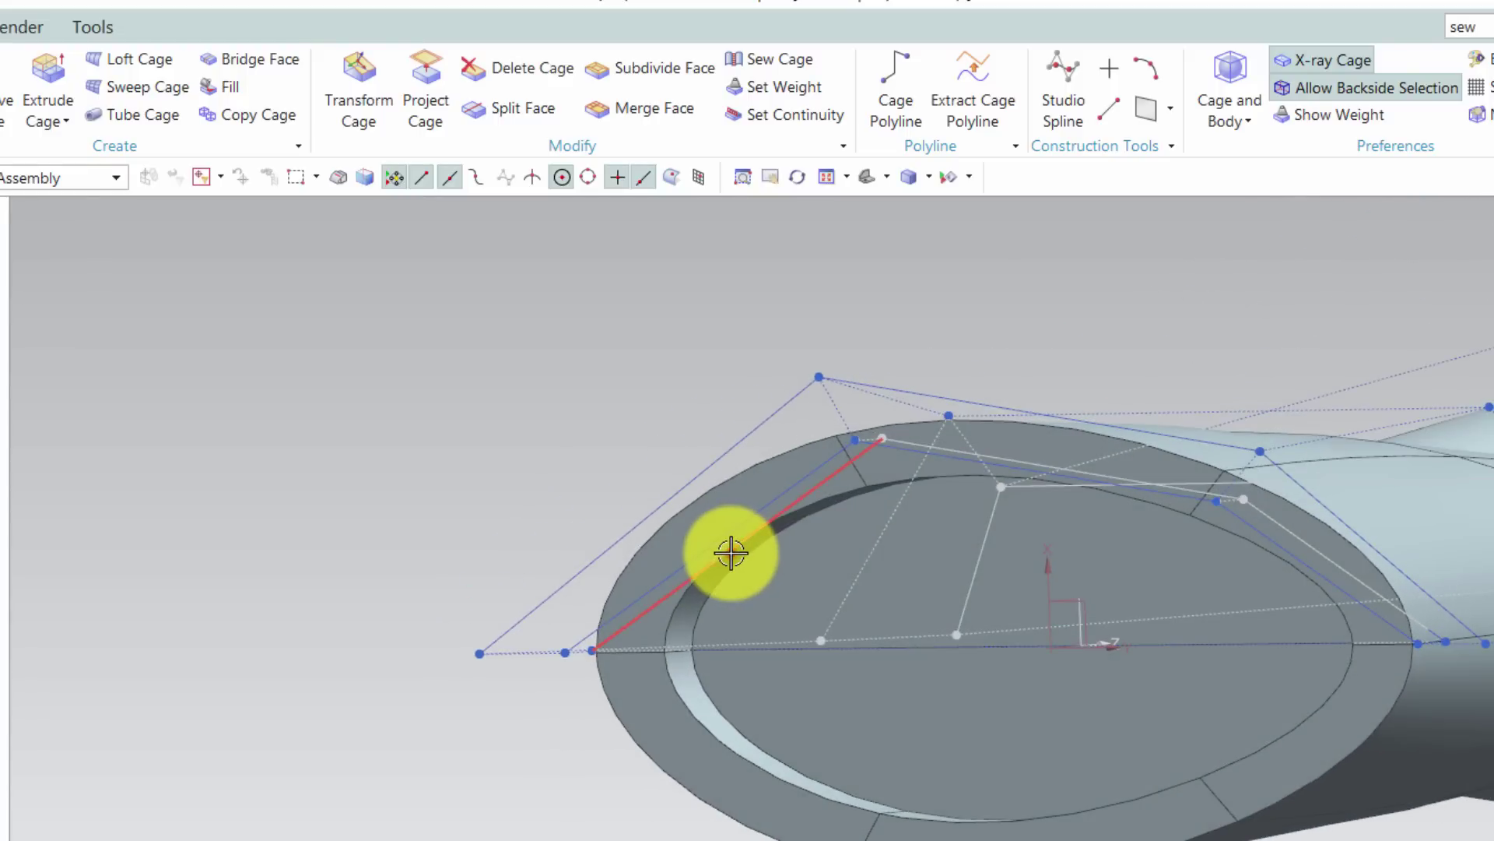
double_click(769, 524)
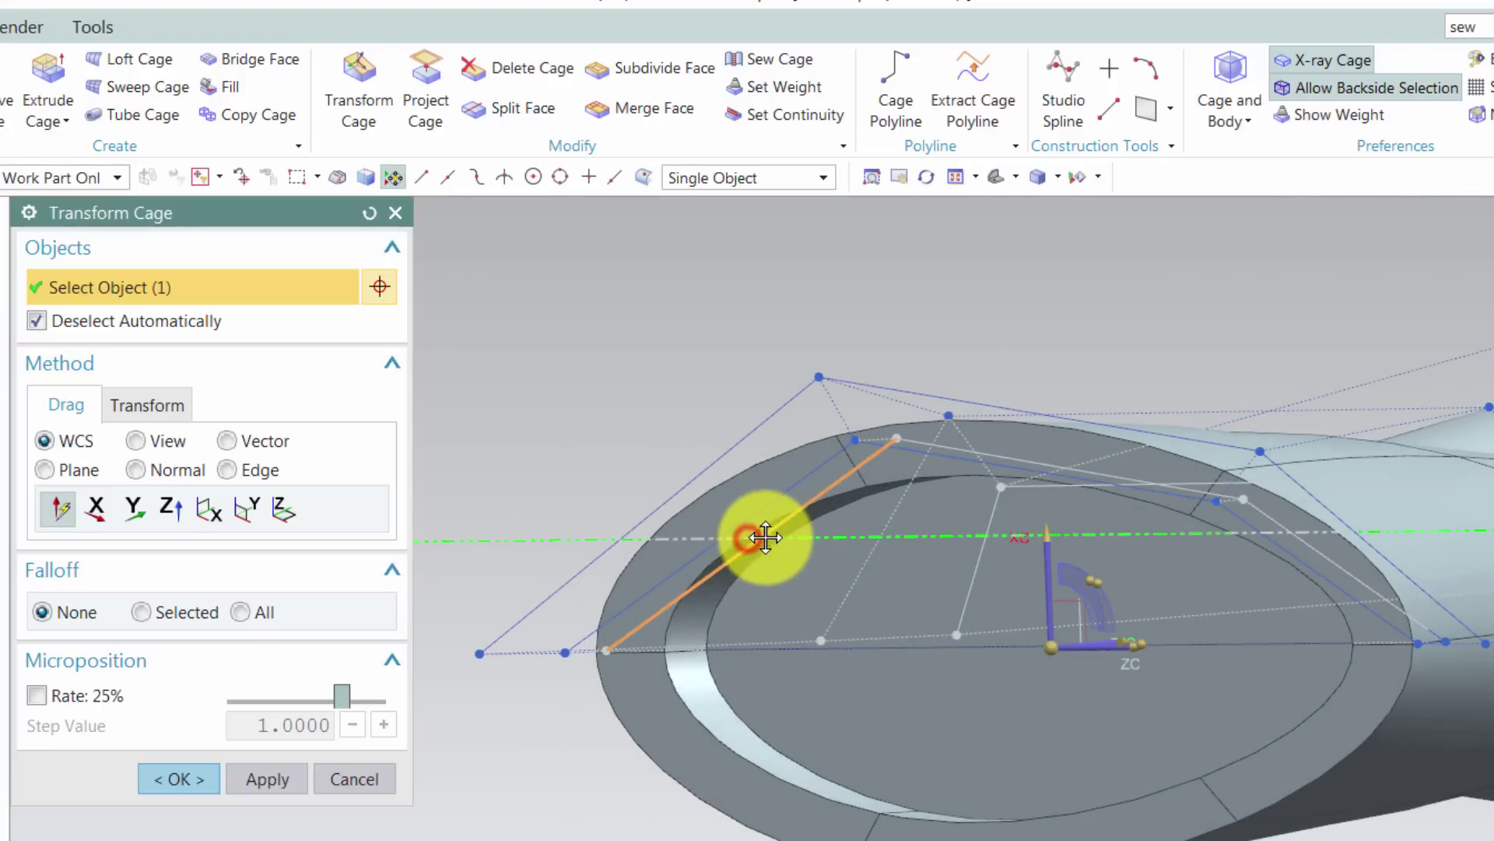
middle_click_drag(787, 534, 957, 506)
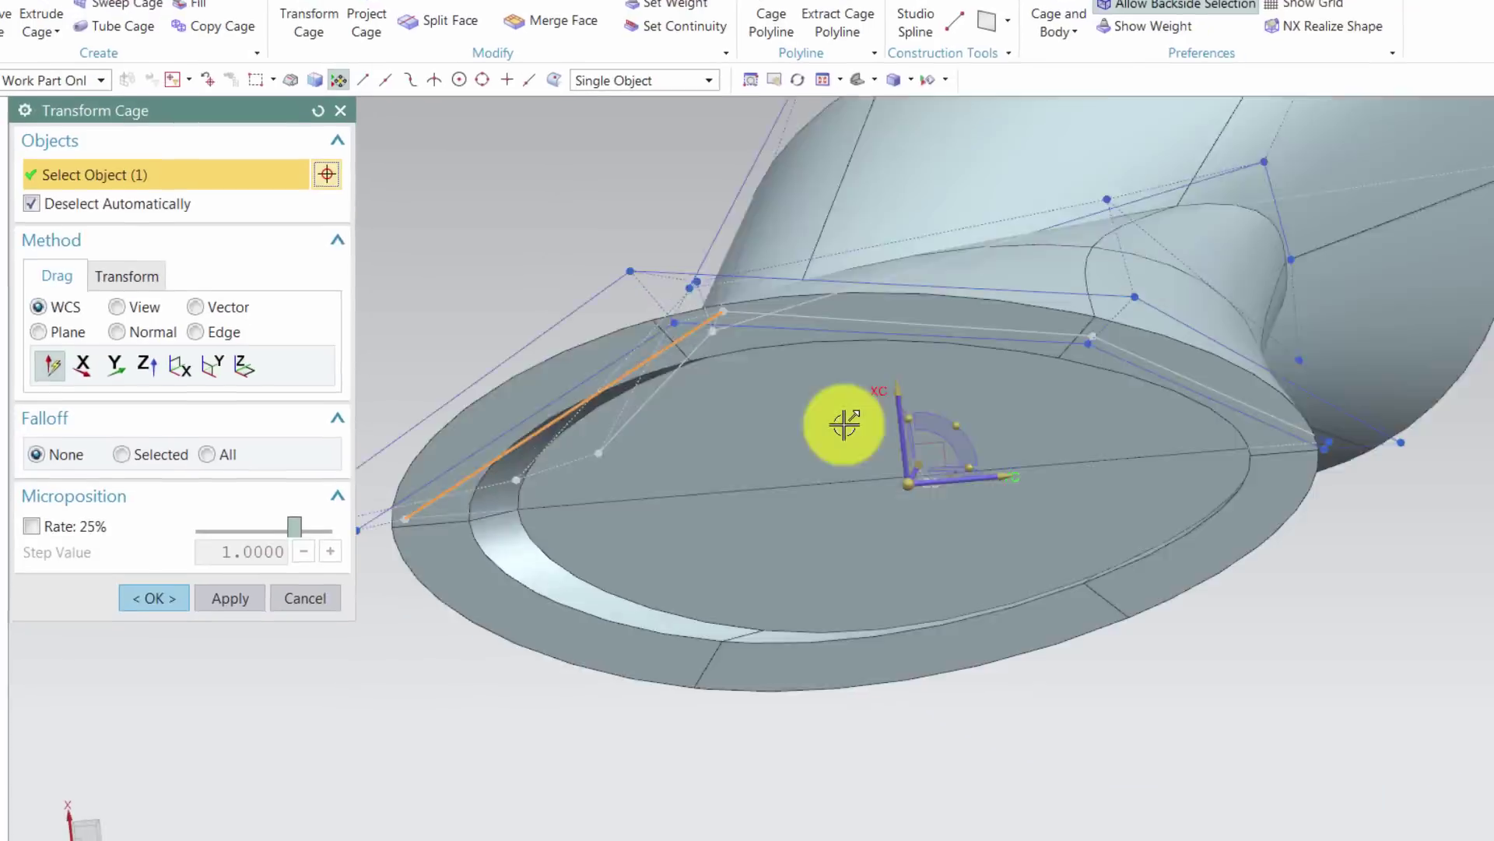
Deepen the bottom cavity by moving its floor further into the body and pulling the floor's +Y end inward
middle_click_drag(844, 425, 1001, 287)
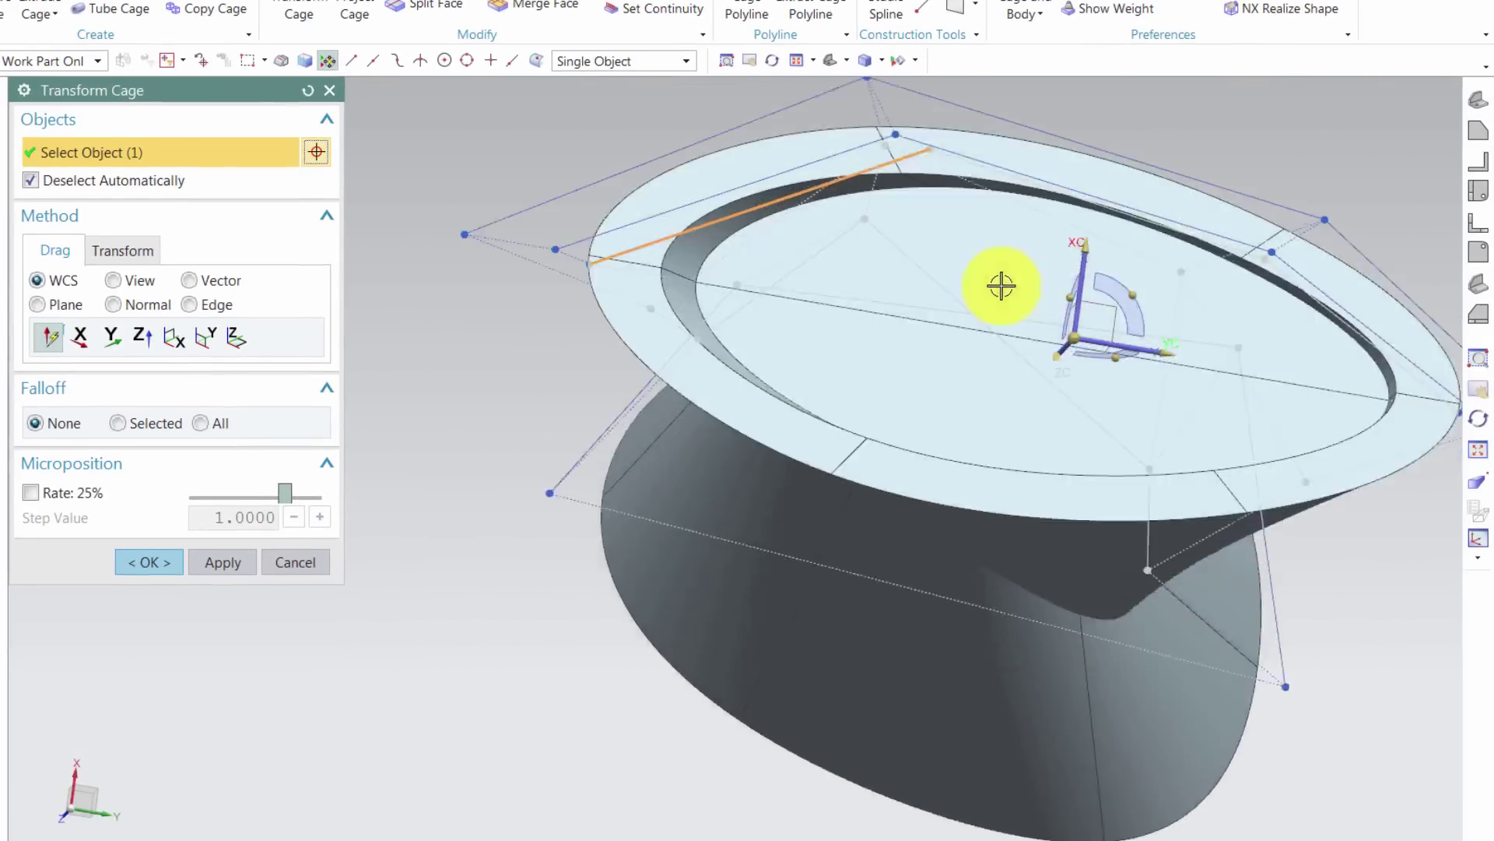
scroll(998, 290, "up", 2)
left_click_drag(991, 294, 985, 319)
middle_click_drag(985, 320, 1139, 446)
left_click_drag(1259, 508, 837, 491)
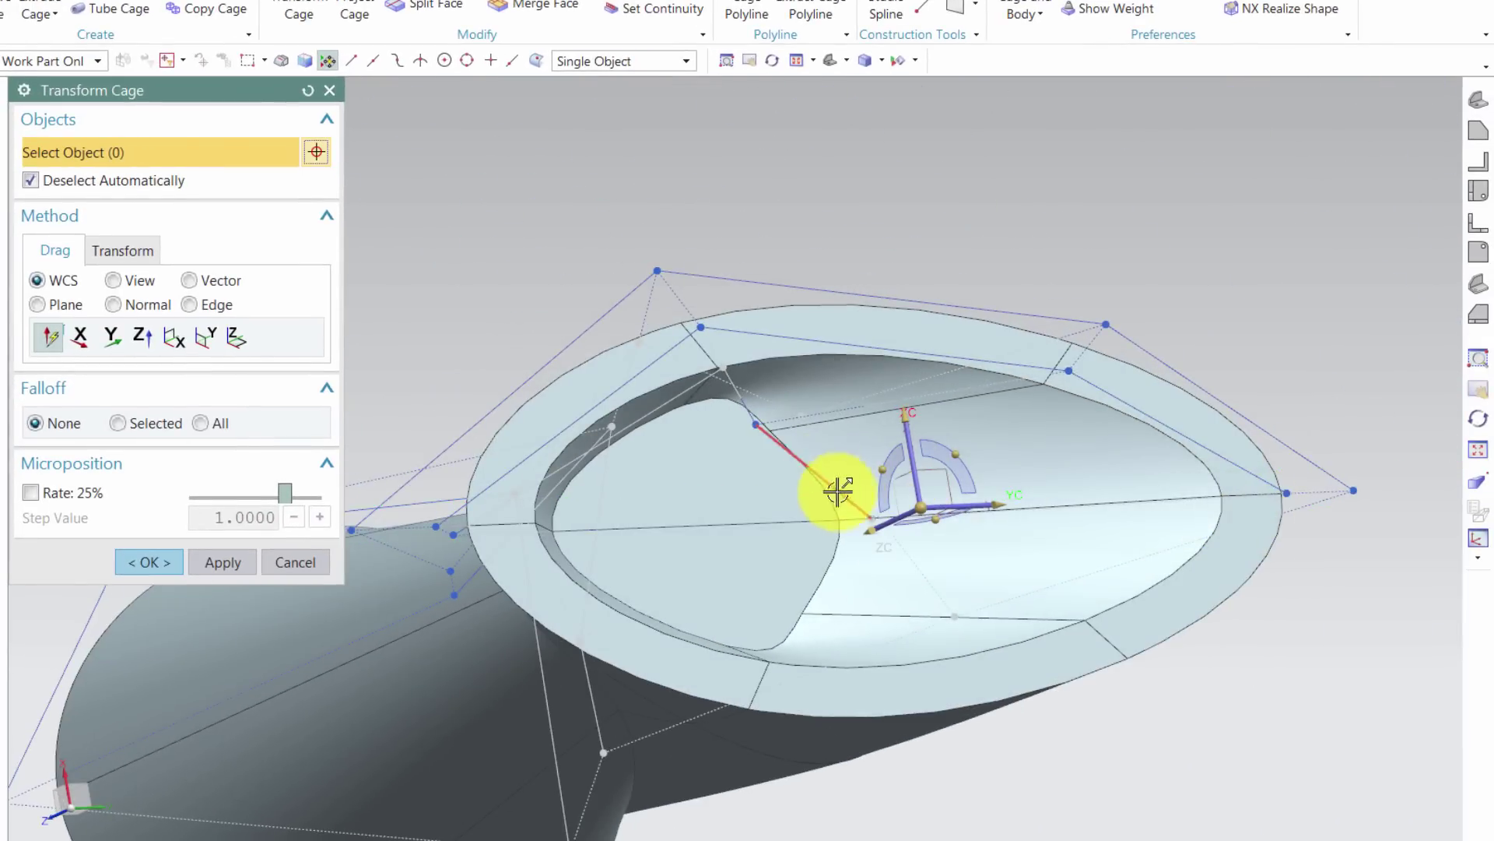
Try to reposition the +Y cage edge of the cavity floor and undo the last move
left_click_drag(762, 429, 809, 436)
middle_click_drag(1245, 428, 1298, 421)
key("ctrl+z")
Adjust the cavity's outer cage vertex inward along X in the bottom view and finish transforming the cage
left_click(1477, 202)
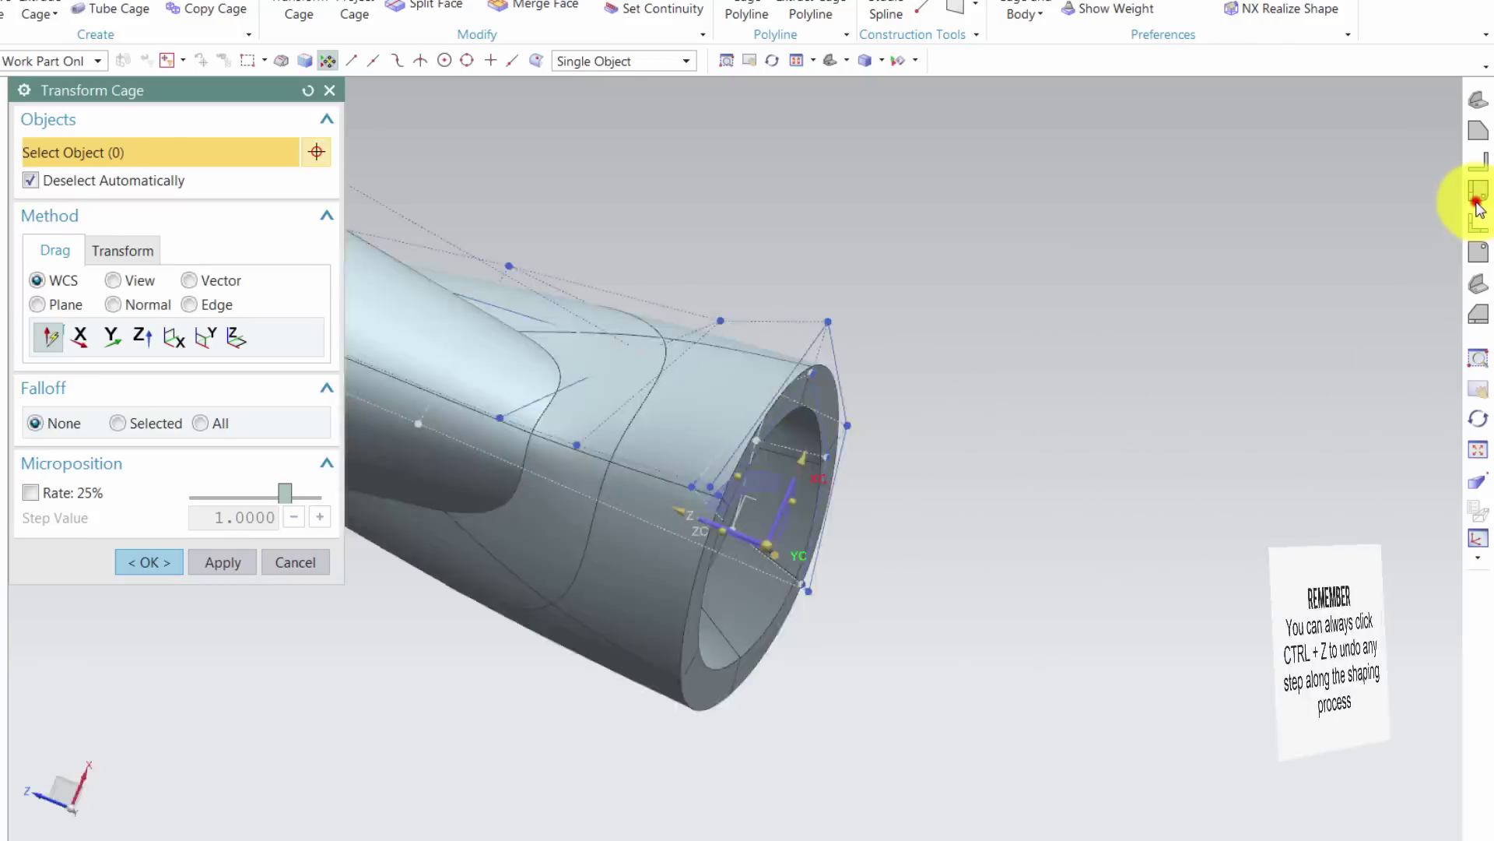
left_click(1473, 257)
left_click_drag(859, 416, 849, 416)
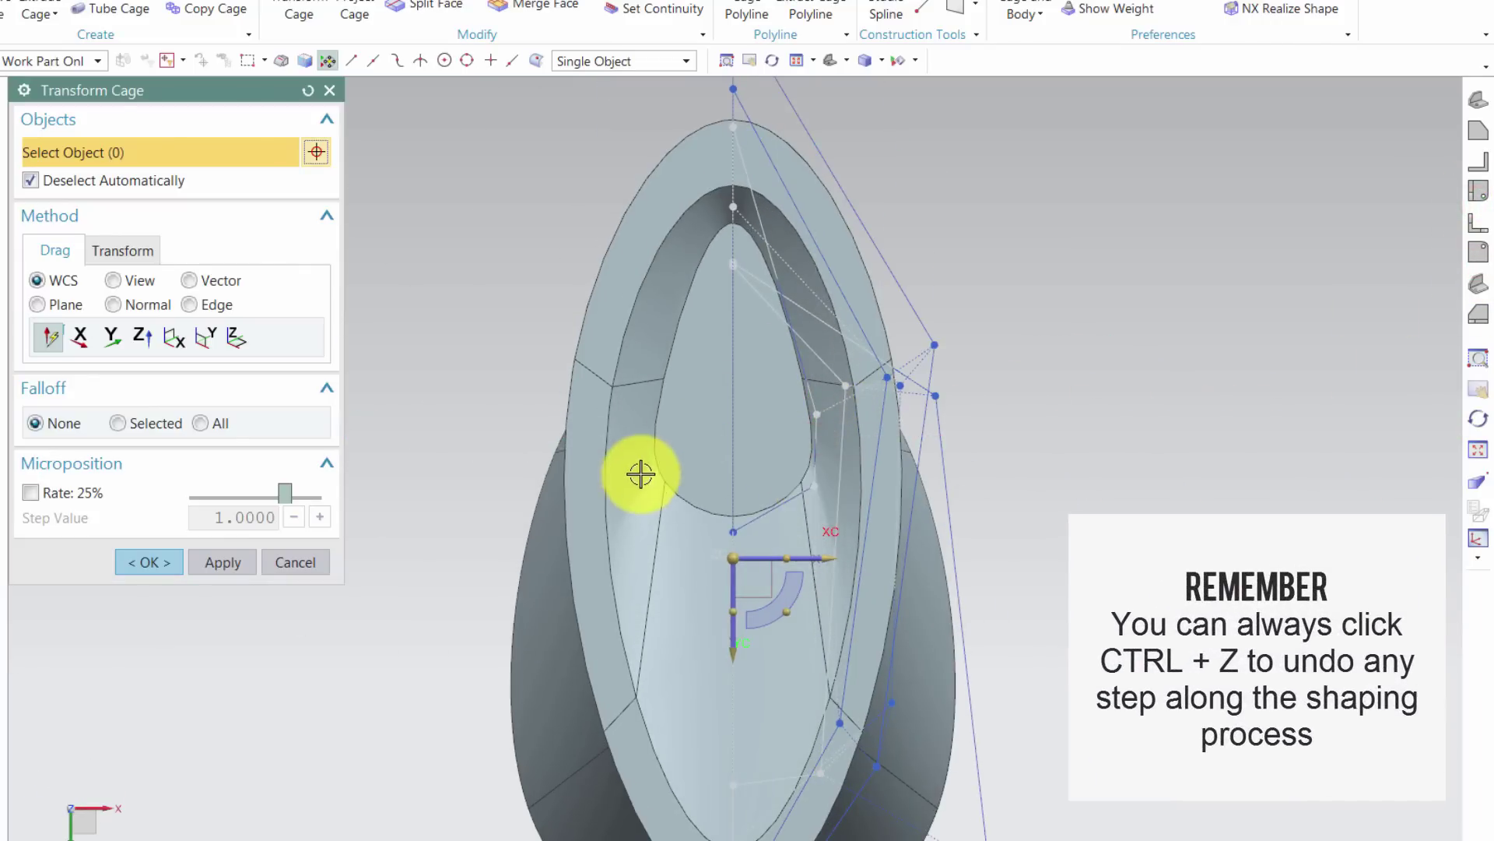
middle_click_drag(640, 474, 614, 417)
scroll(614, 417, "up", 2)
left_click_drag(450, 348, 571, 369)
left_click(136, 562)
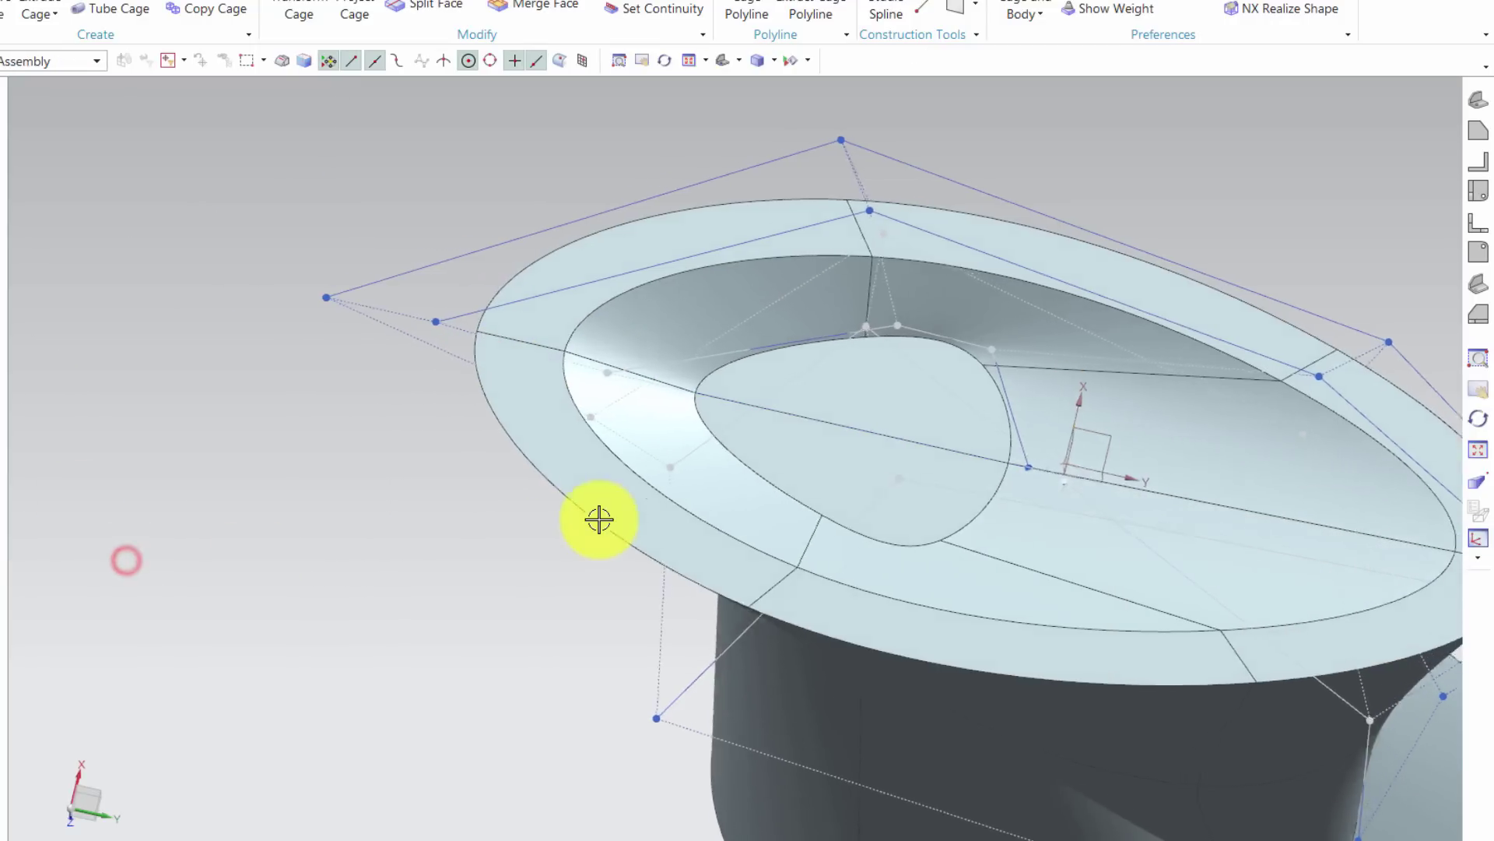
scroll(599, 520, "down", 3)
middle_click_drag(597, 520, 605, 519)
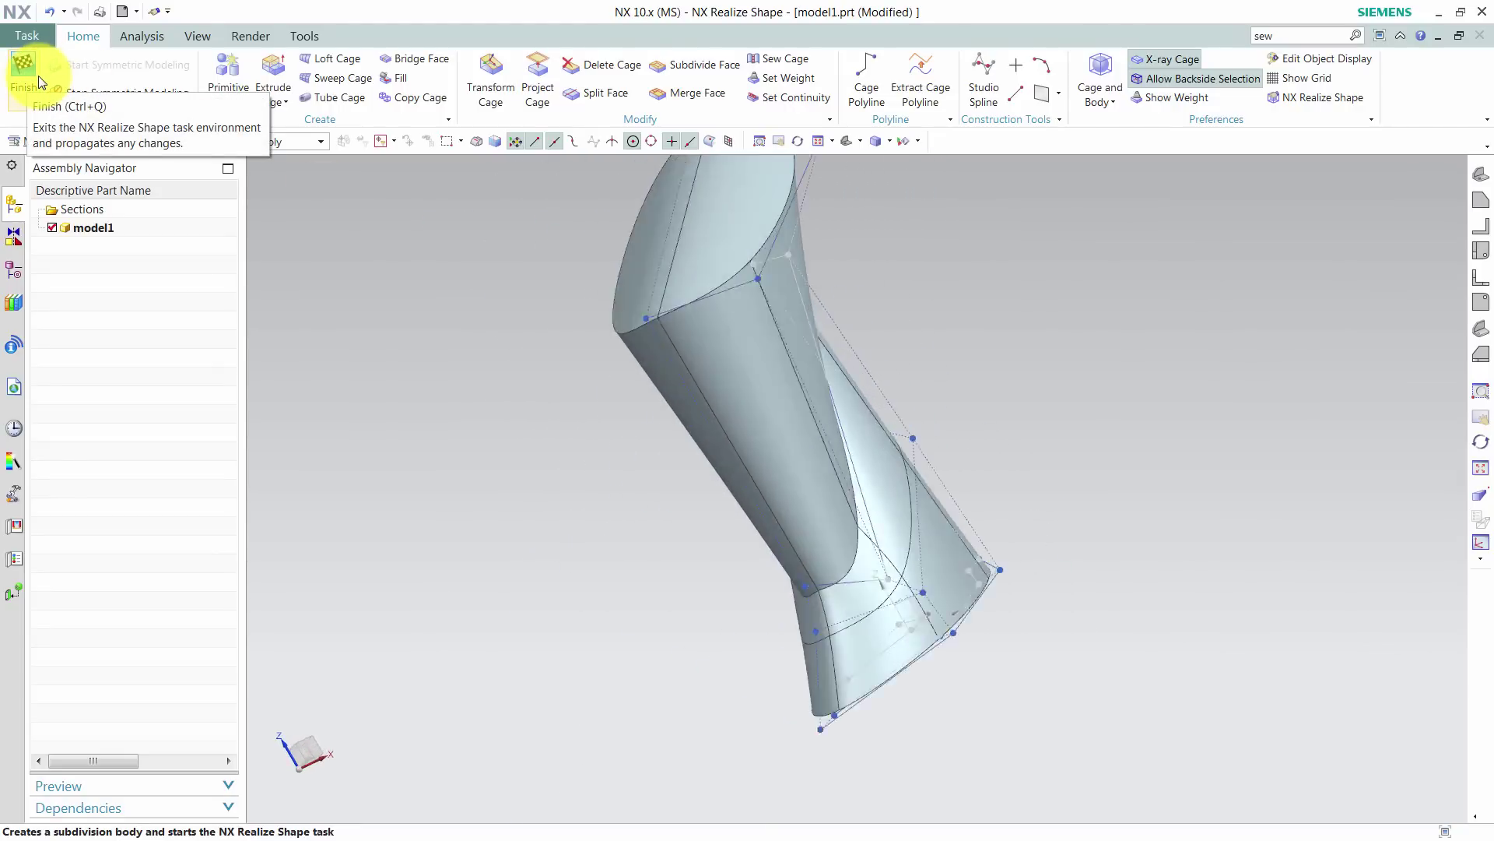
Finish the Realize Shape task and blend the outer rim edge of the base with a 0.5 mm G2 (Curvature) radius
left_click(39, 82)
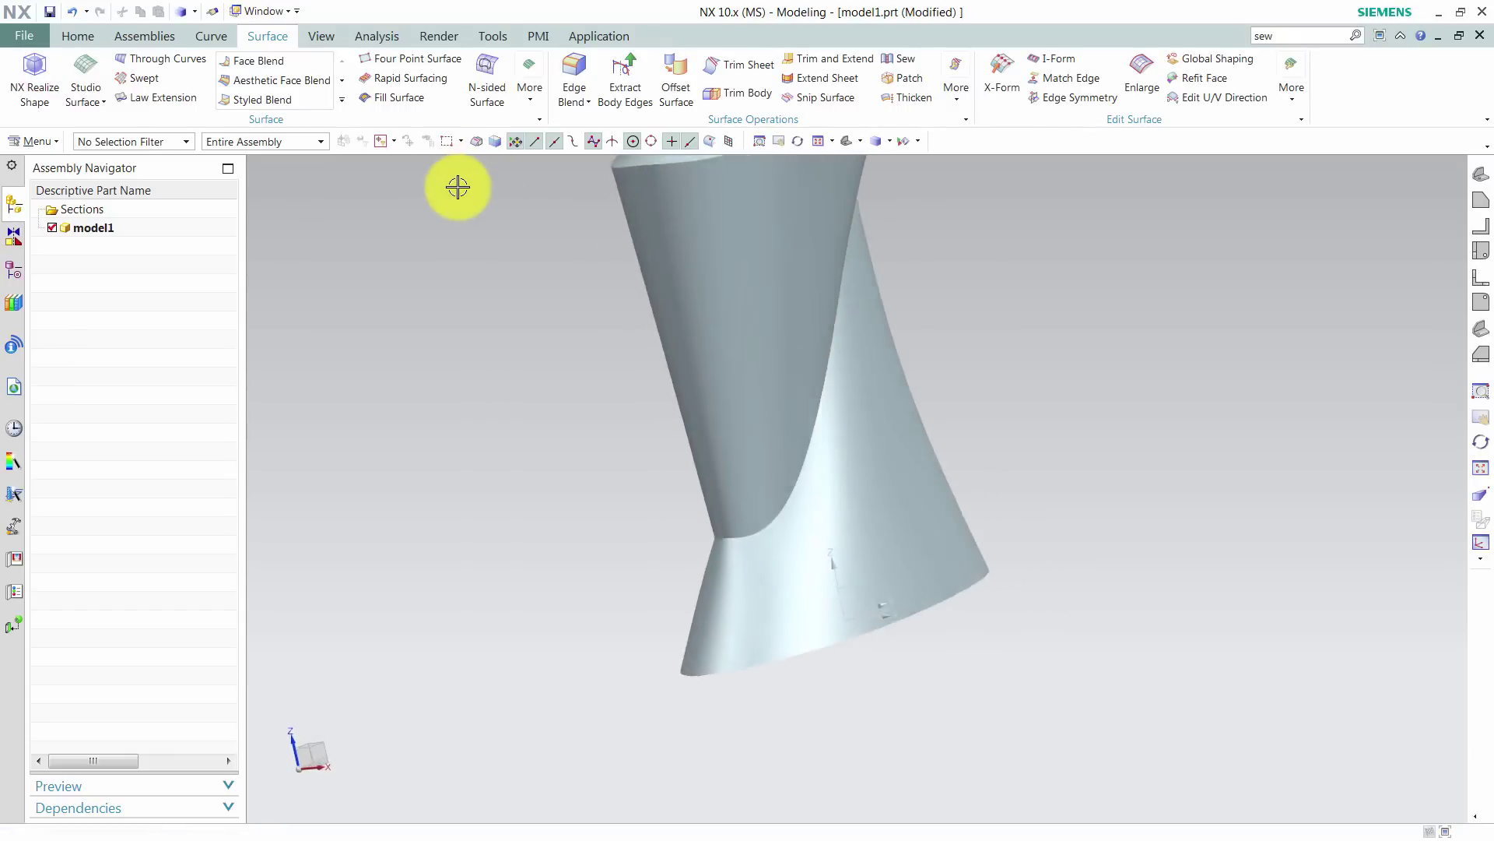
middle_click_drag(411, 178, 472, 118)
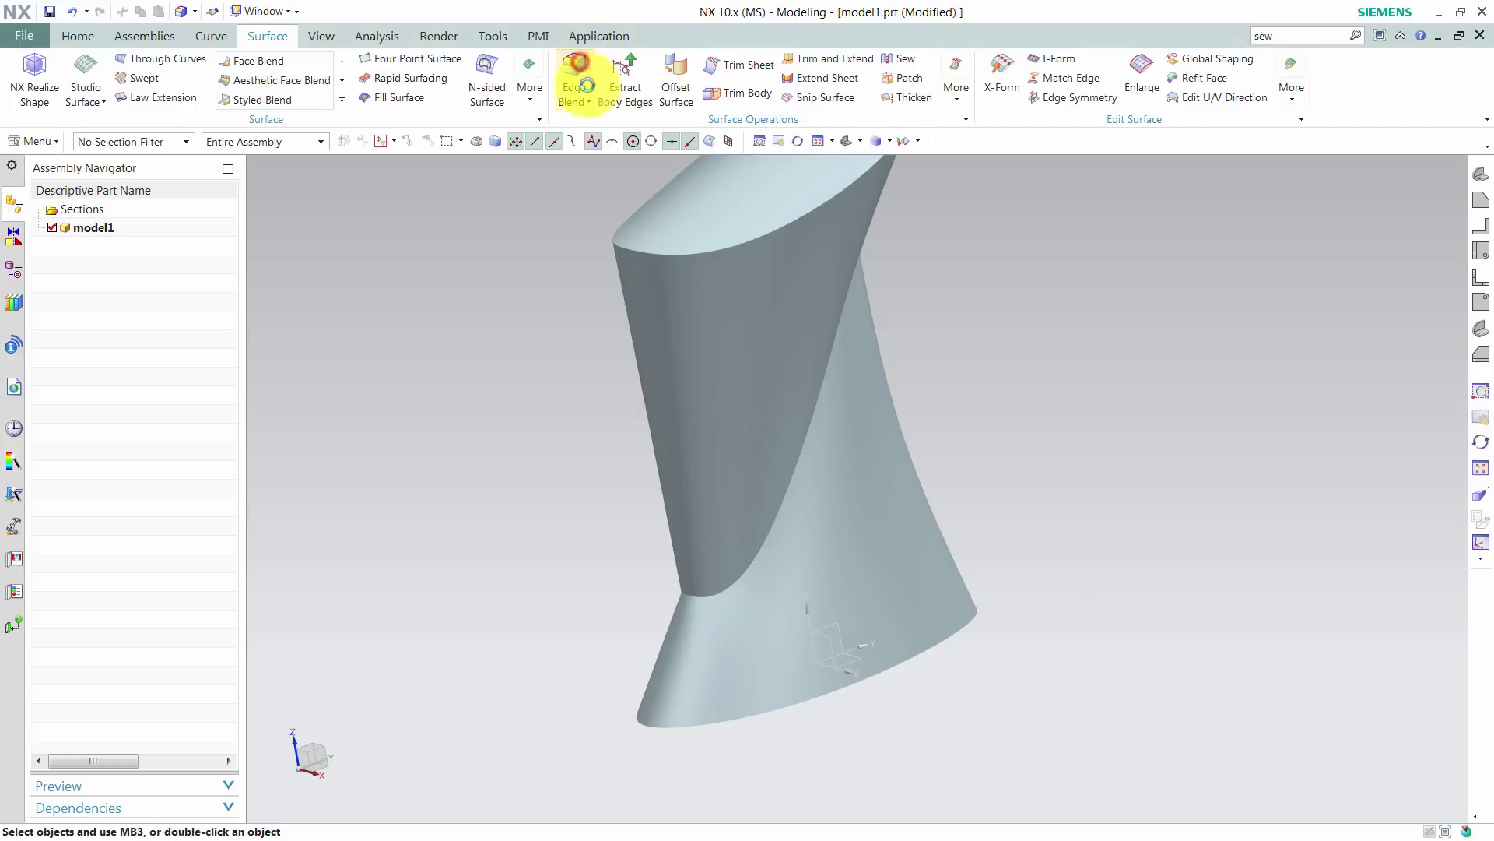
left_click(585, 84)
middle_click_drag(790, 594, 800, 443)
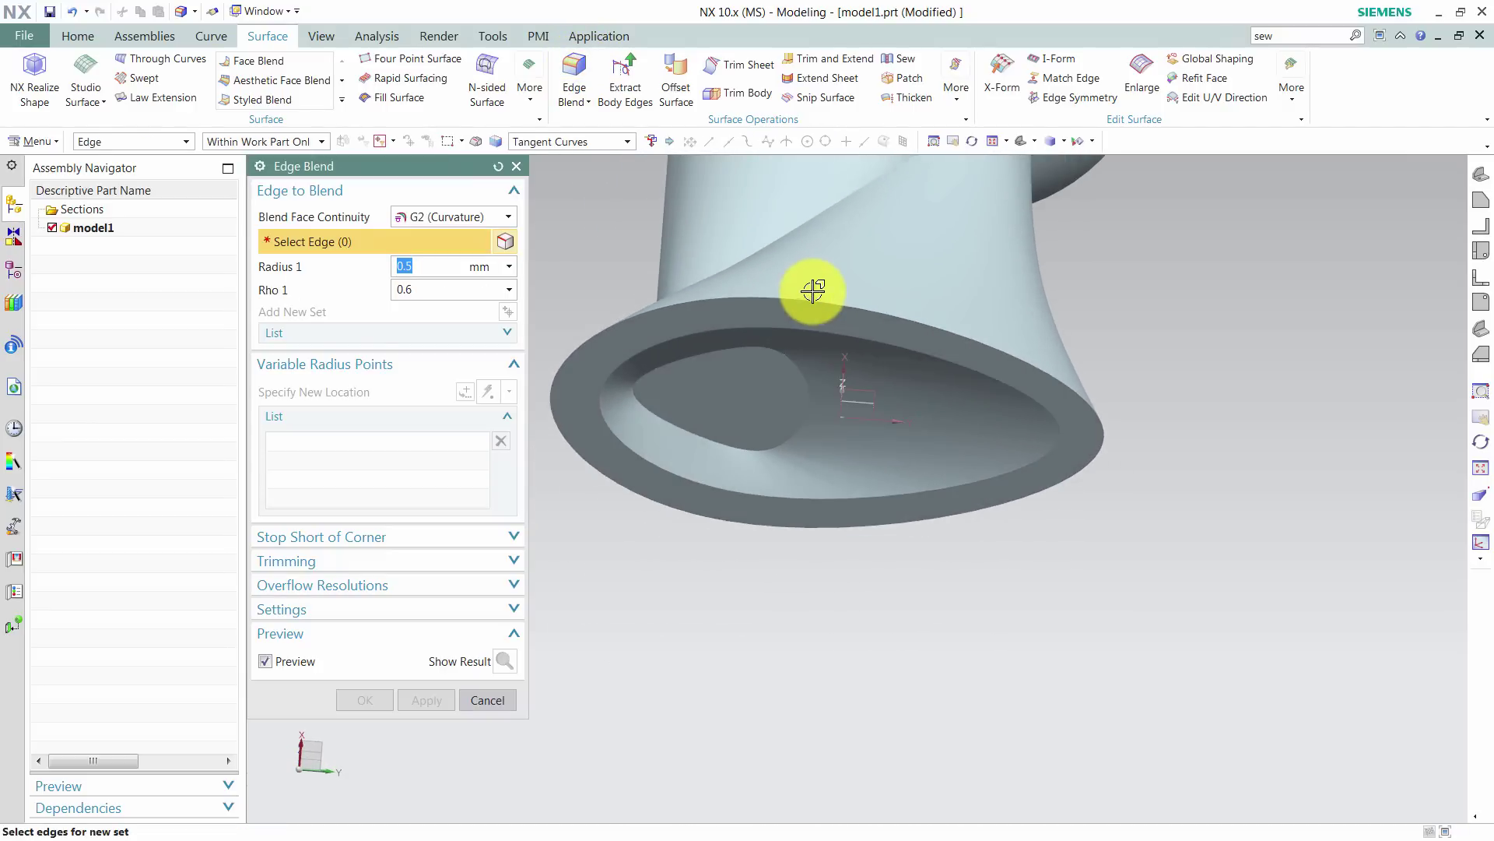
left_click(814, 303)
middle_click_drag(824, 343, 874, 341, "shift")
scroll(868, 309, "up", 2)
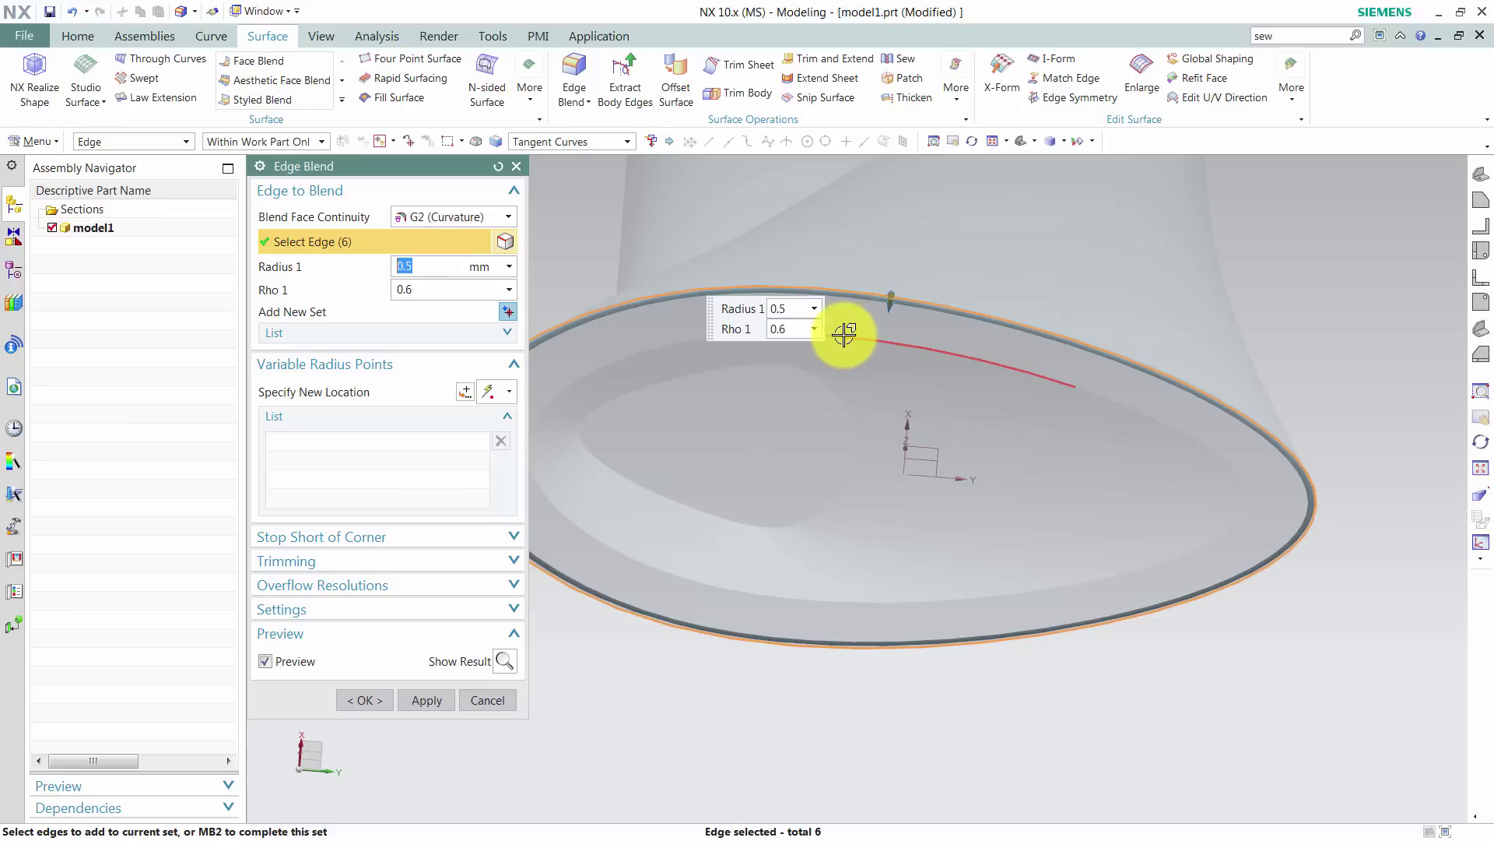
left_click(844, 338)
middle_click_drag(658, 453, 721, 446, "shift")
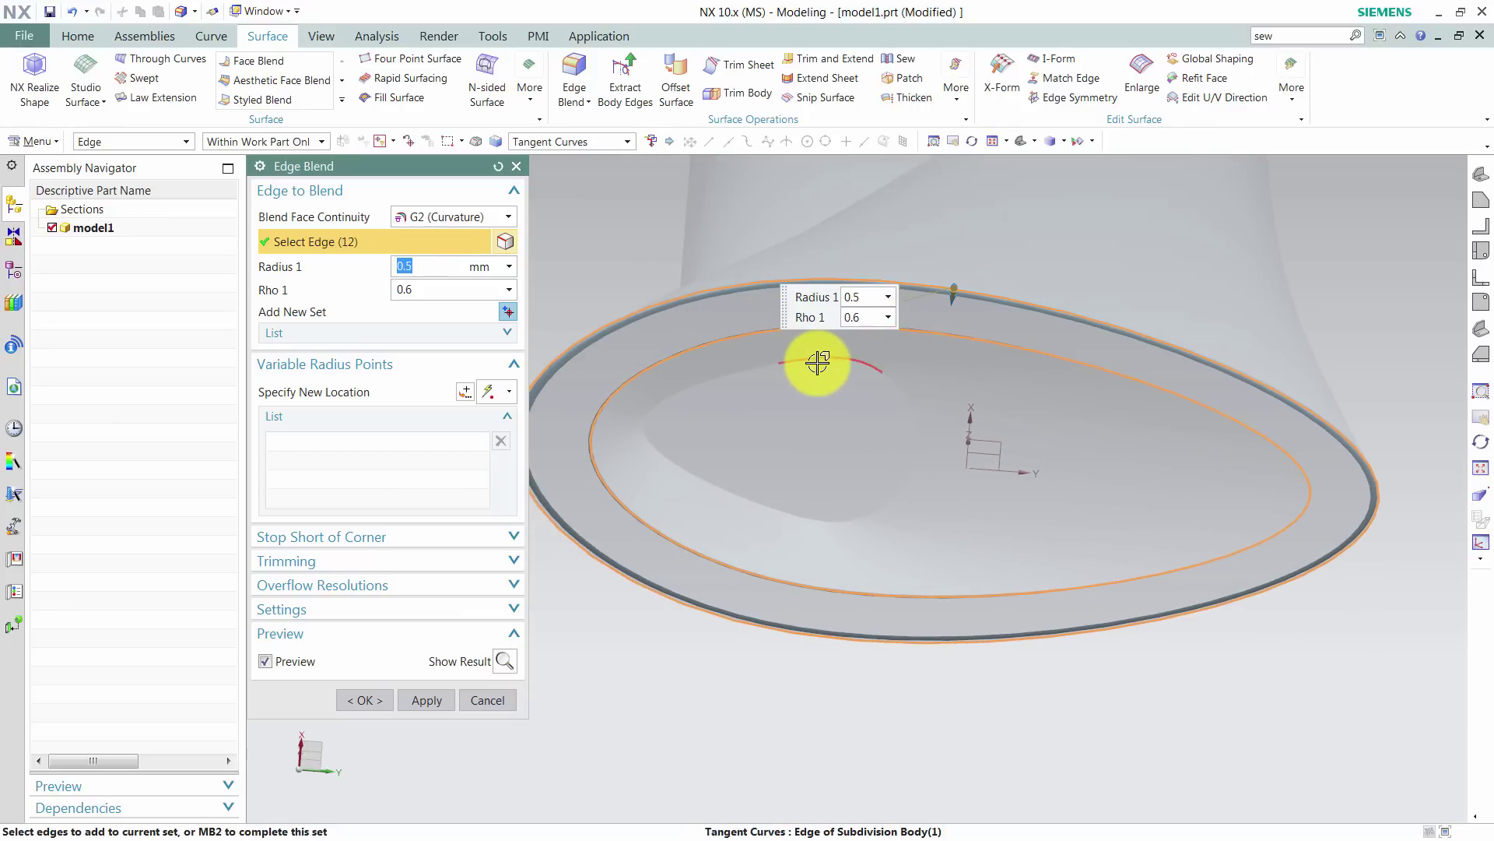
left_click(932, 332, "shift")
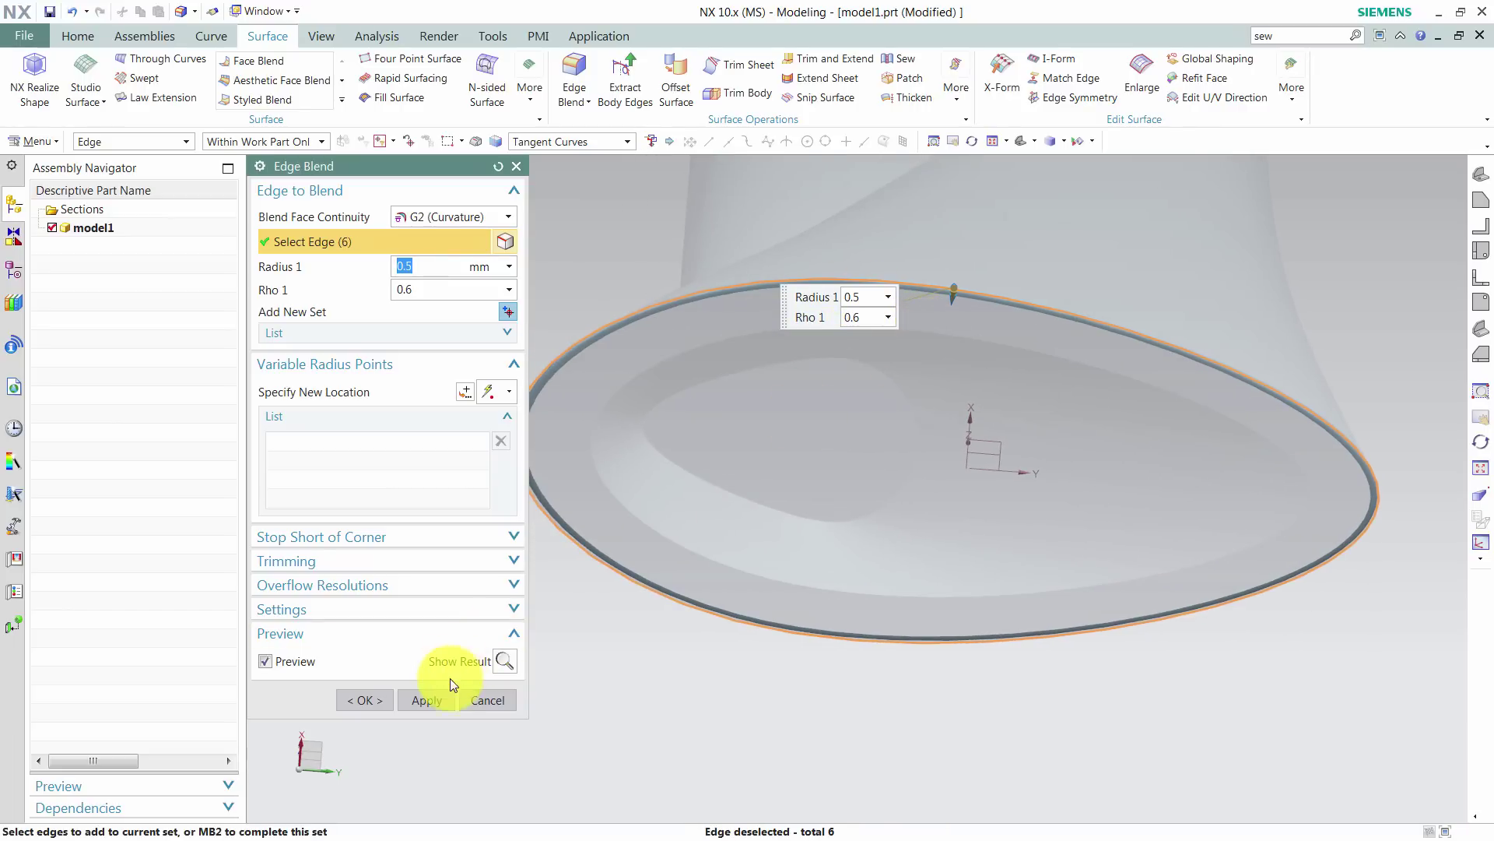
left_click(427, 699)
Blend the bottom cavity's opening edge and floor edge with a 1.5 mm G2 (Curvature) radius
left_click(754, 331)
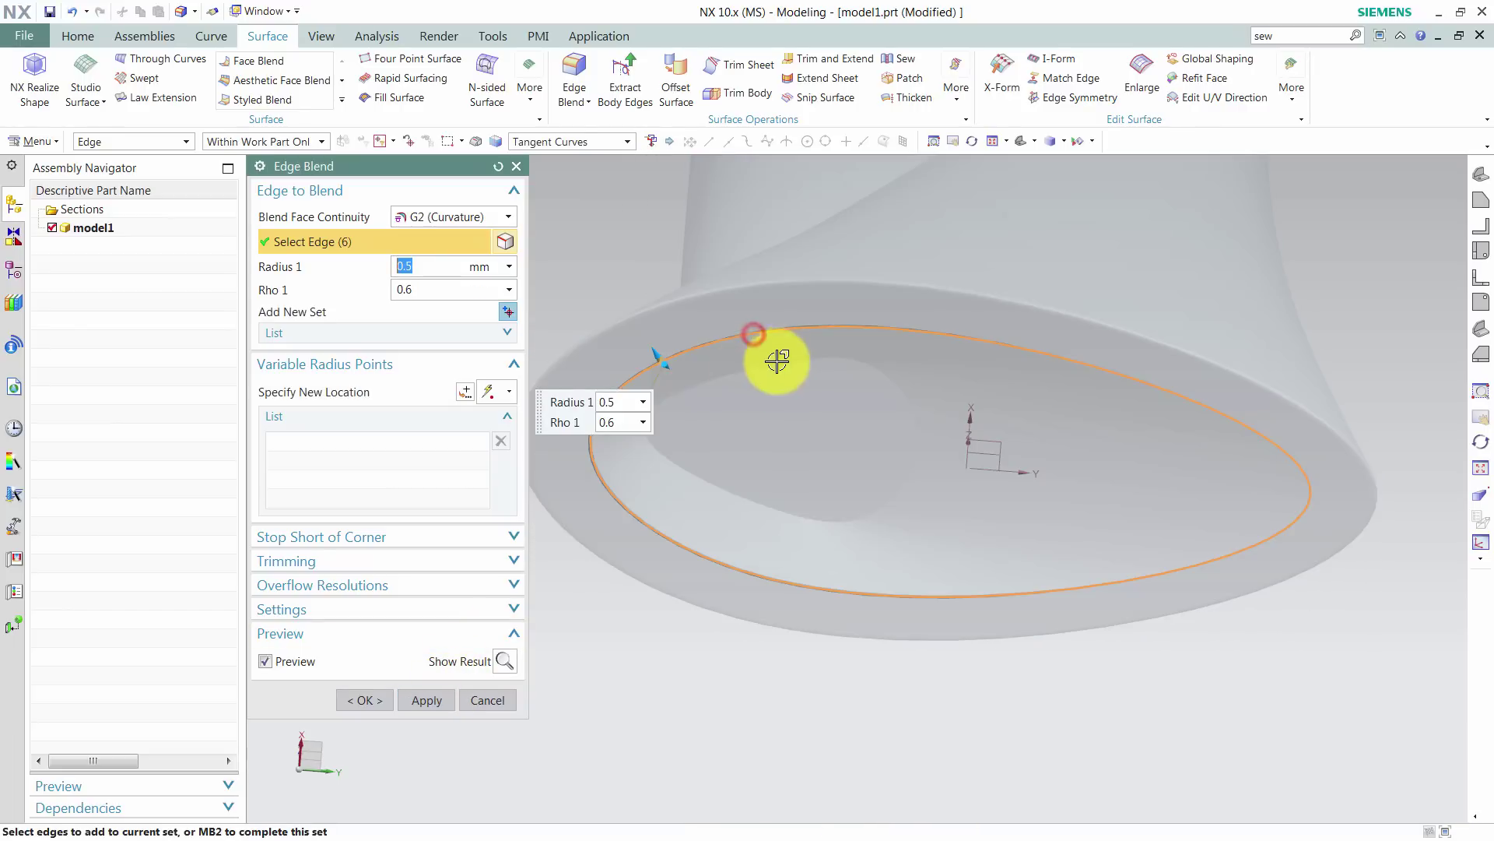
scroll(700, 361, "down", 3)
left_click_drag(635, 358, 648, 361)
left_click(736, 373)
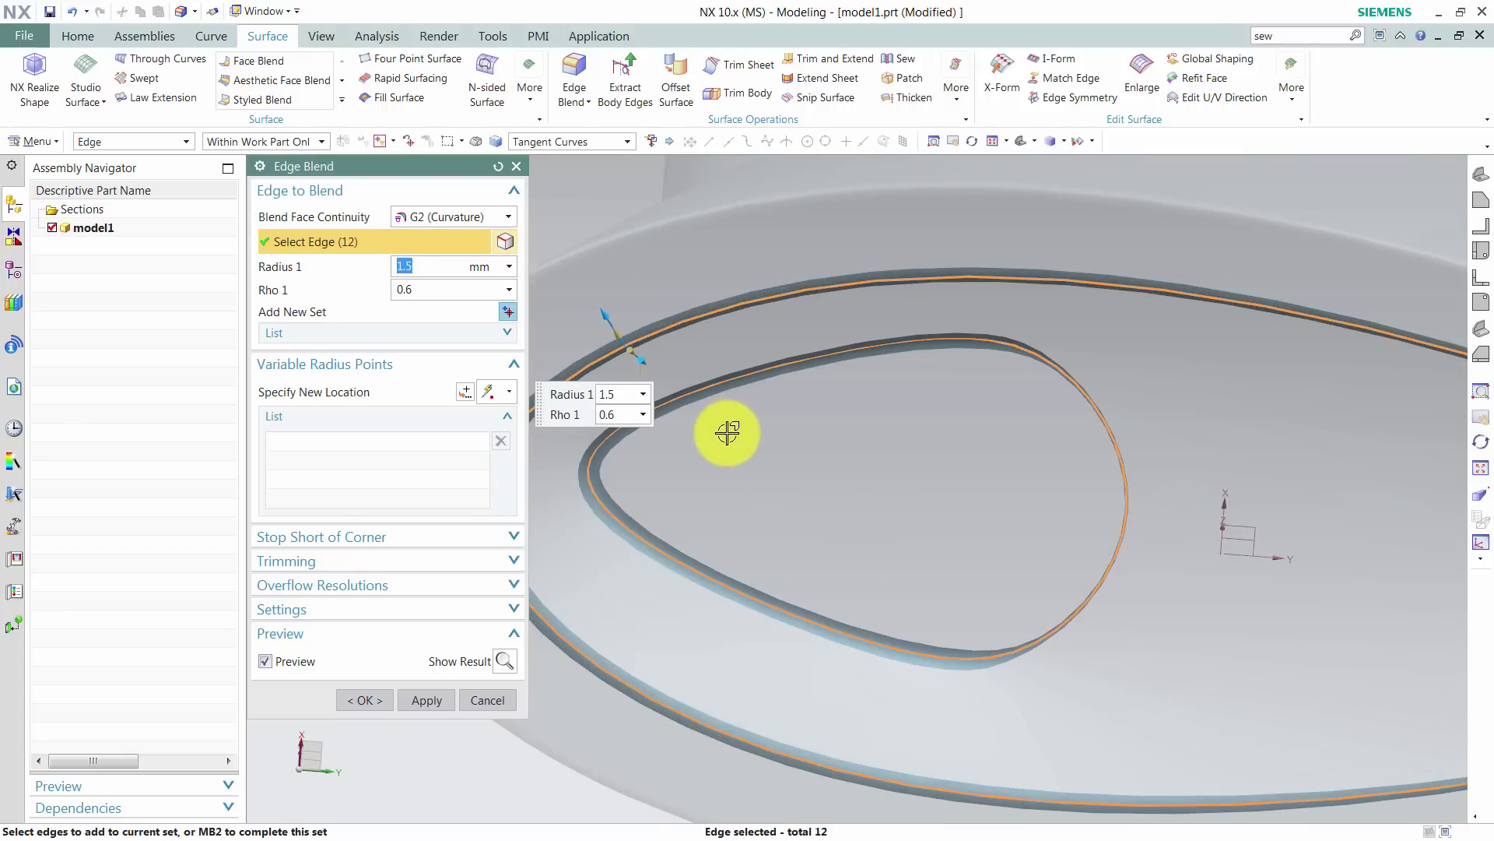
left_click(387, 703)
Blend the sharp diagonal edges on the body's side with a 2.5 mm G2 (Curvature) radius
scroll(703, 537, "up", 5)
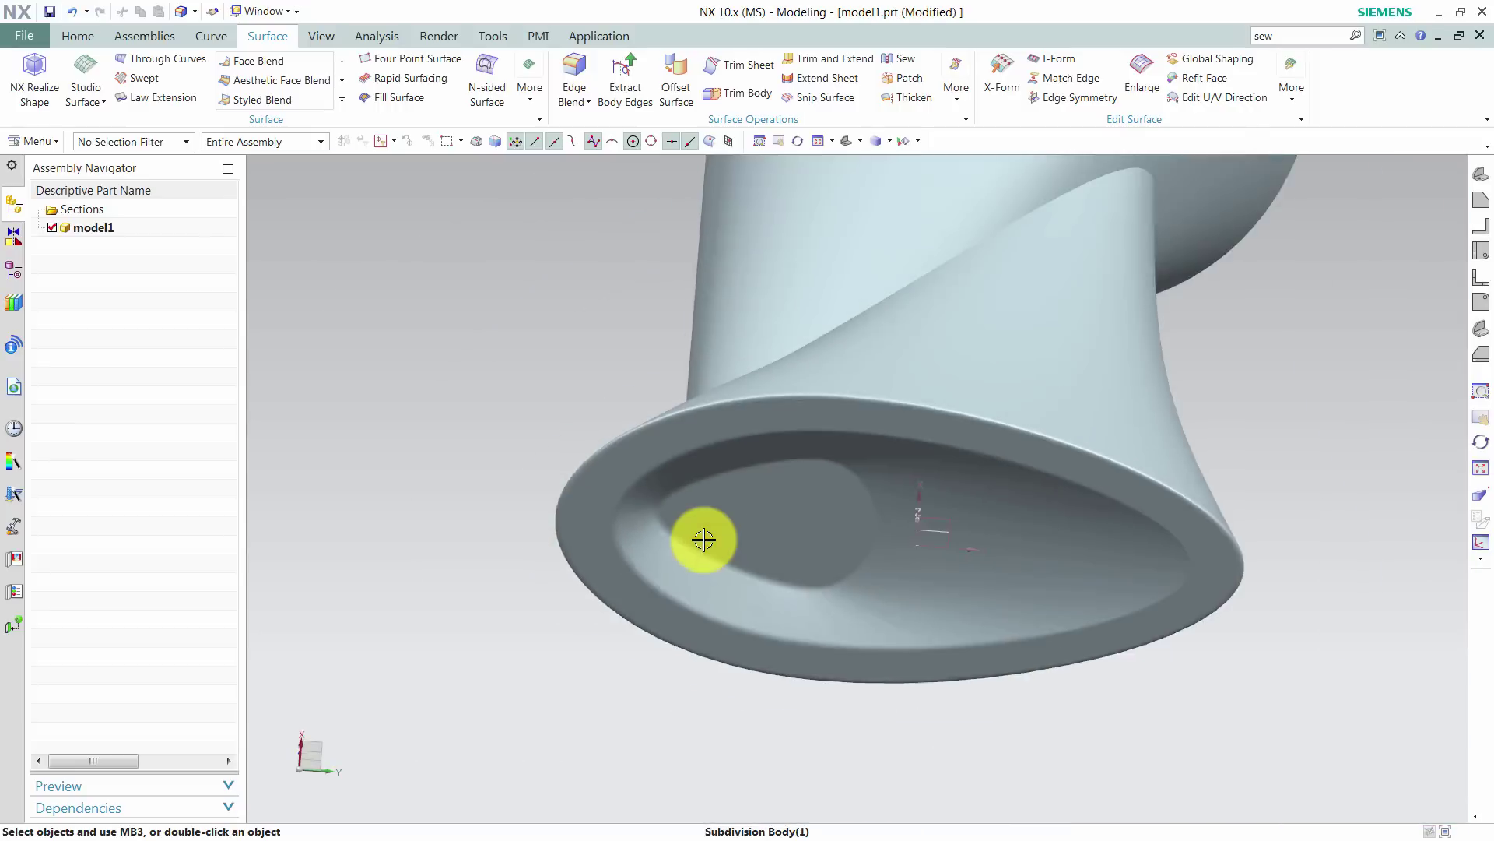
middle_click_drag(1032, 572, 877, 347)
key("b")
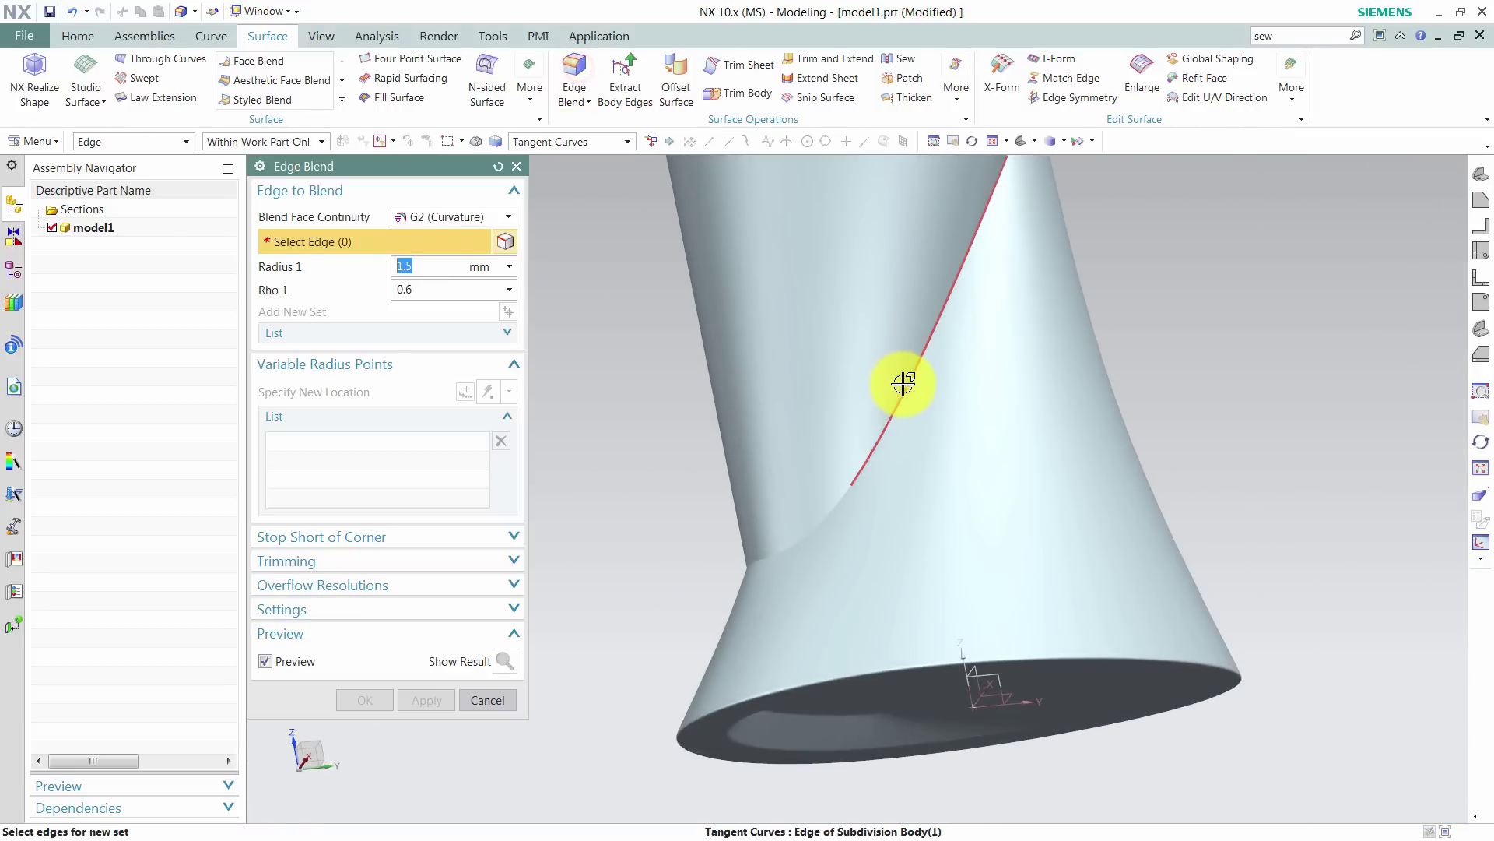
left_click(903, 384)
middle_click_drag(993, 512, 914, 449)
scroll(912, 451, "down", 3)
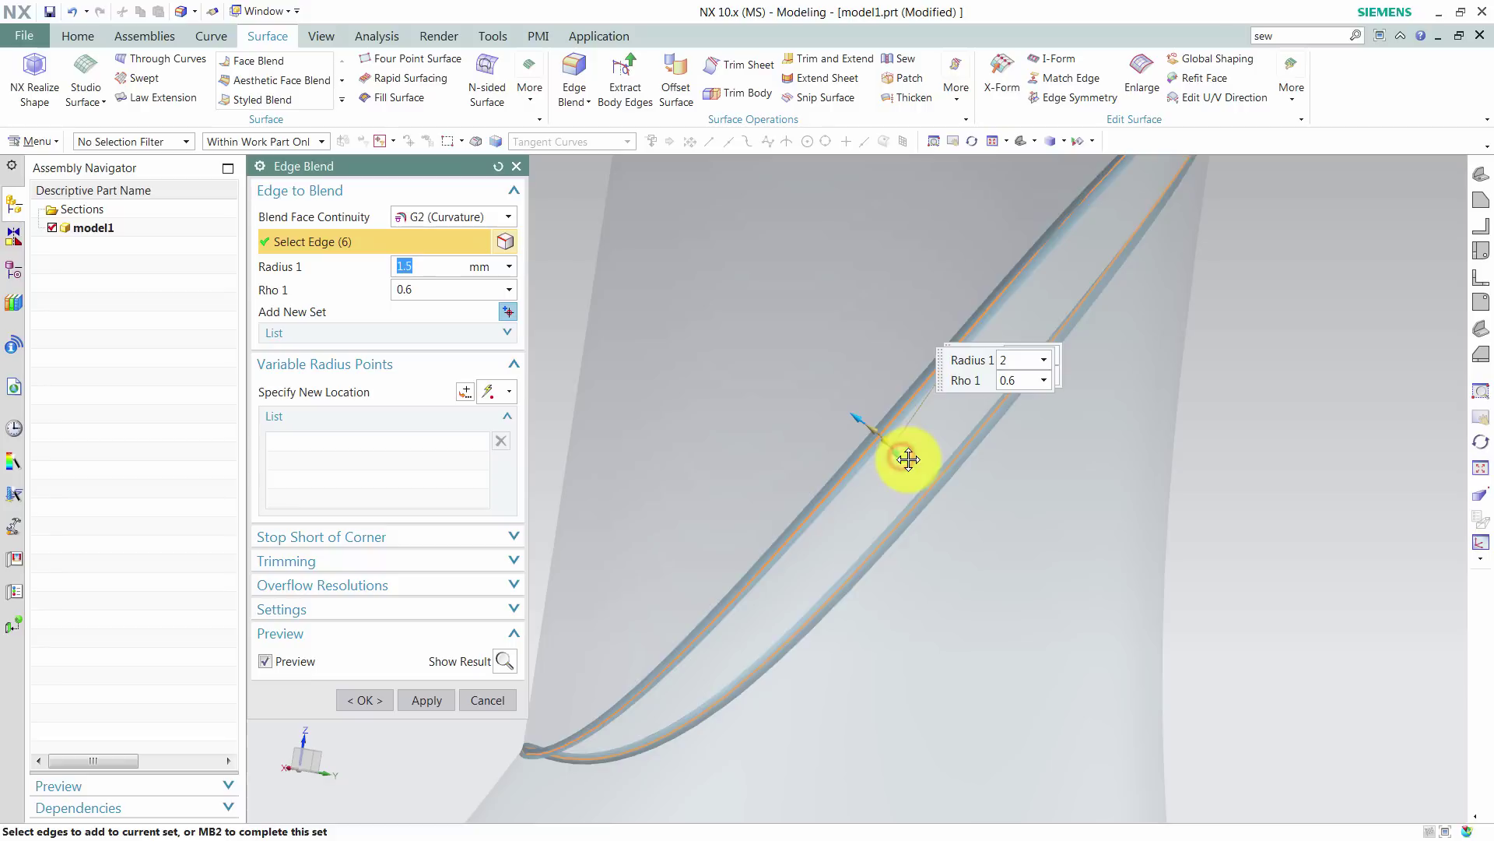
left_click_drag(908, 459, 912, 461)
left_click(350, 699)
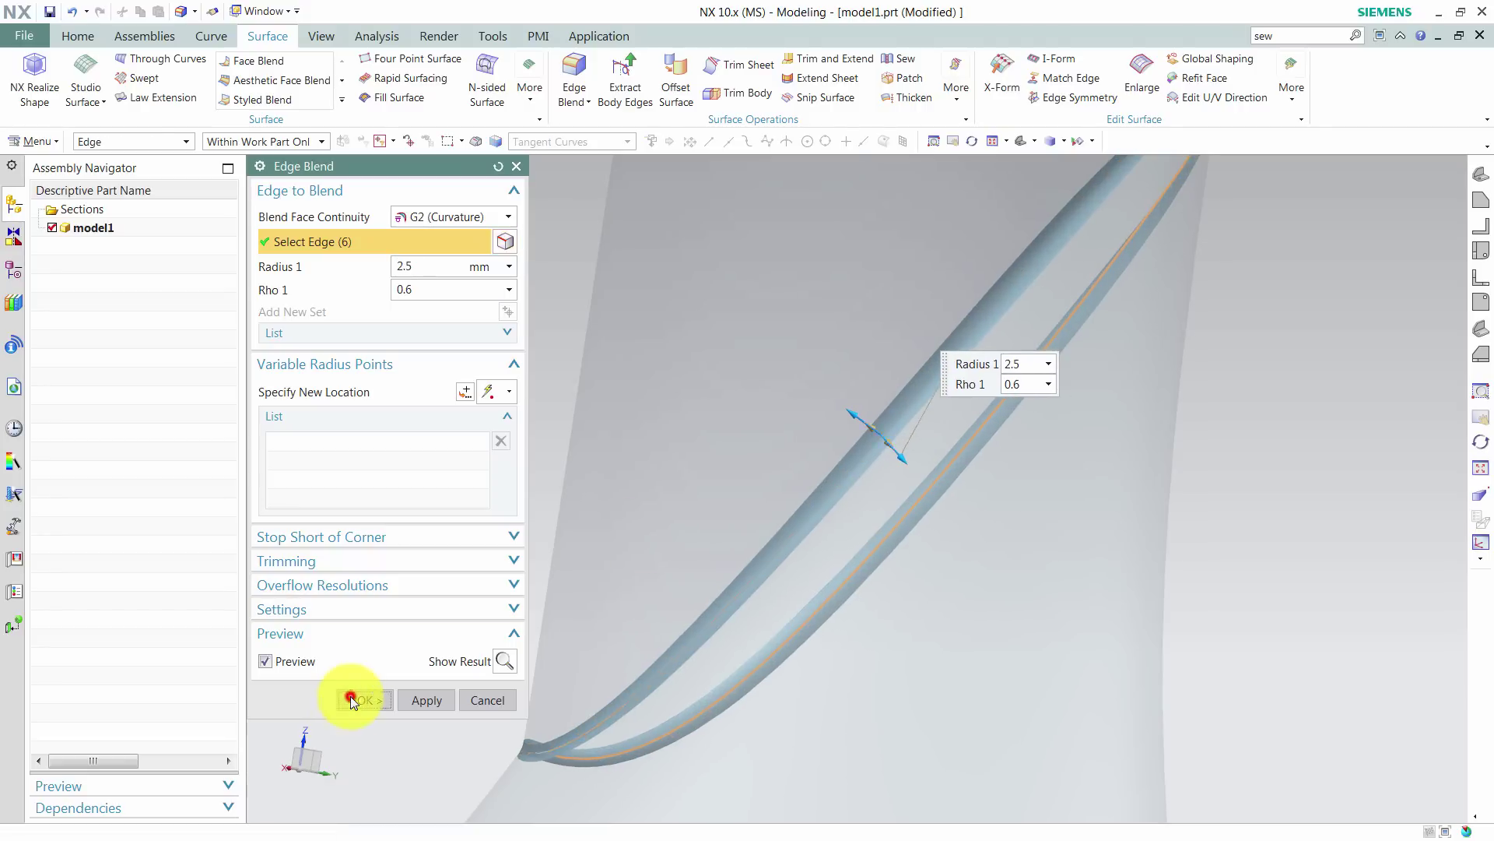
Extrude the edge loop around the body's top face upward 4.5 mm as a separate collar
scroll(1121, 560, "up", 6)
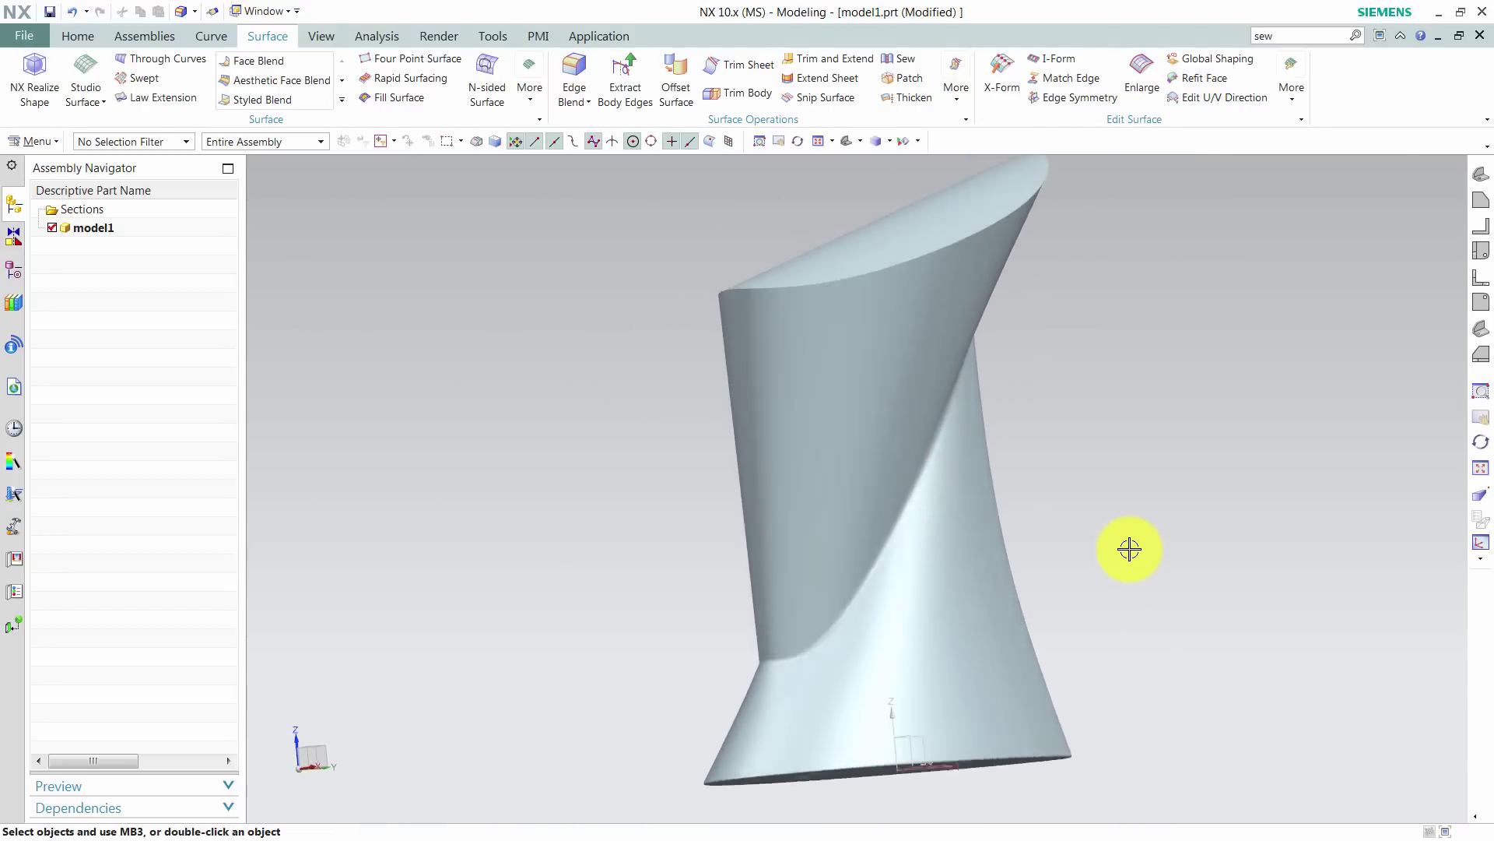
middle_click_drag(1129, 549, 1081, 394)
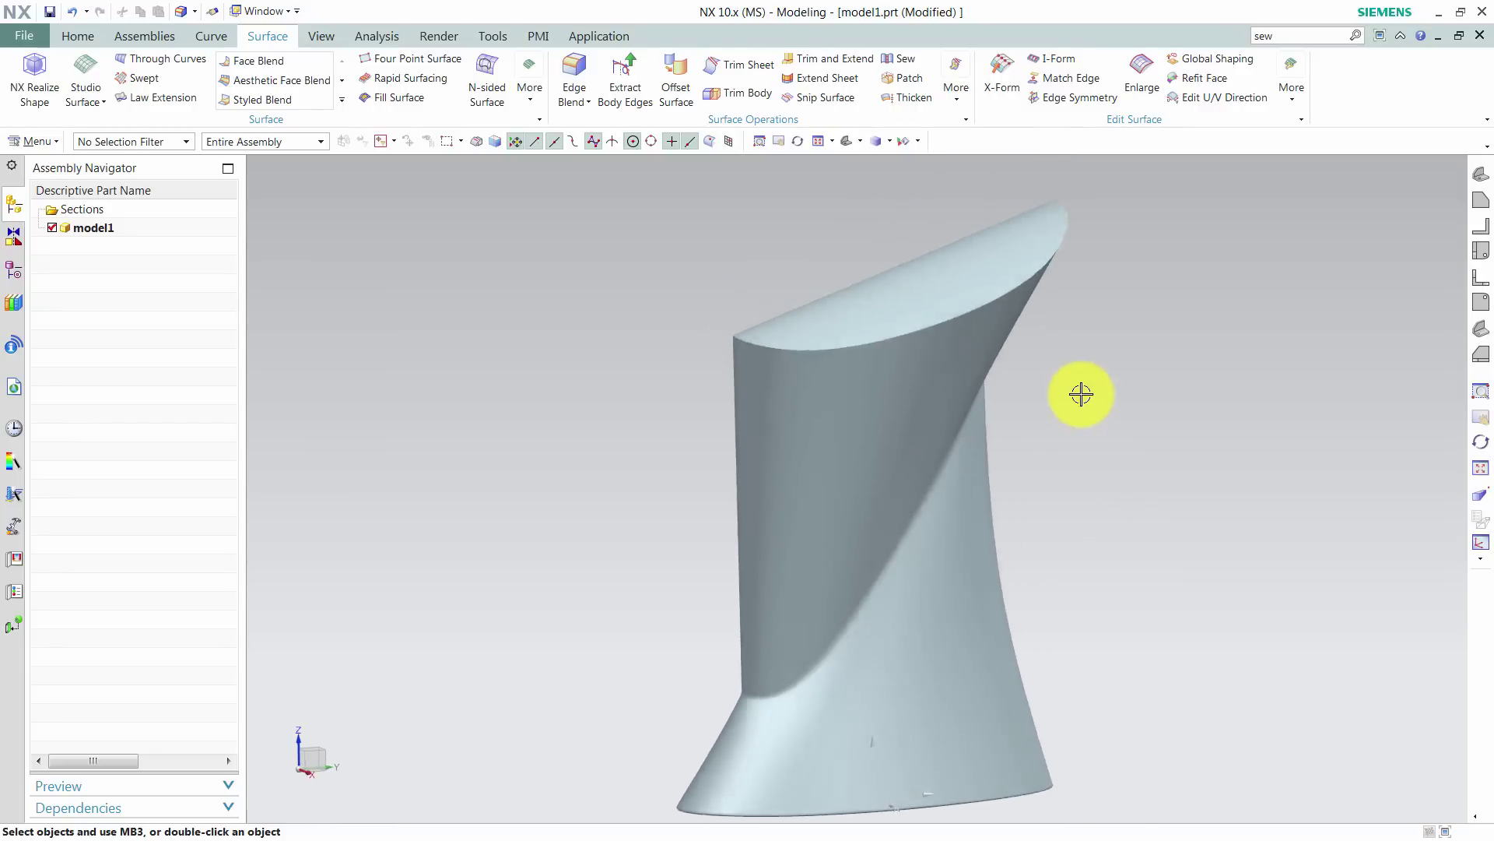
scroll(1081, 395, "down", 3)
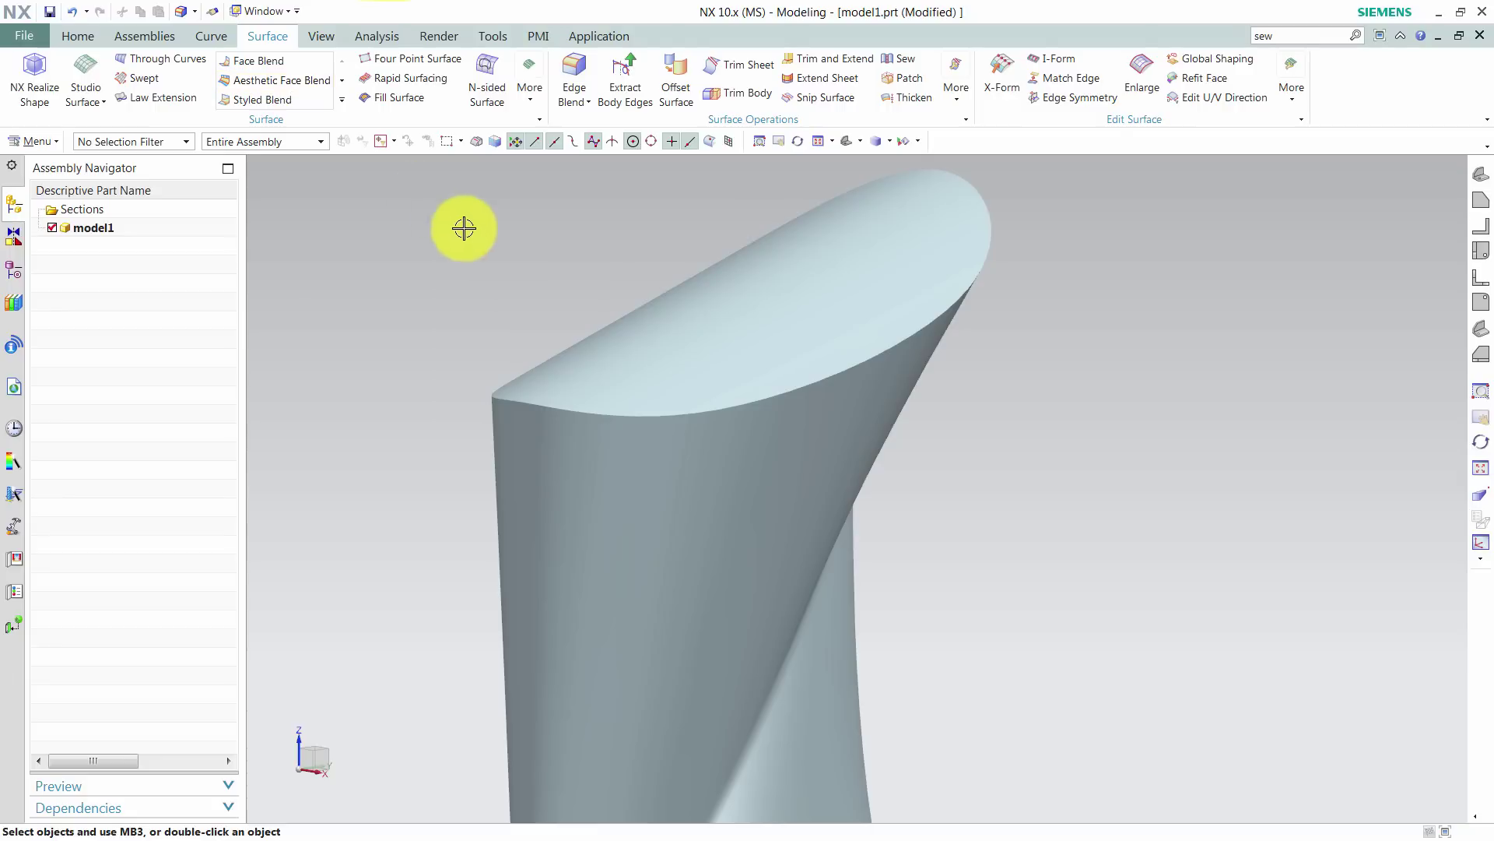
left_click(77, 35)
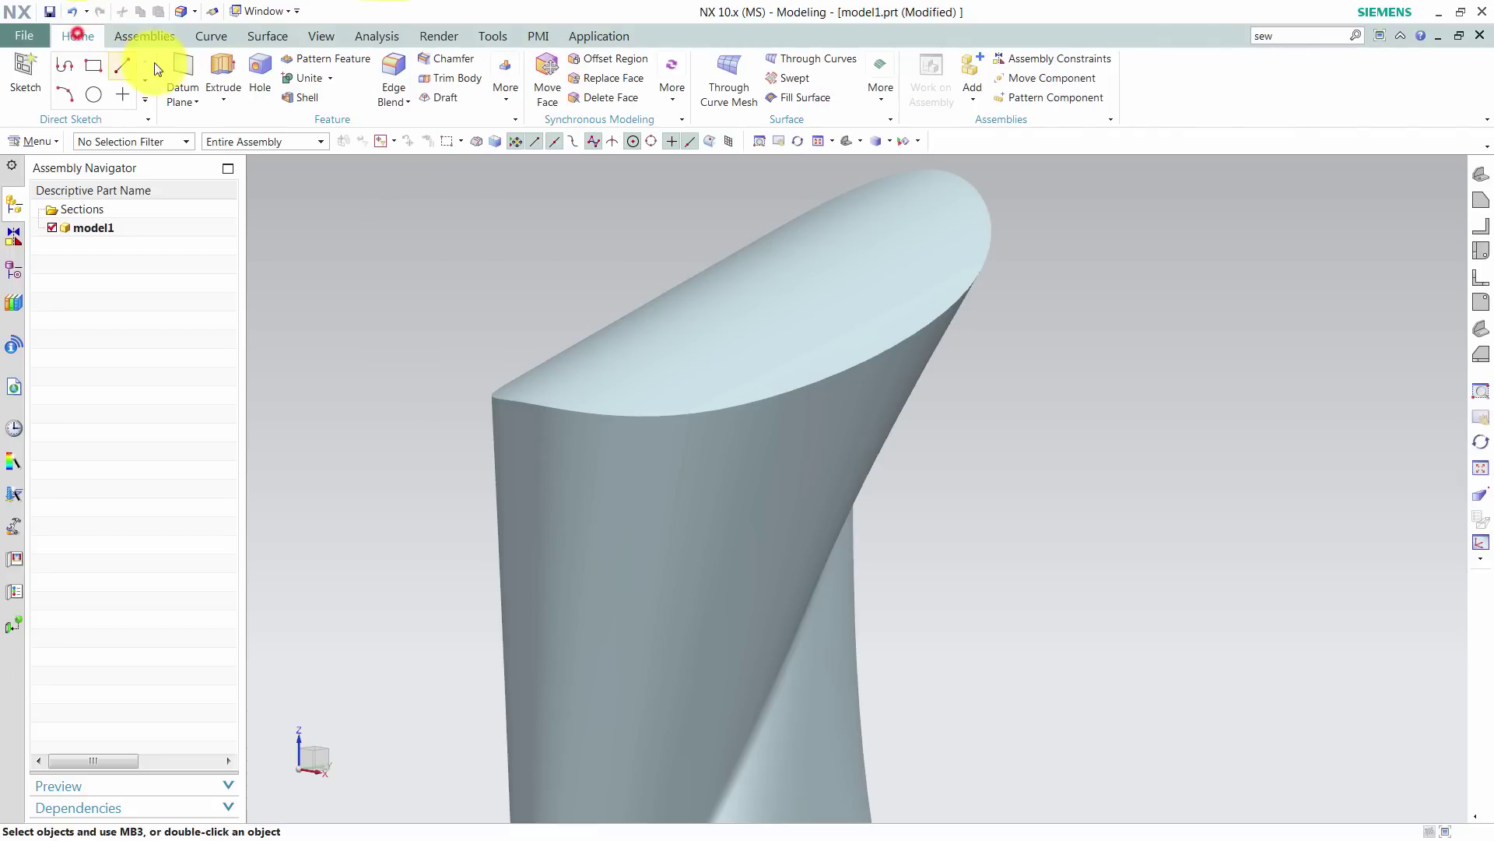
left_click(224, 74)
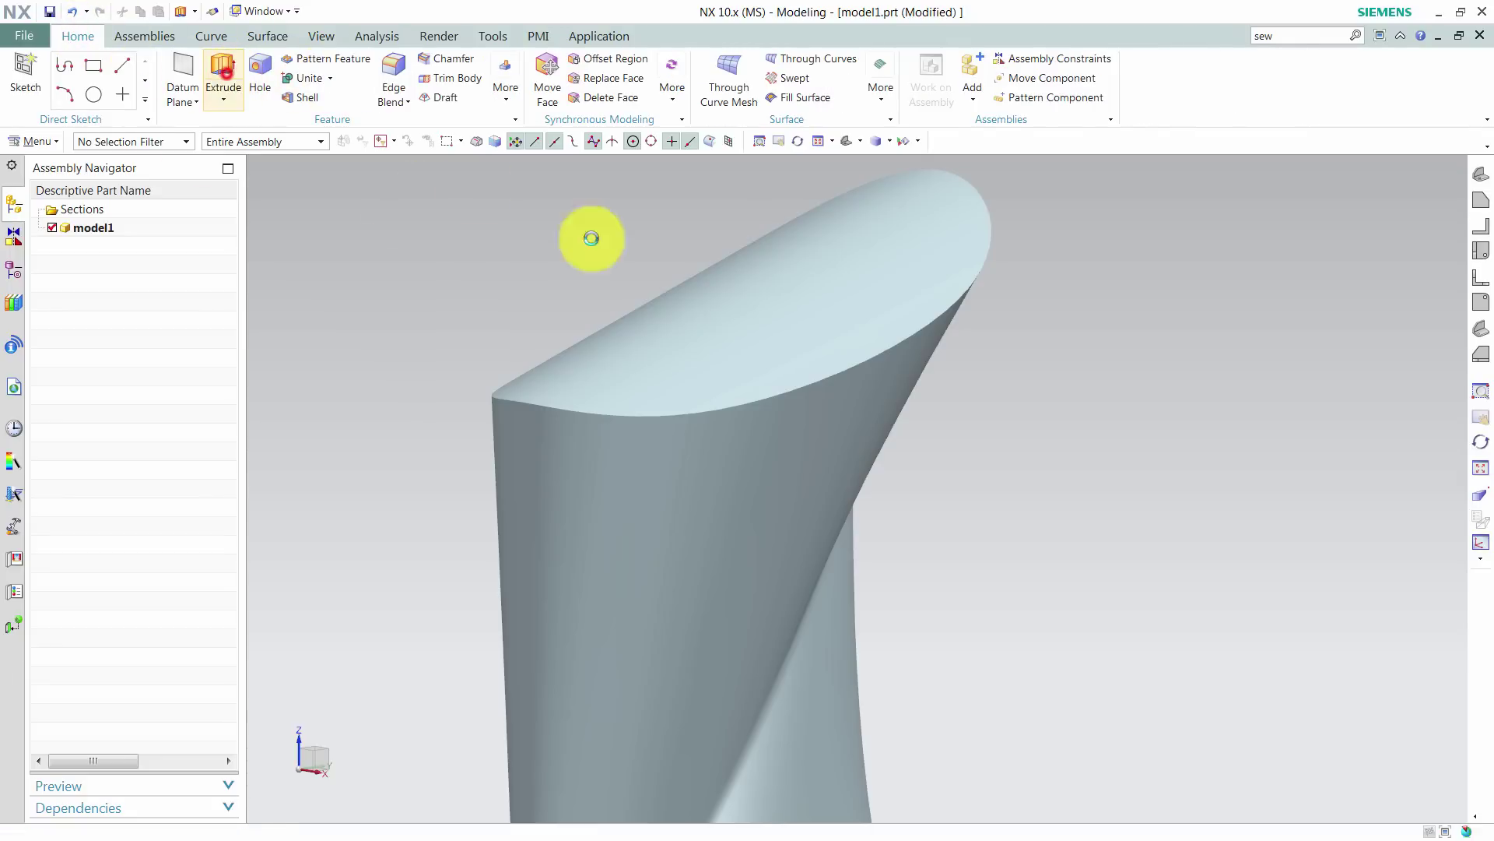
left_click(779, 387)
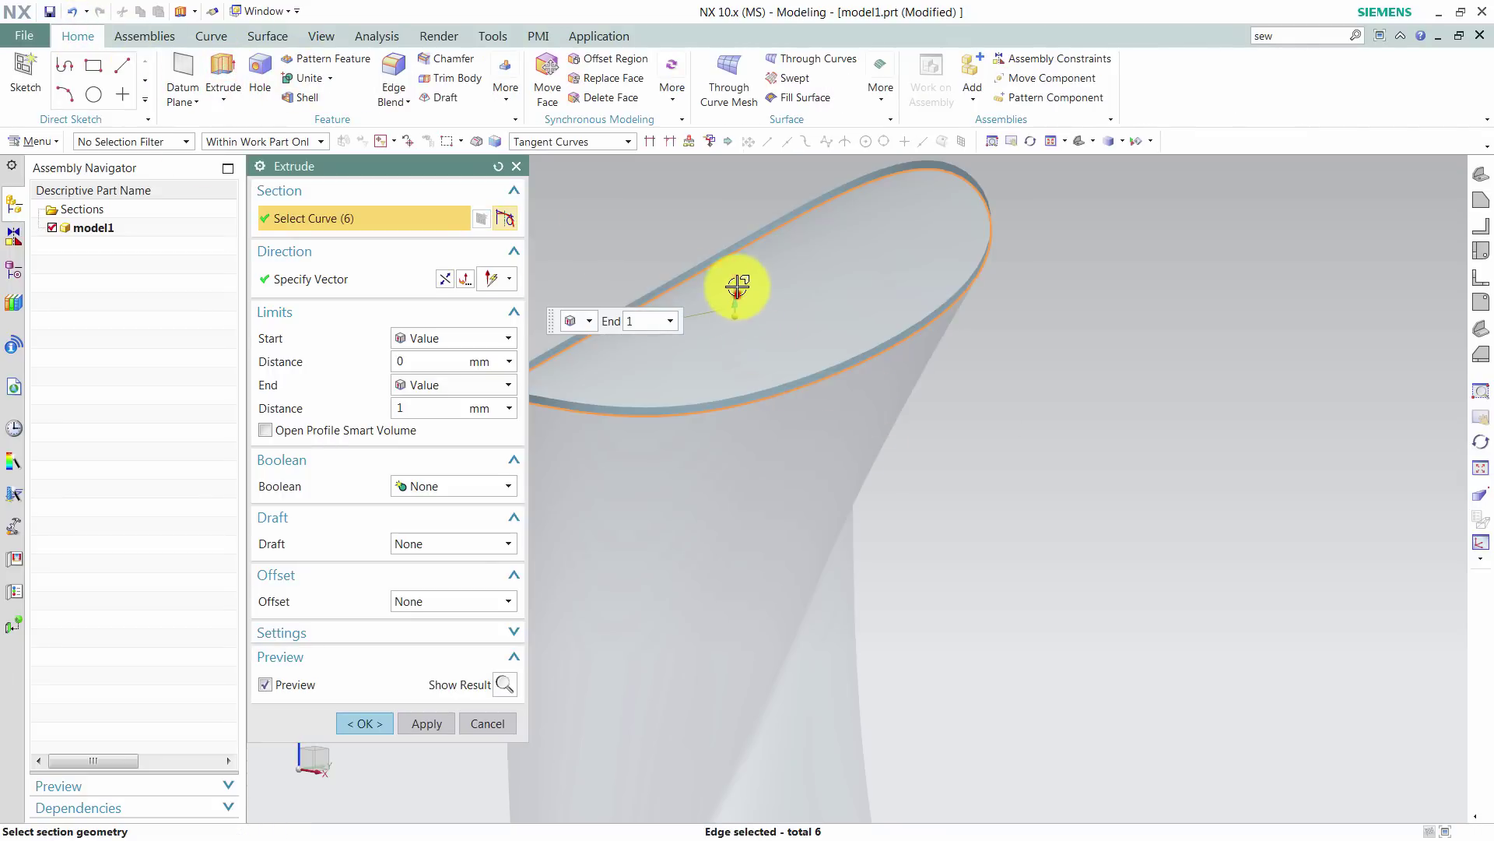
left_click_drag(737, 286, 737, 267)
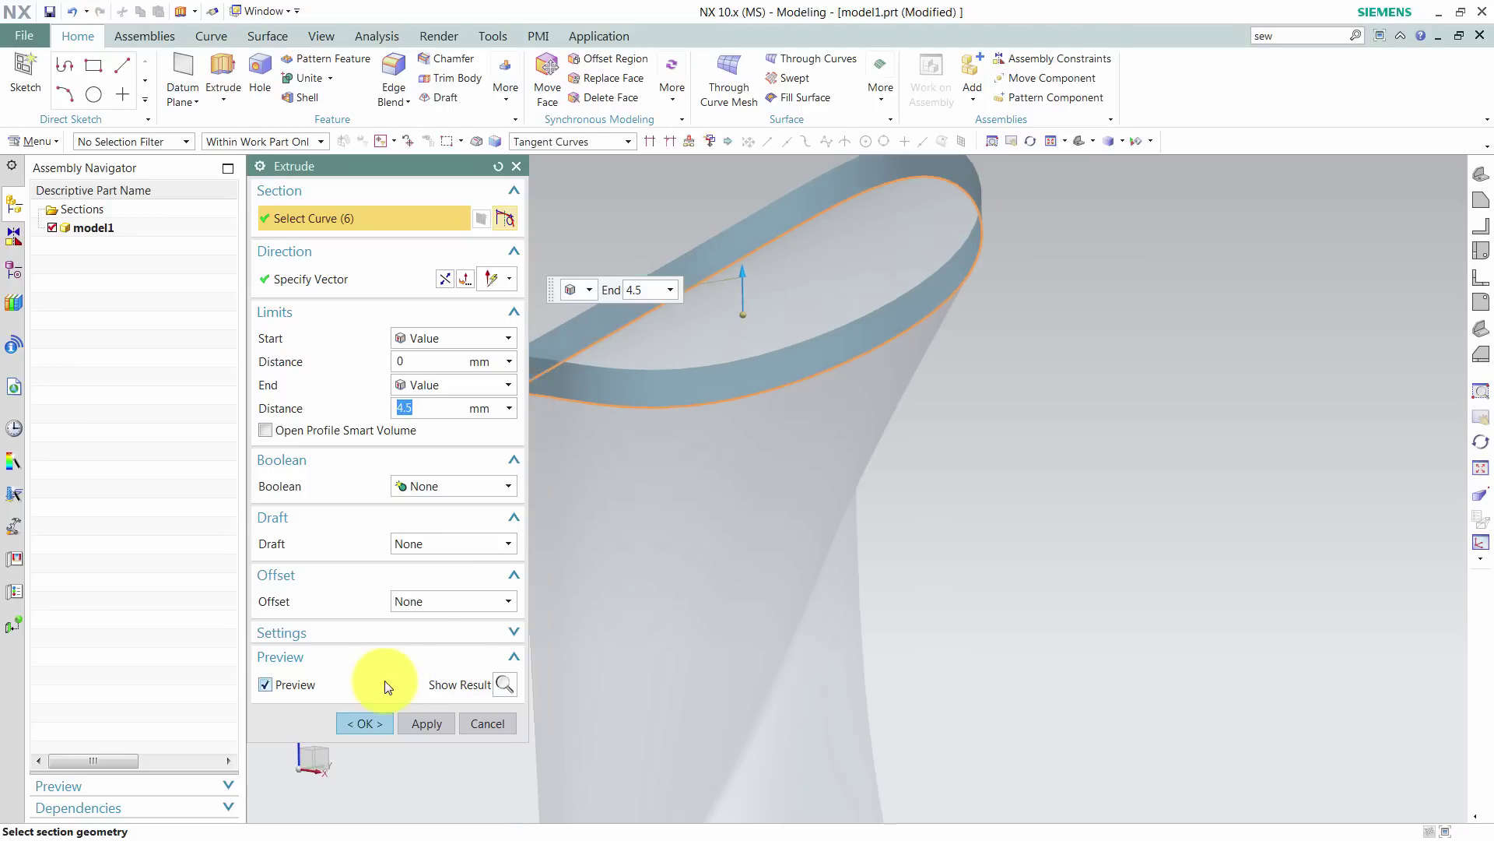
key("Home")
left_click(351, 724)
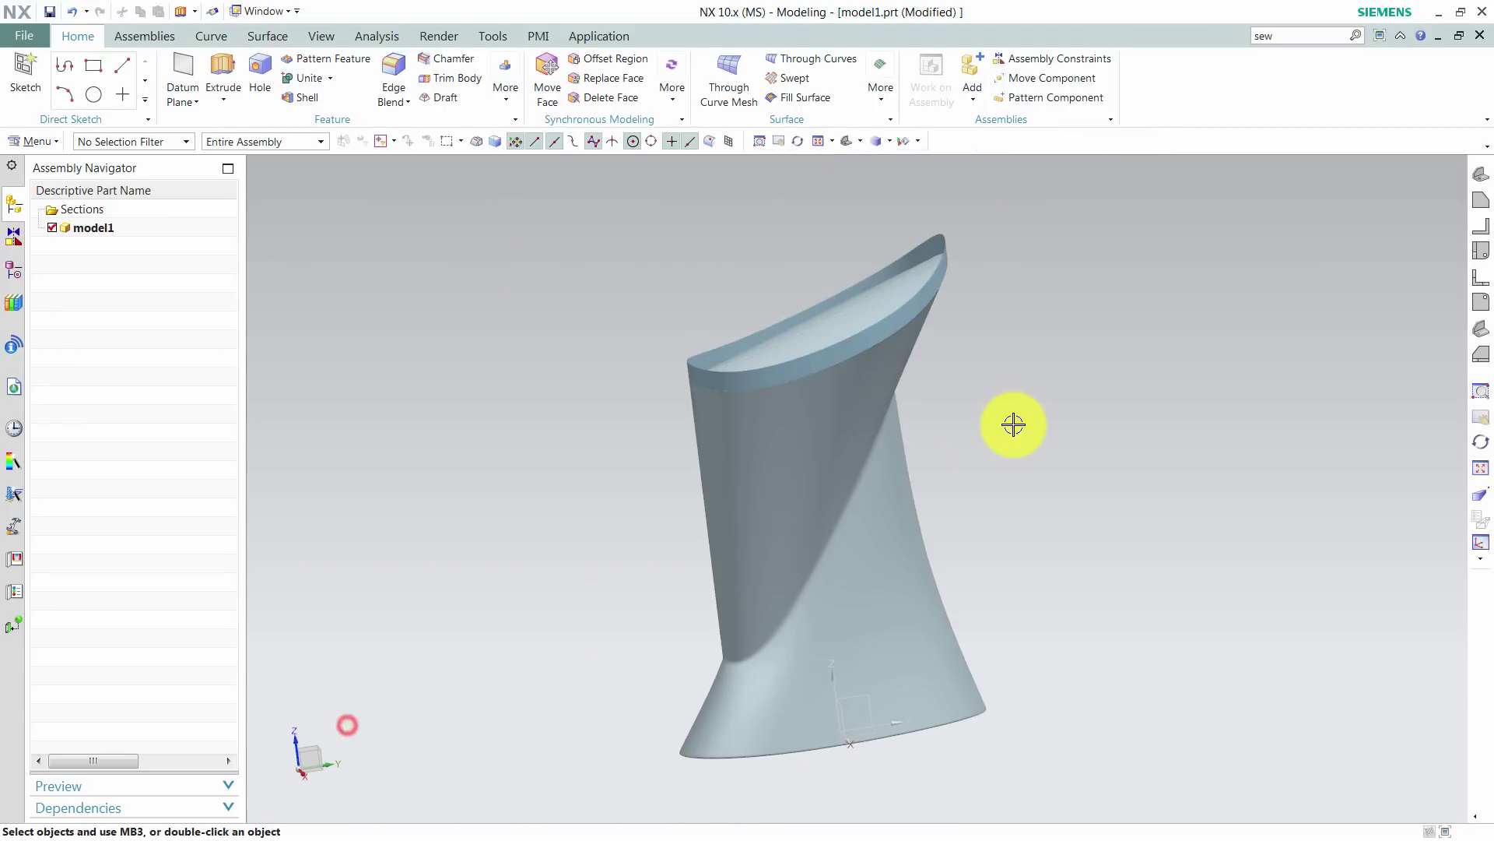
Draw an associative line across the collar's upper rim, from the edge point at its low end to the one at its high end
middle_click_drag(1010, 423, 517, 242)
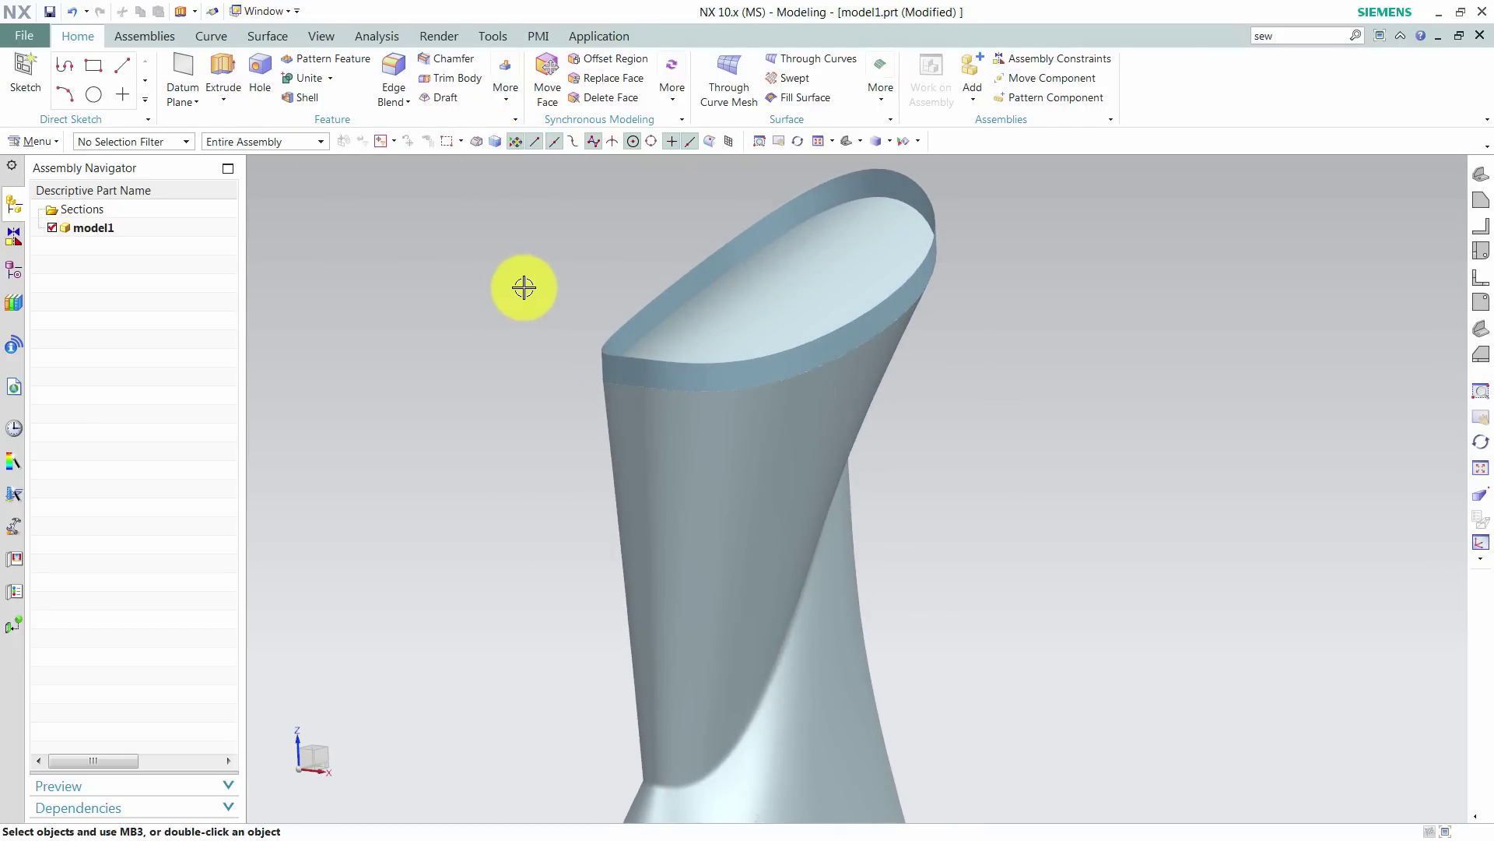
left_click(211, 36)
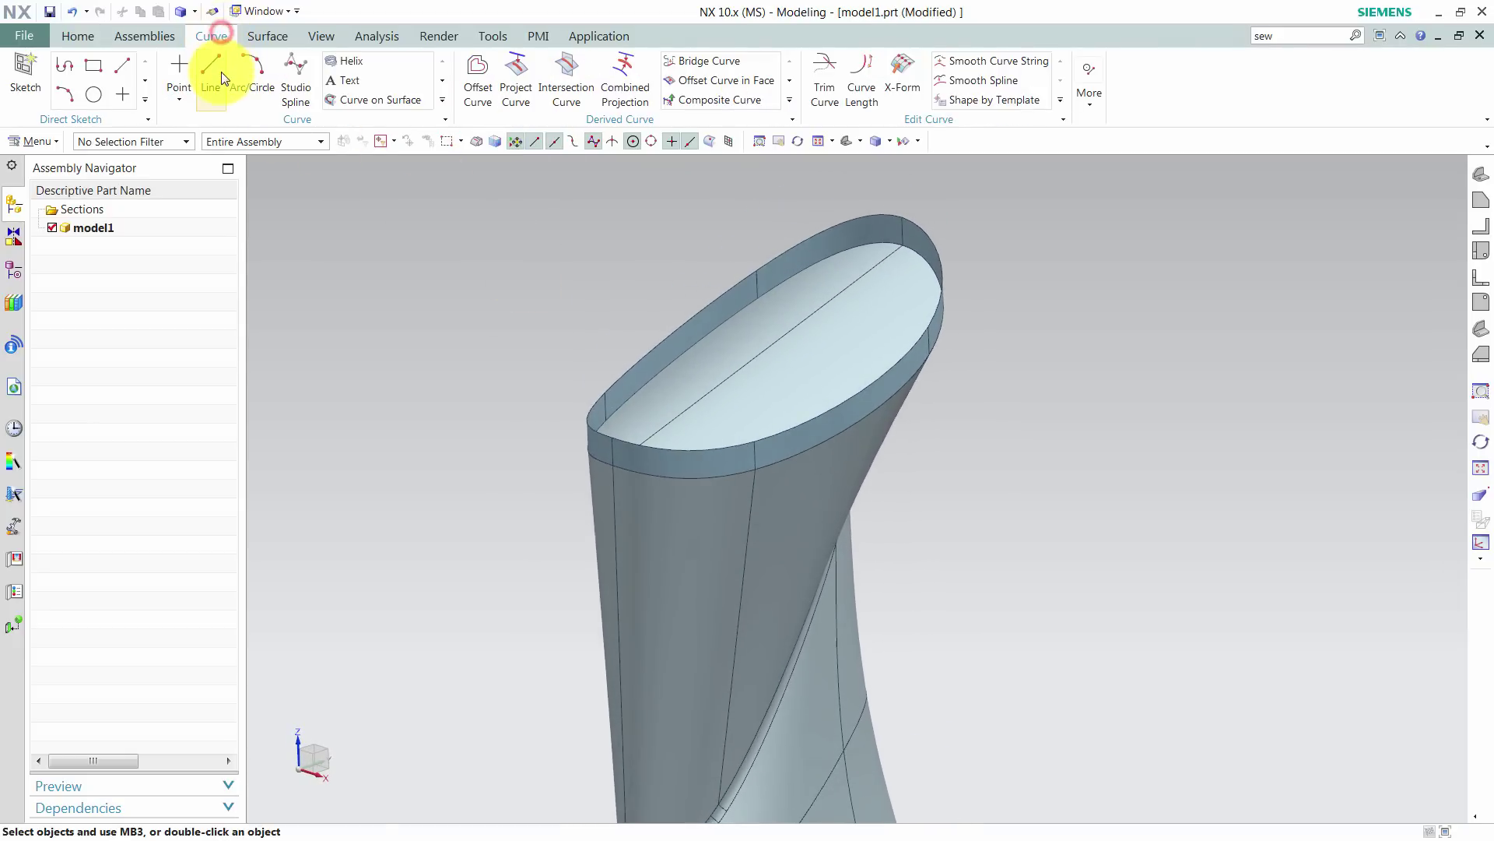
left_click(216, 72)
left_click(612, 438)
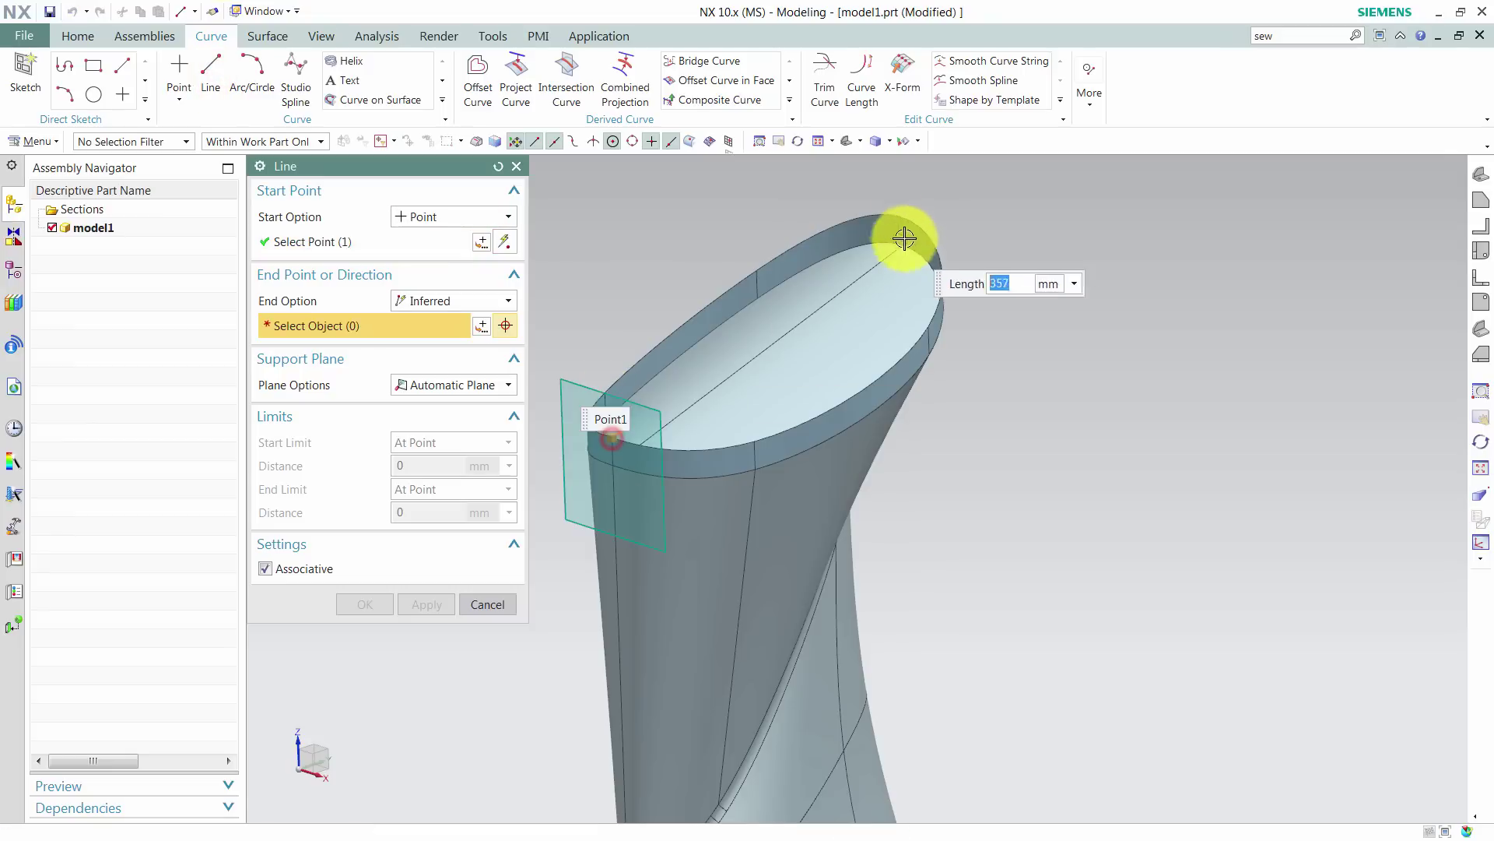
left_click(903, 223)
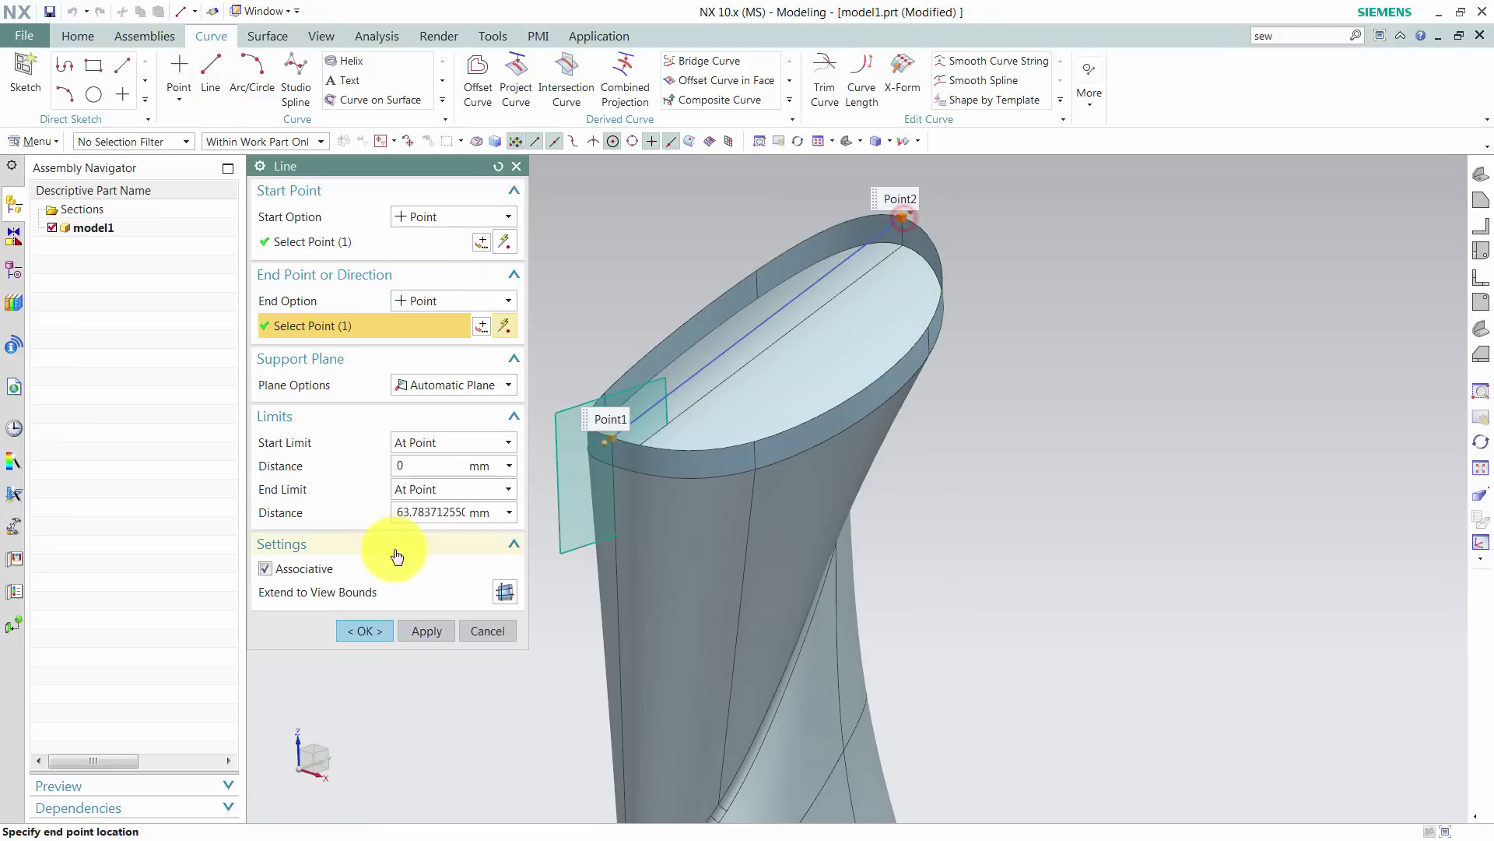
left_click(382, 629)
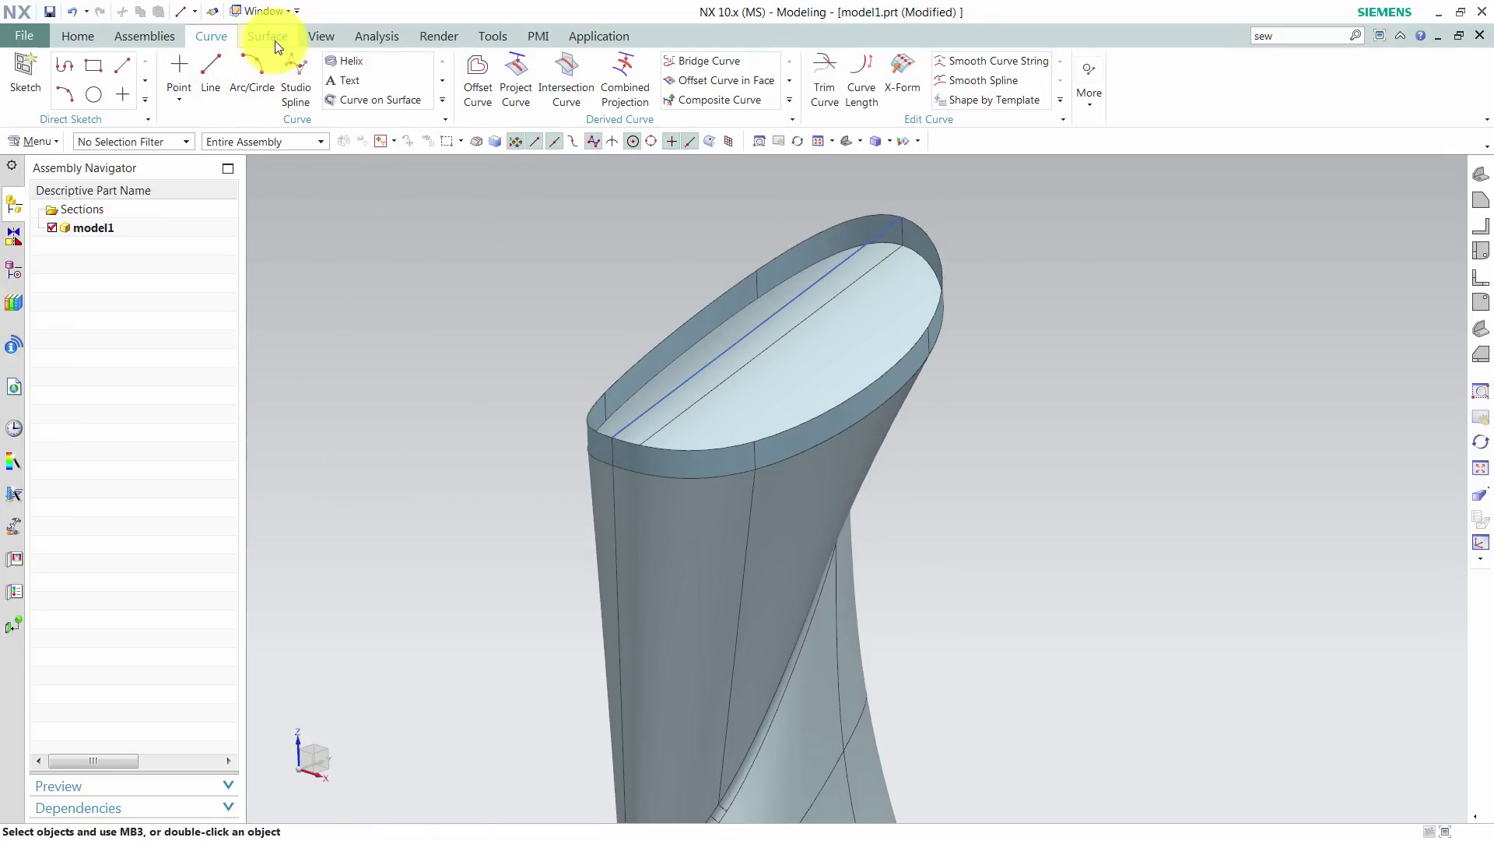
Set up a Fill Surface with G0 (Position) default edge continuity, bounded by the six edges of the collar's upper rim
left_click(276, 43)
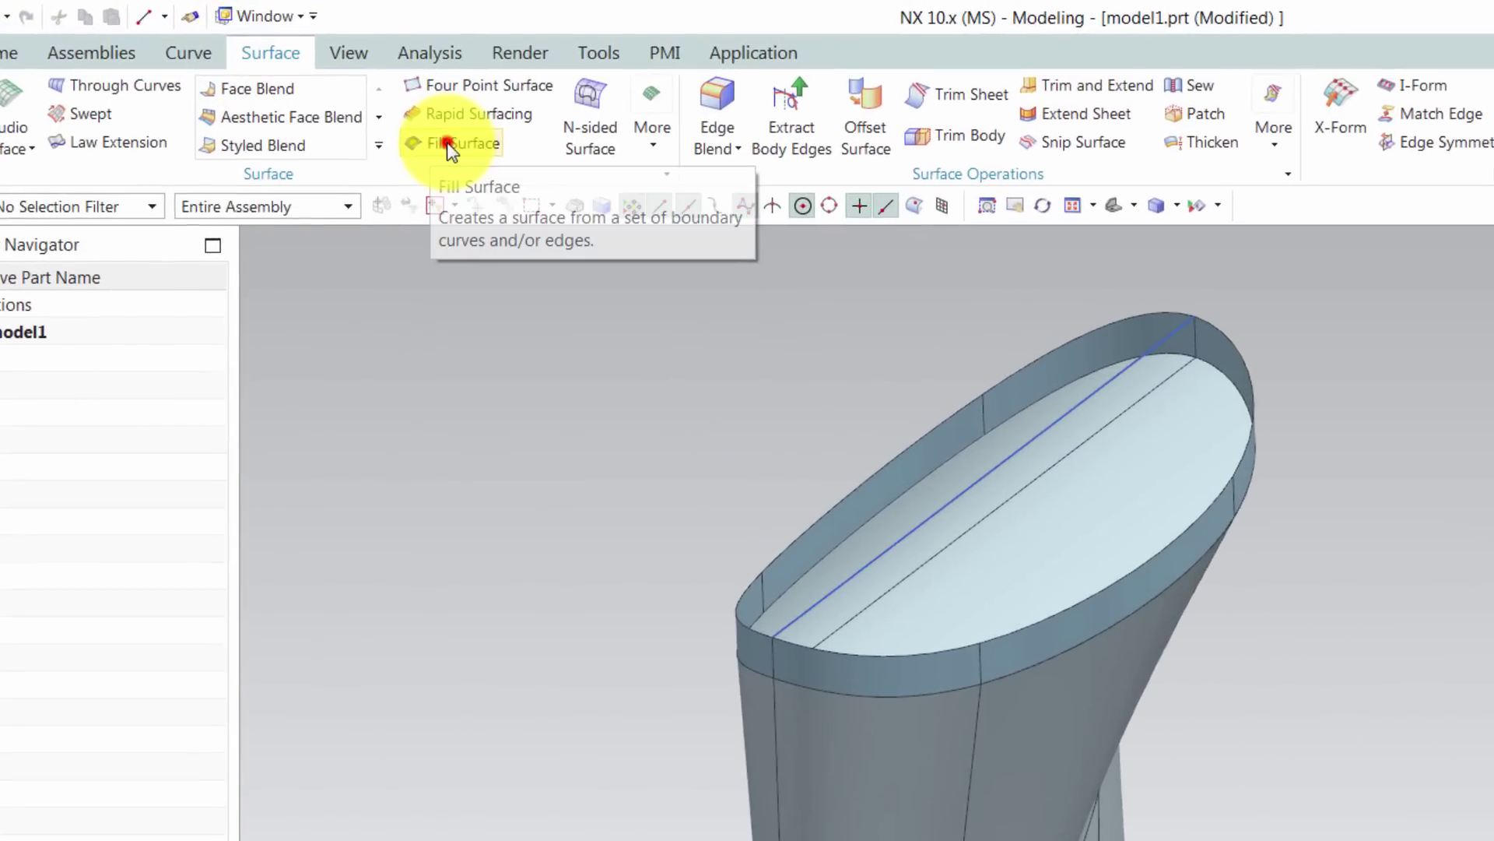
left_click(450, 147)
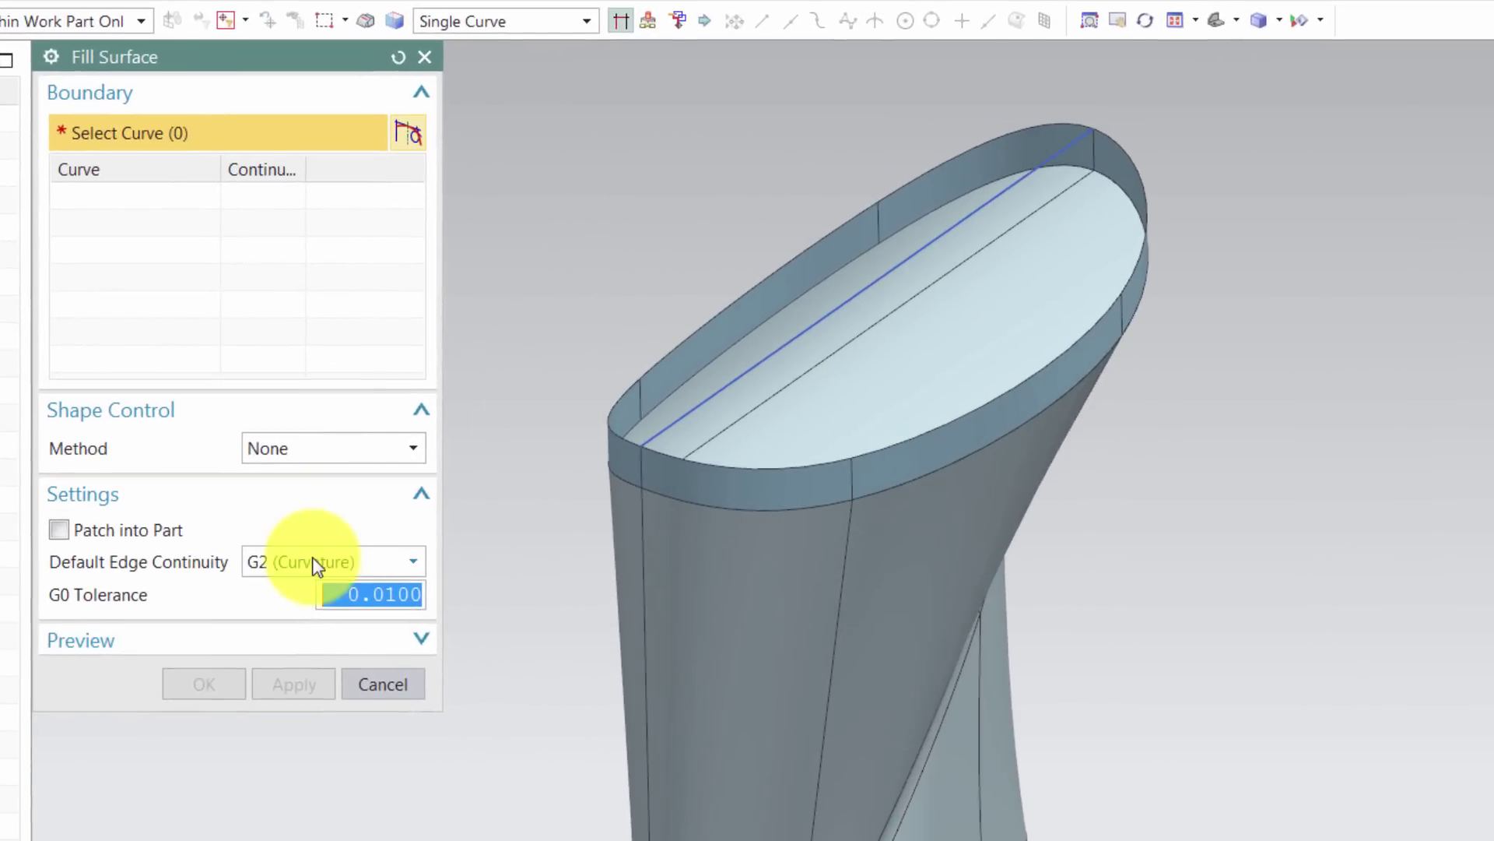
left_click(314, 564)
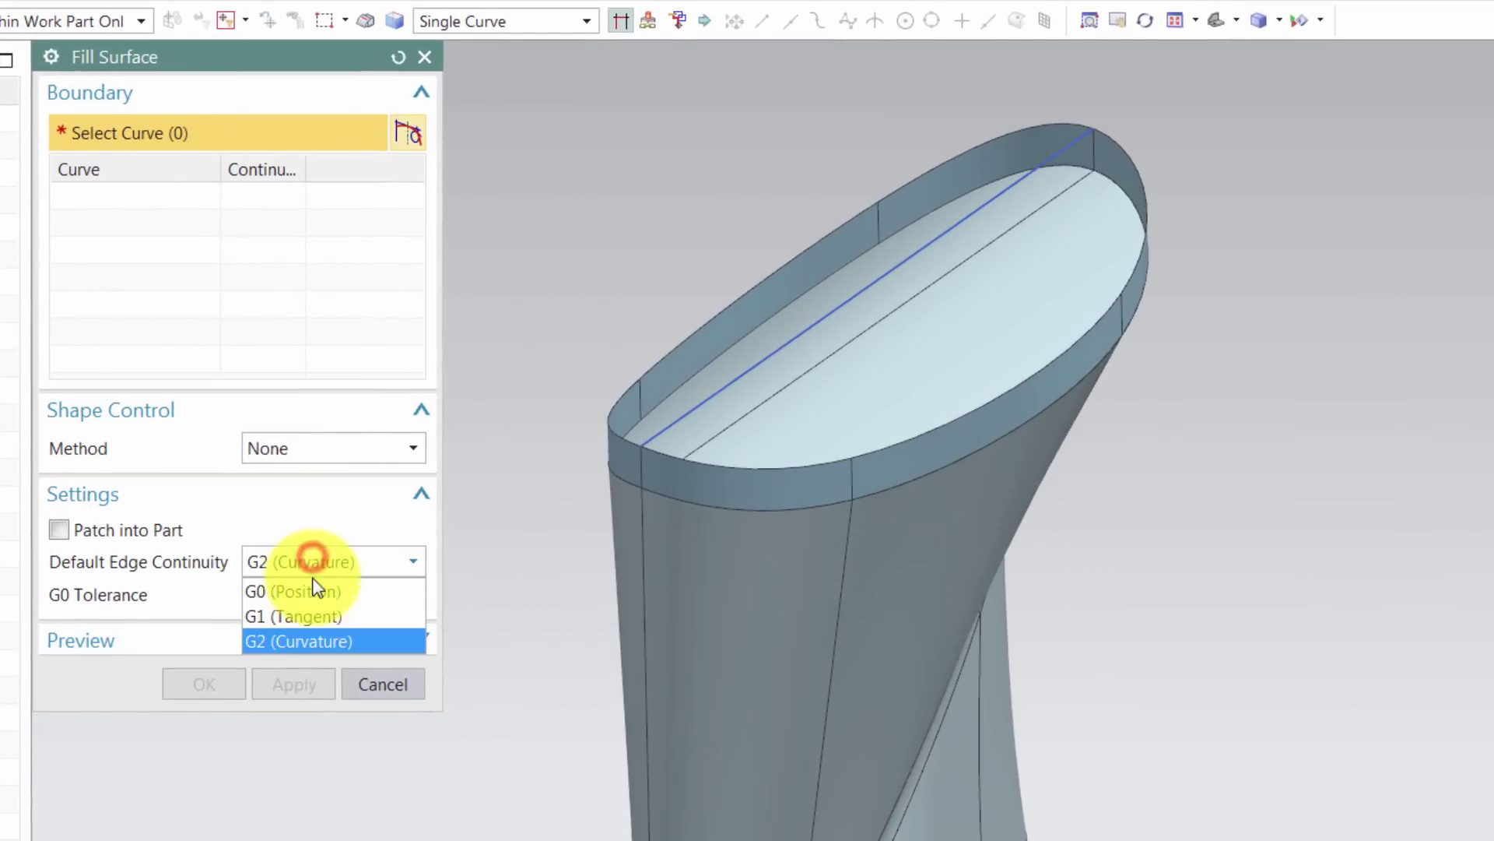
left_click(315, 594)
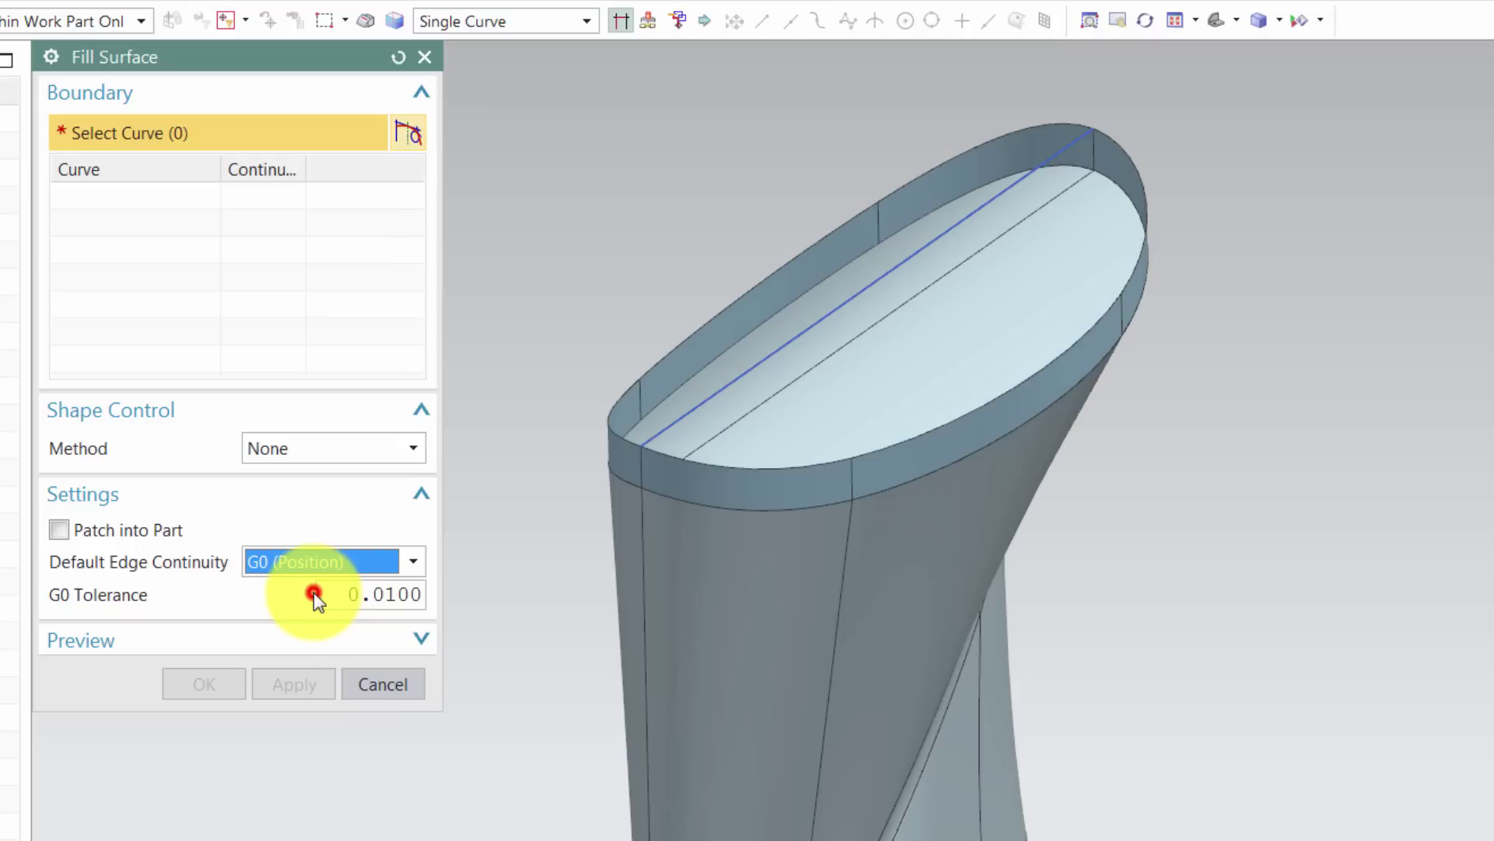
left_click(958, 428)
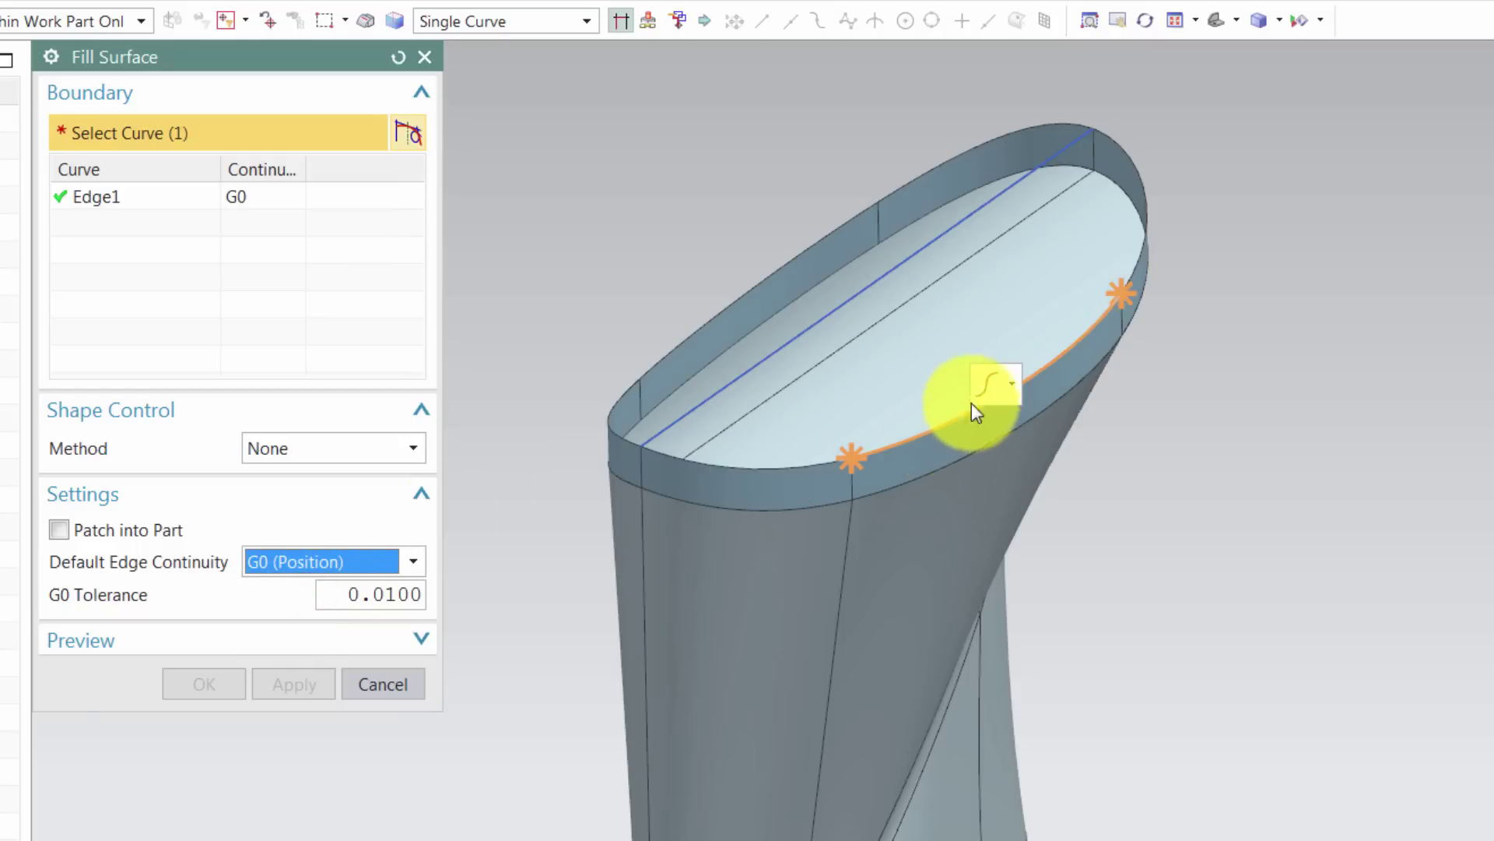
left_click(992, 385)
left_click(1024, 464)
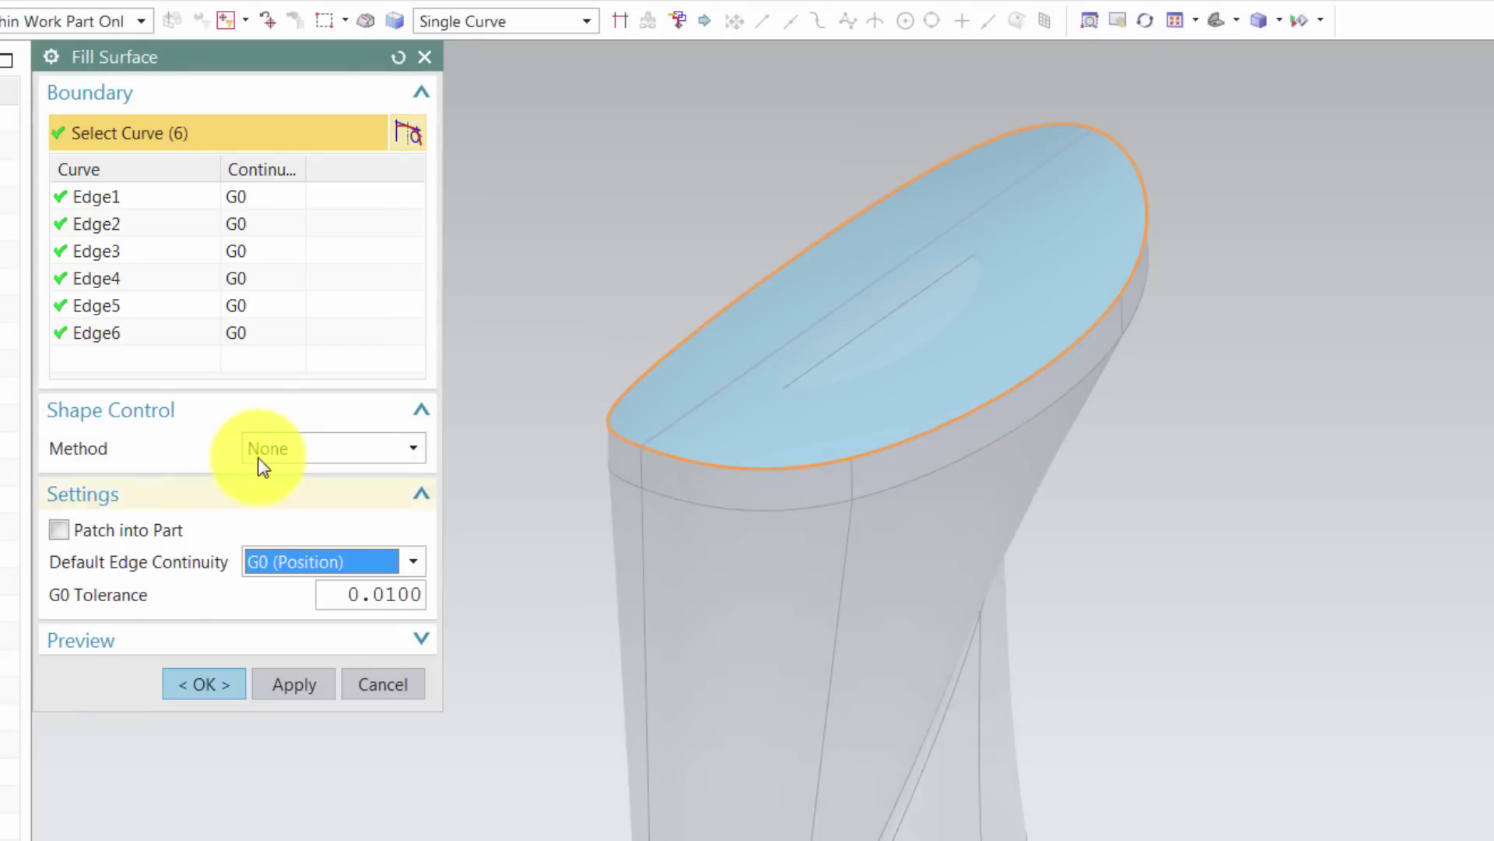
Create the fill surface with the Fit to Curves method through the line across the rim, and hide the extruded collar
left_click(280, 448)
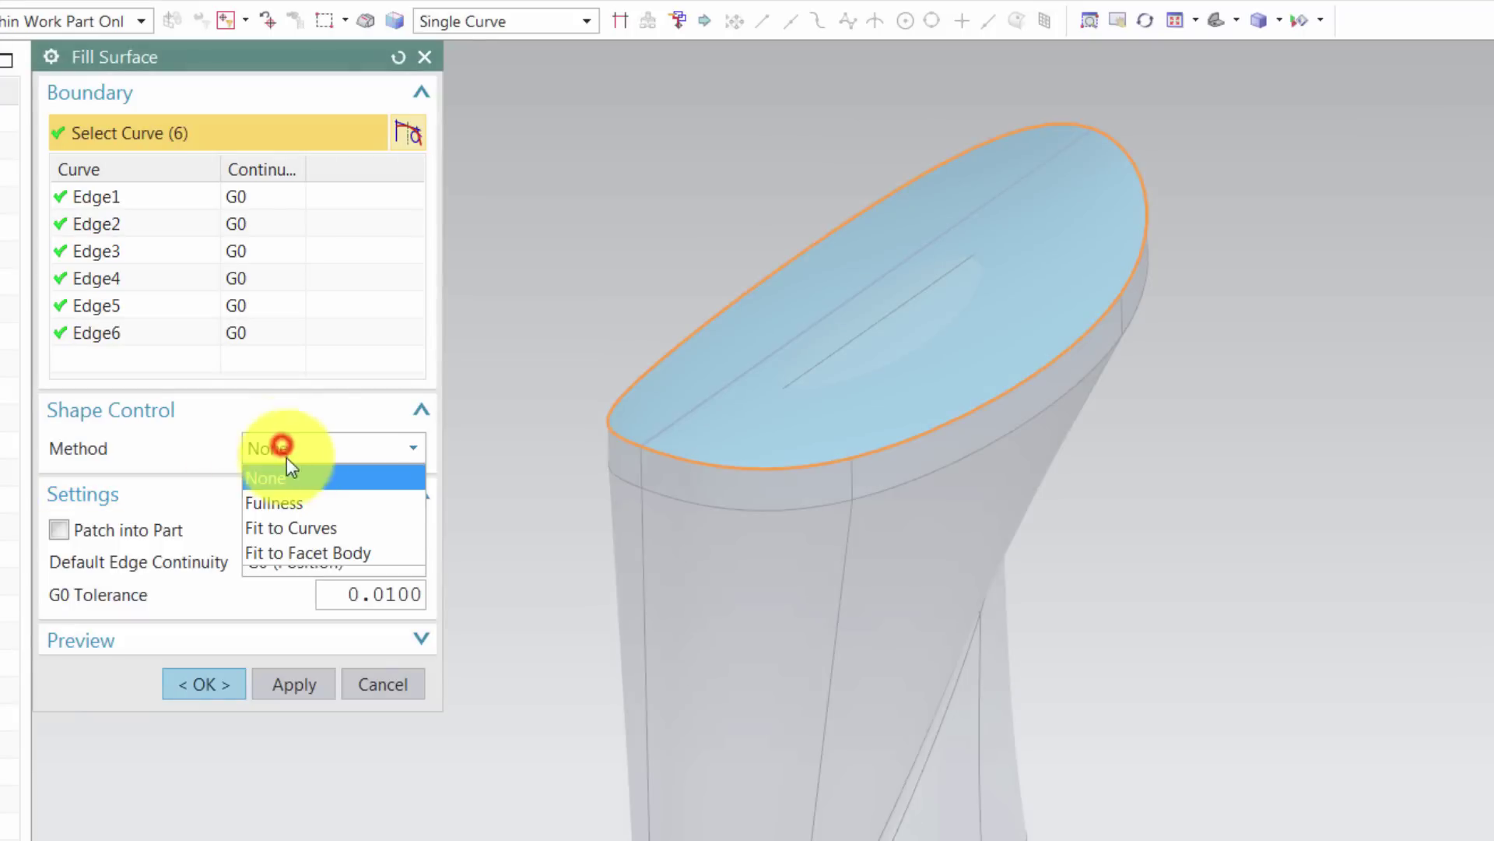
left_click(302, 528)
left_click(836, 311)
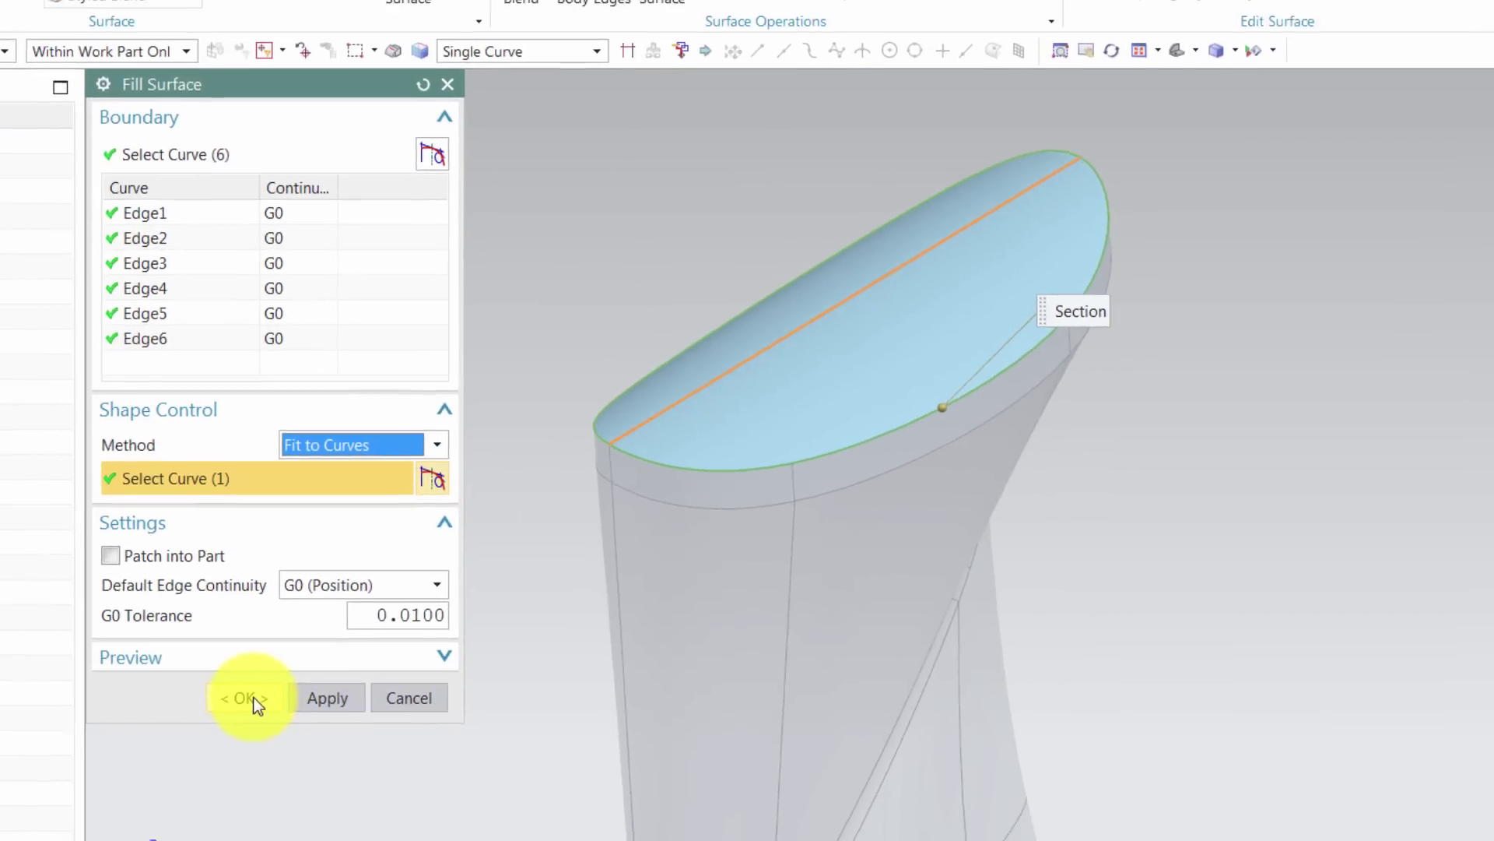
left_click(248, 697)
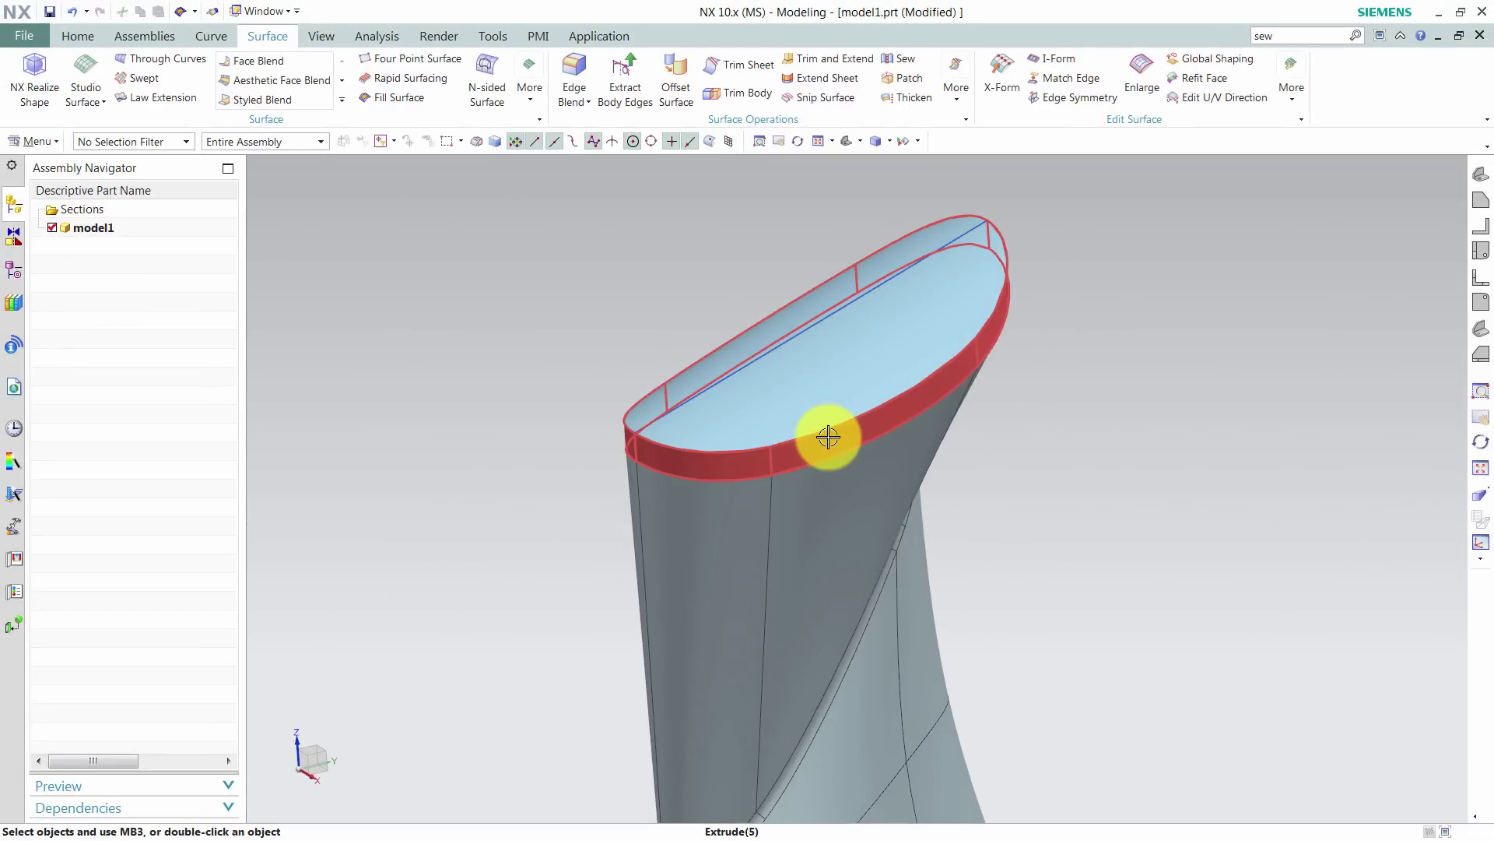
left_click(829, 437)
key("ctrl+b")
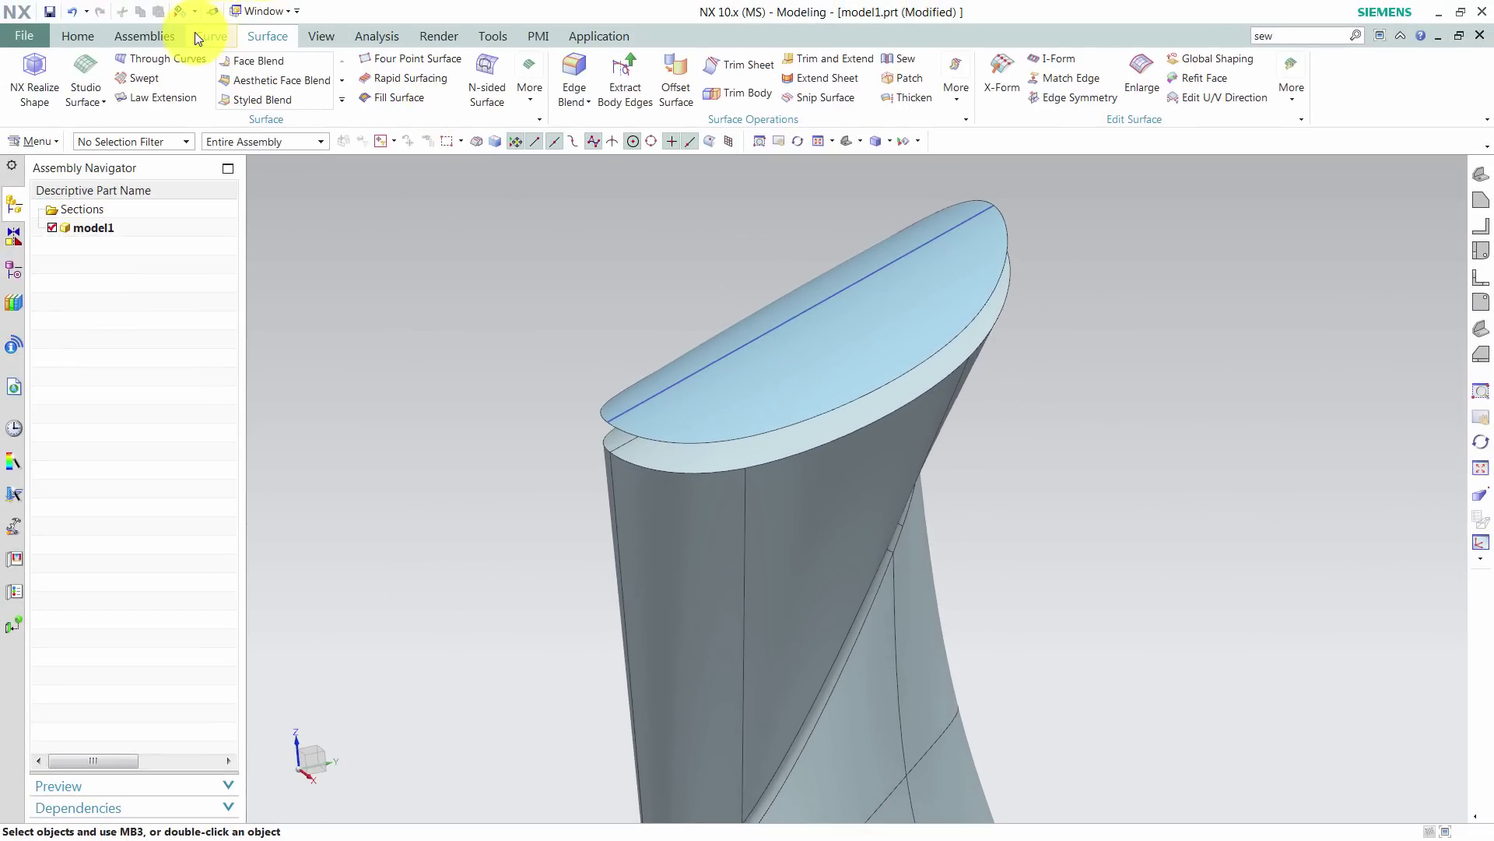
Create an offset surface at 0 mm from the body's top face beneath the fill surface
left_click(88, 39)
left_click(667, 95)
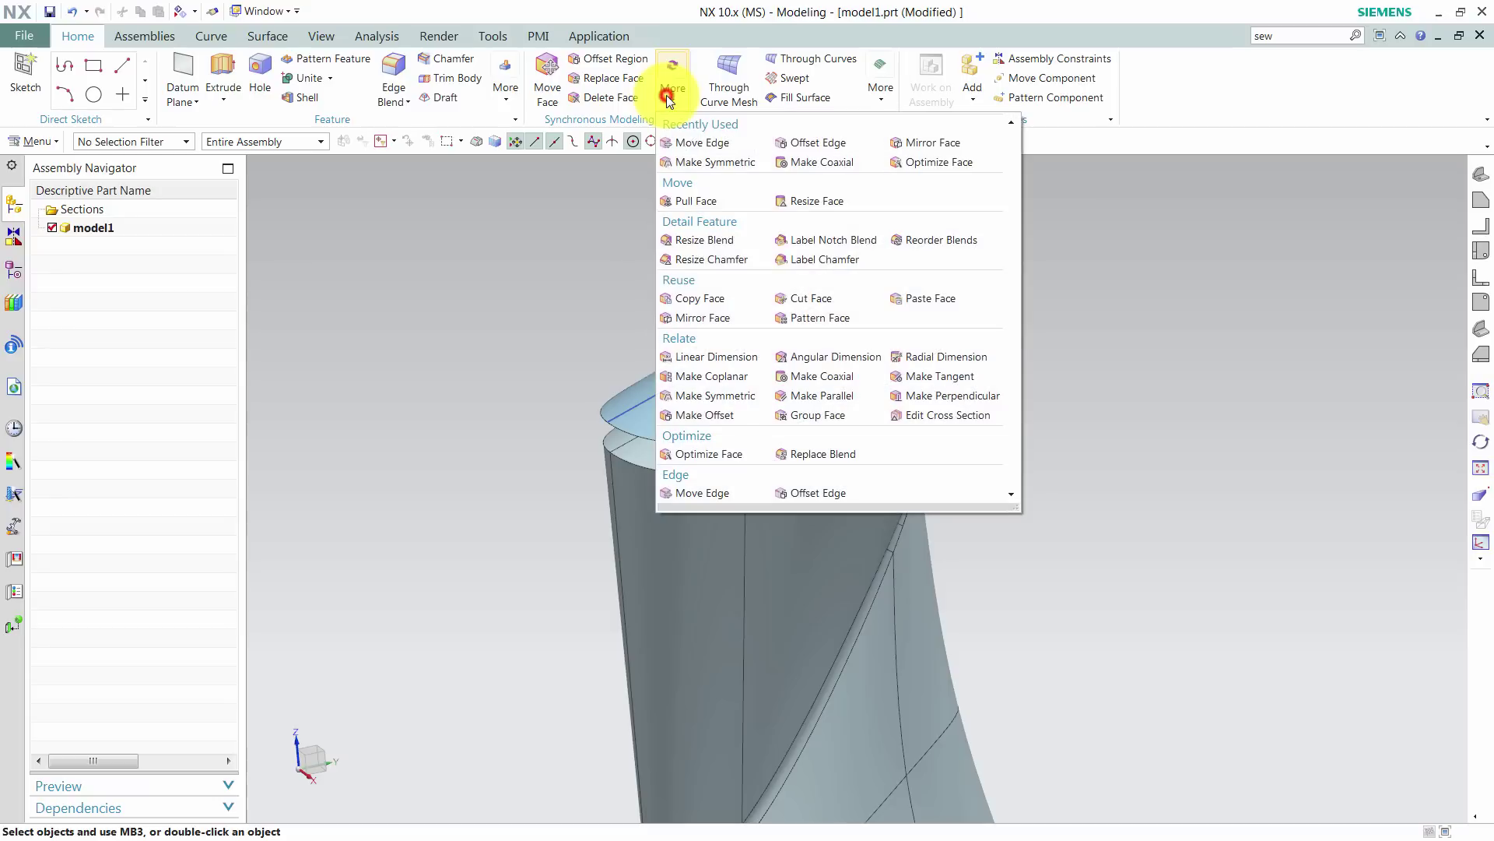
left_click(478, 78)
left_click(508, 84)
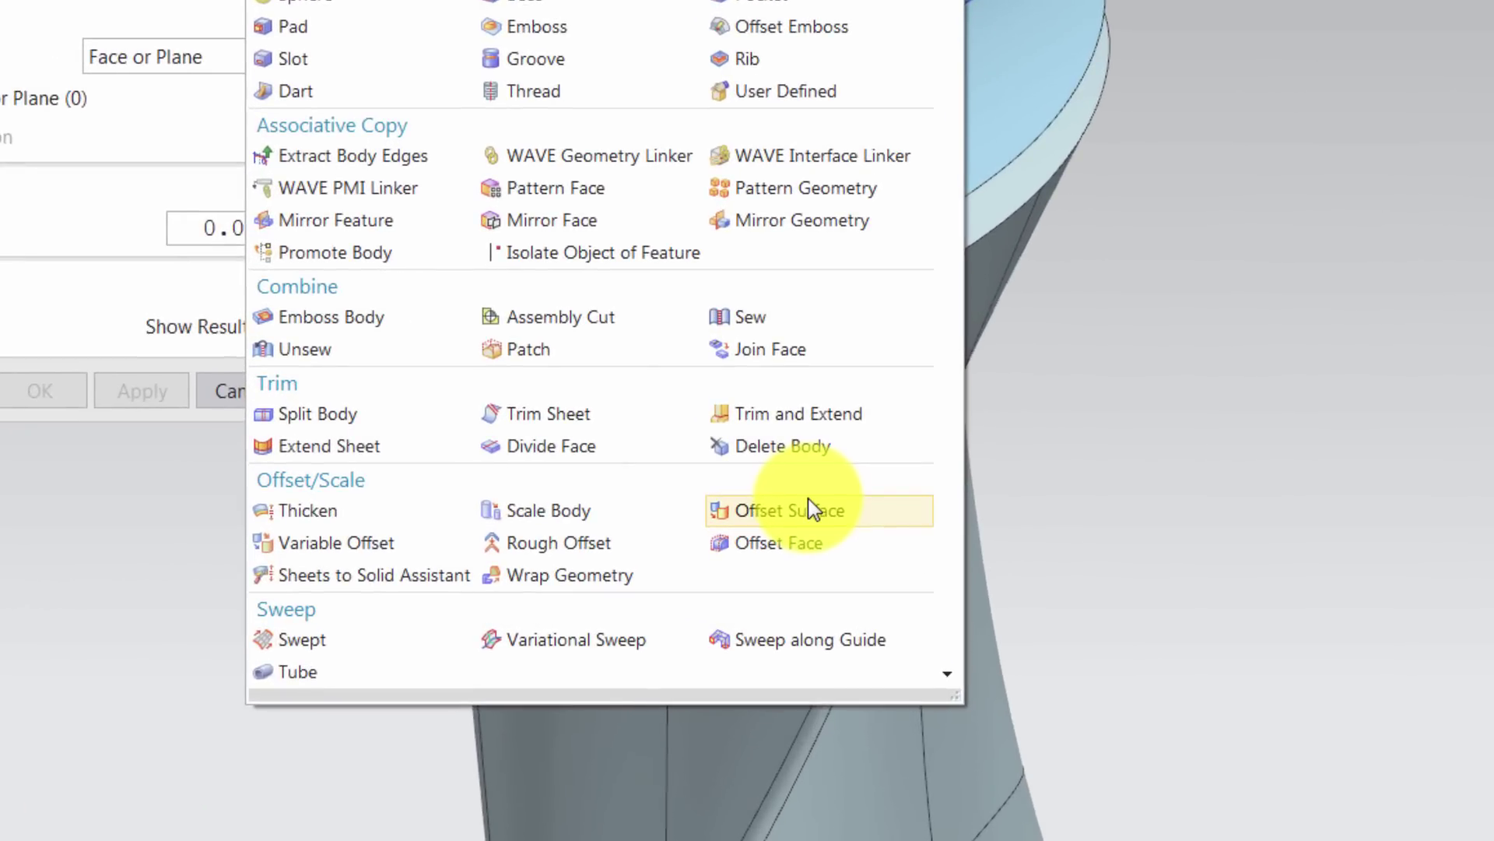
left_click(824, 511)
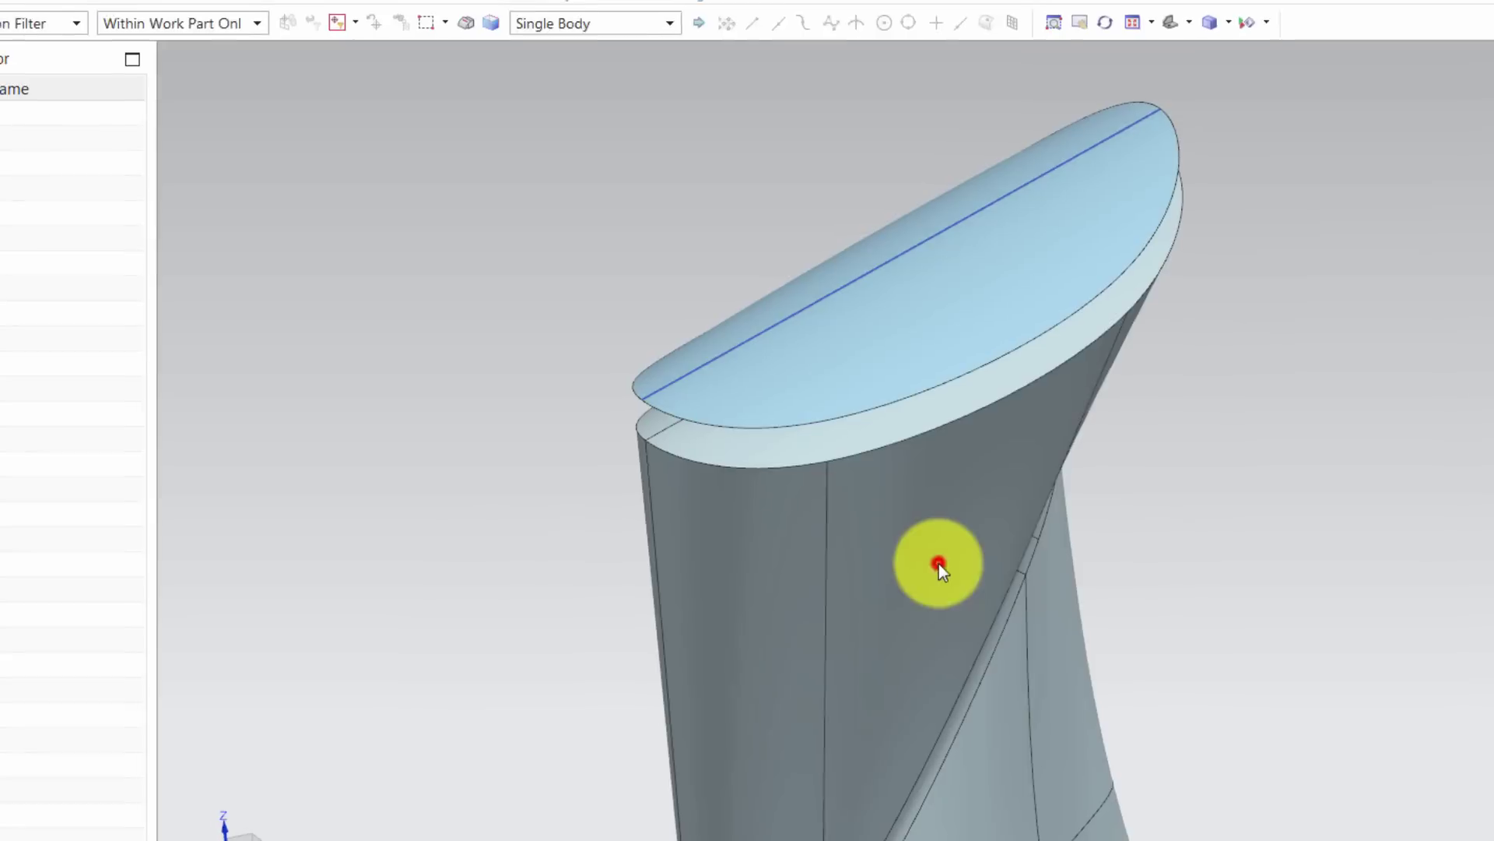
left_click(924, 418)
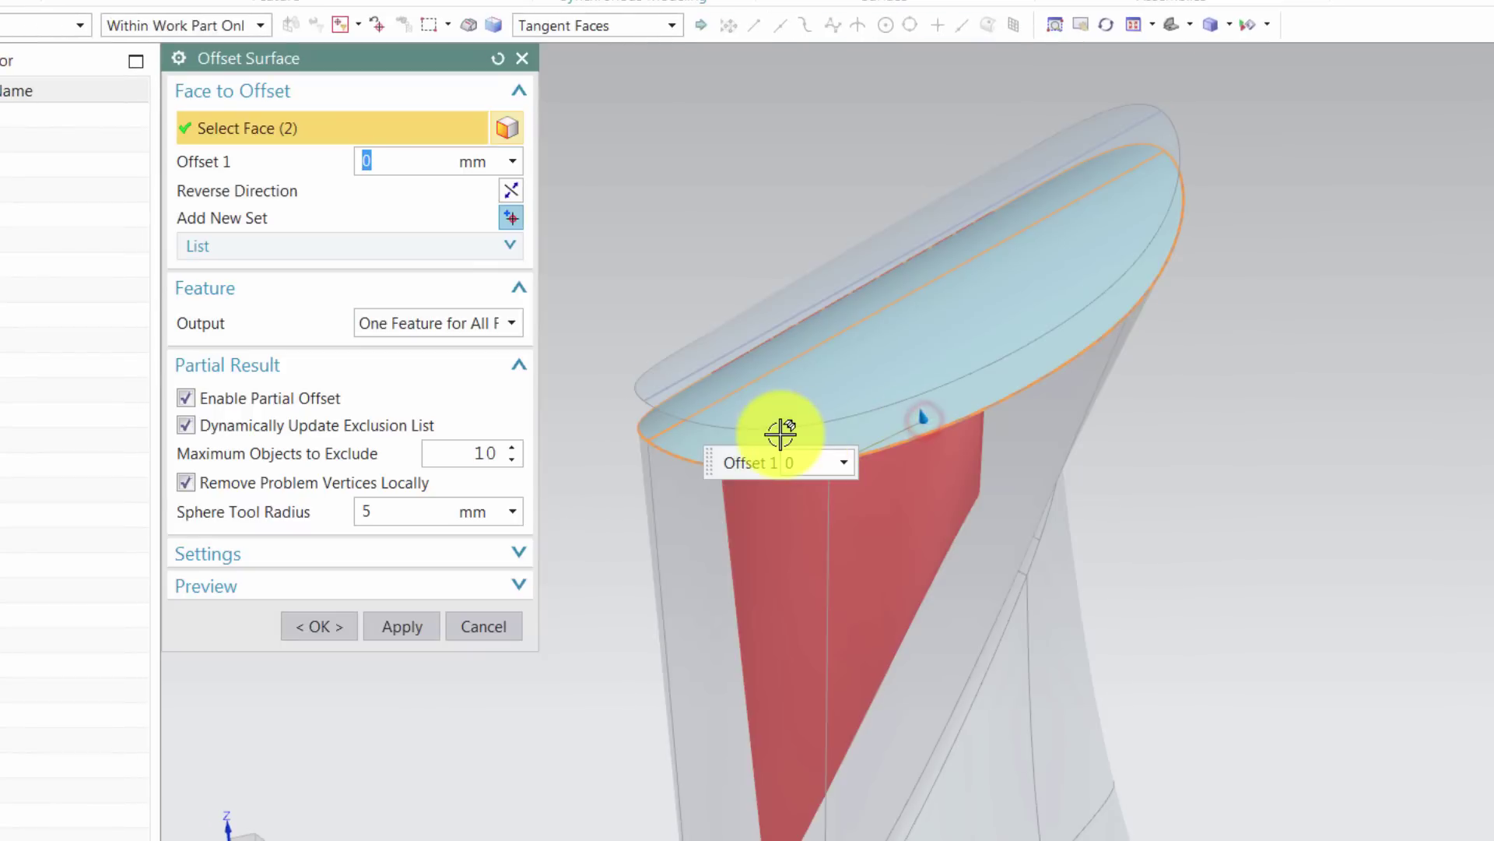
left_click(340, 635)
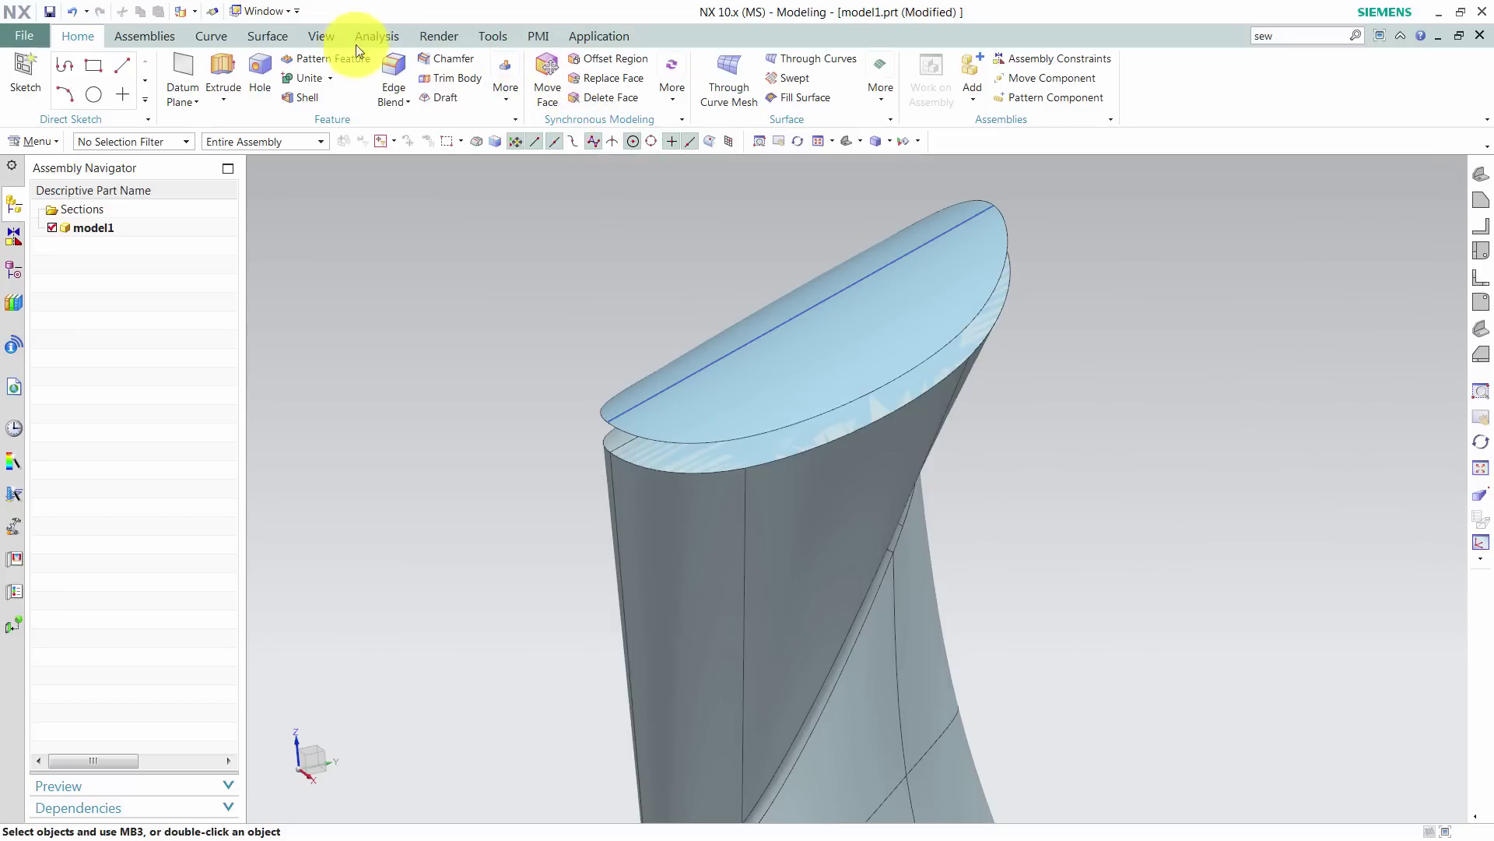
Show the hidden extruded collar between the body and the fill surface again
left_click(321, 36)
left_click(325, 105)
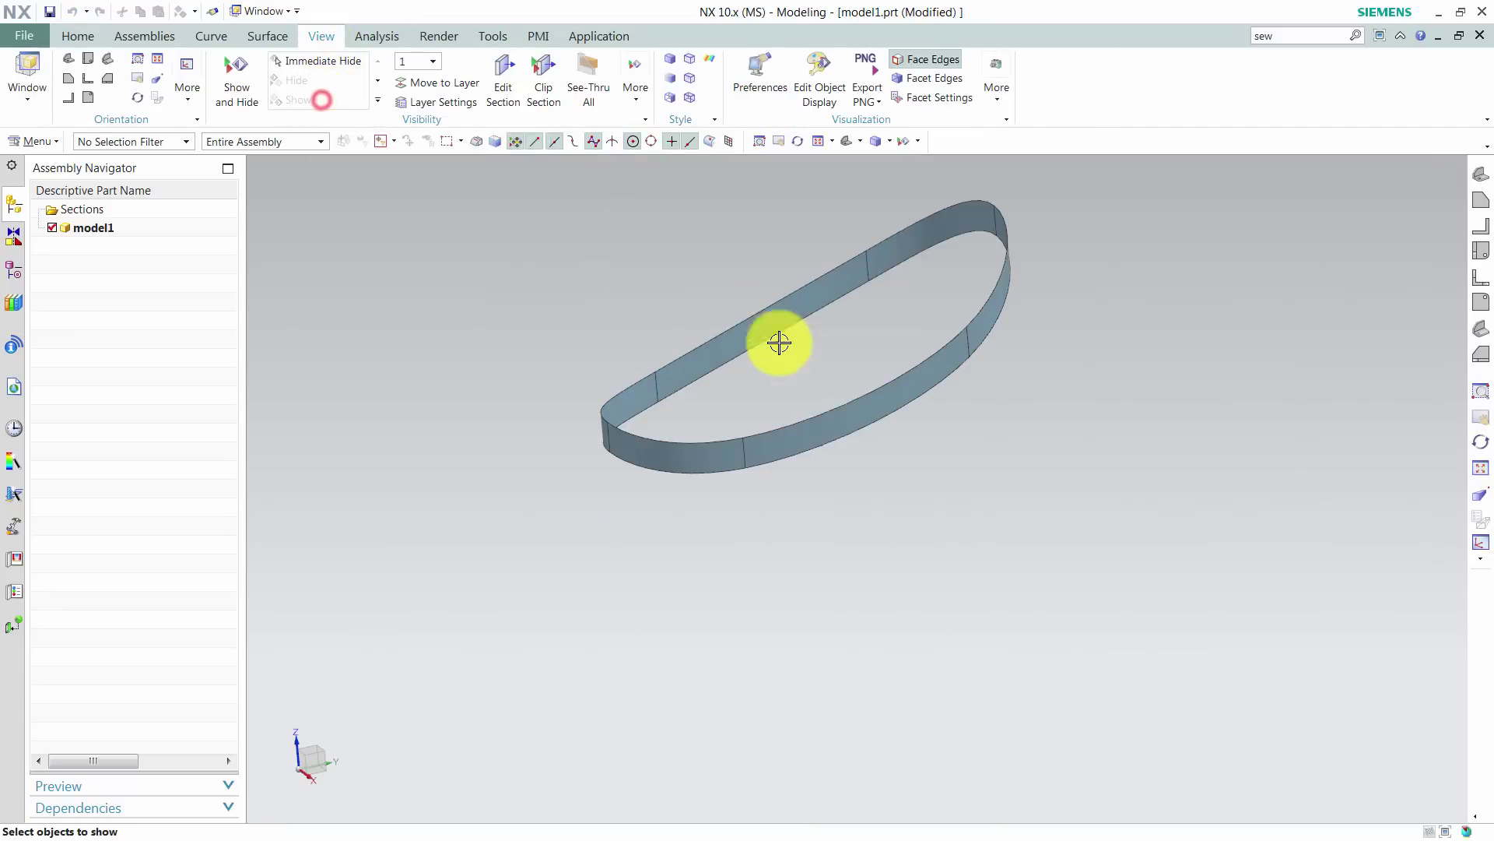
left_click(832, 415)
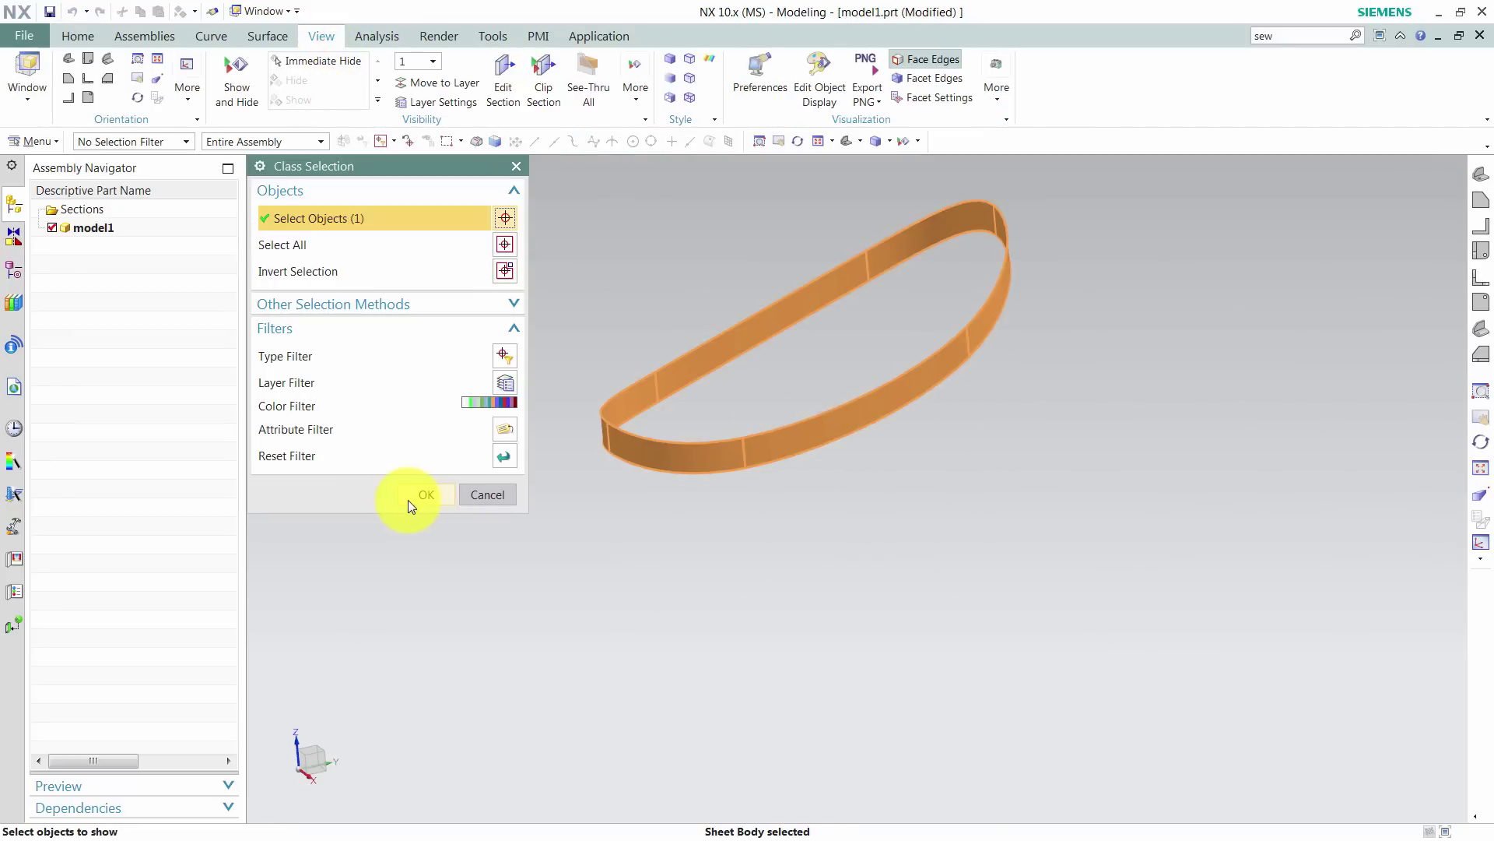
left_click(408, 500)
Sew the fill surface as target with the collar and the zero-offset surface as tool sheets to form a closed cap
left_click(81, 37)
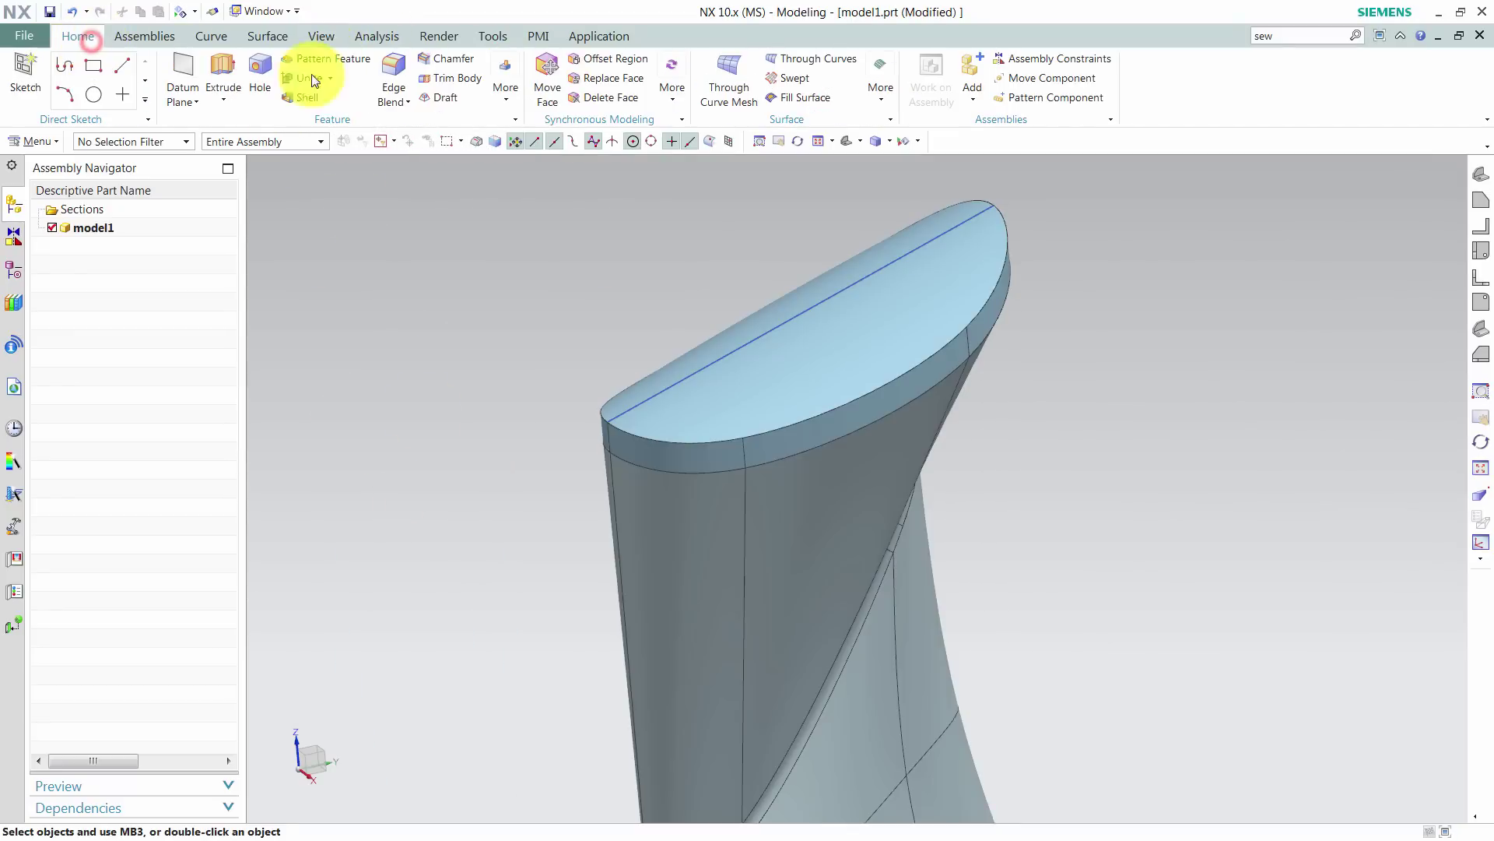
left_click(507, 91)
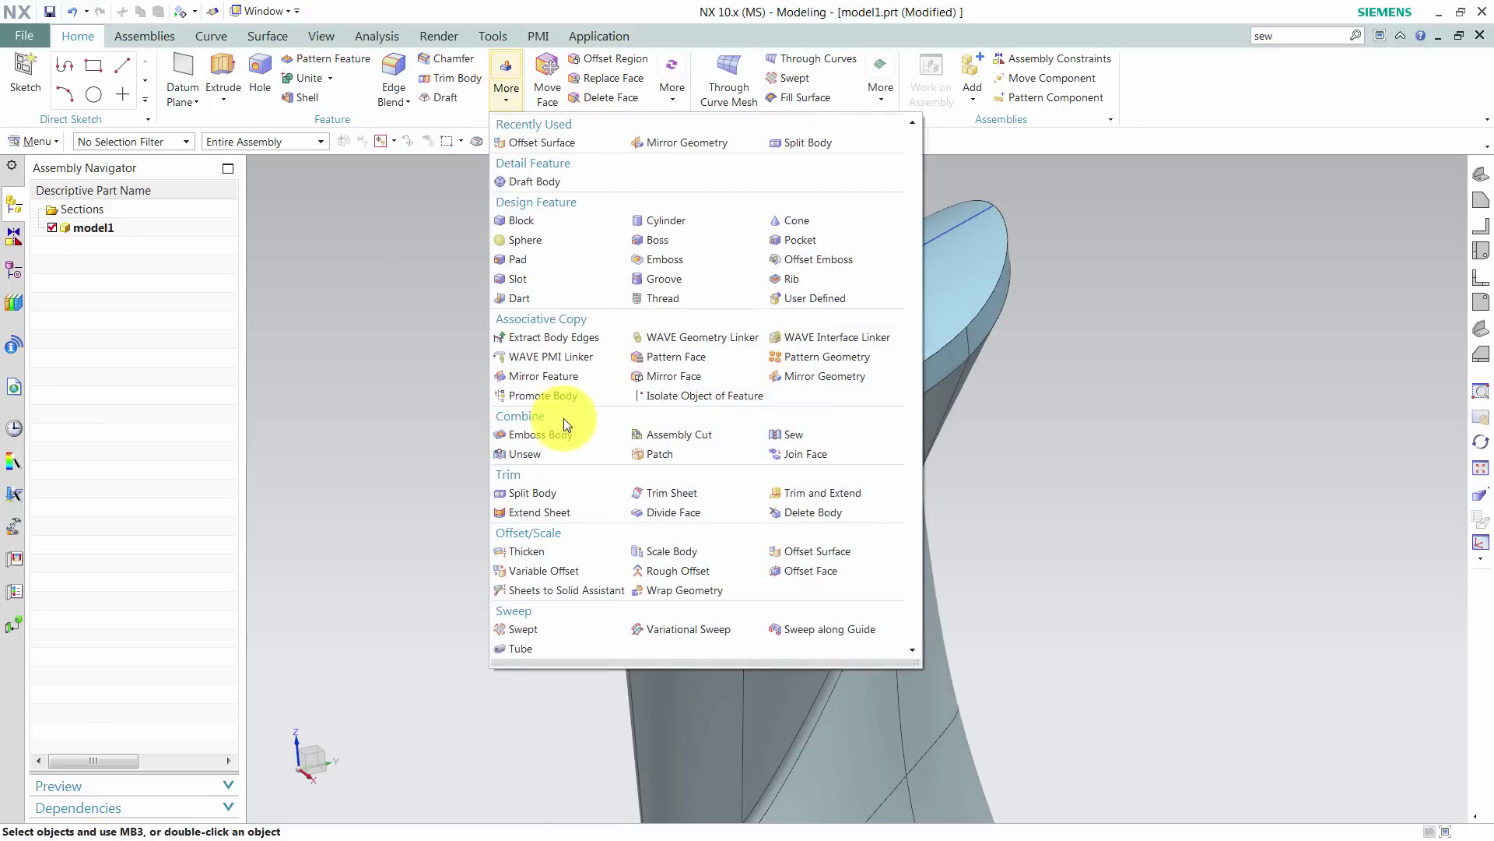
left_click(775, 439)
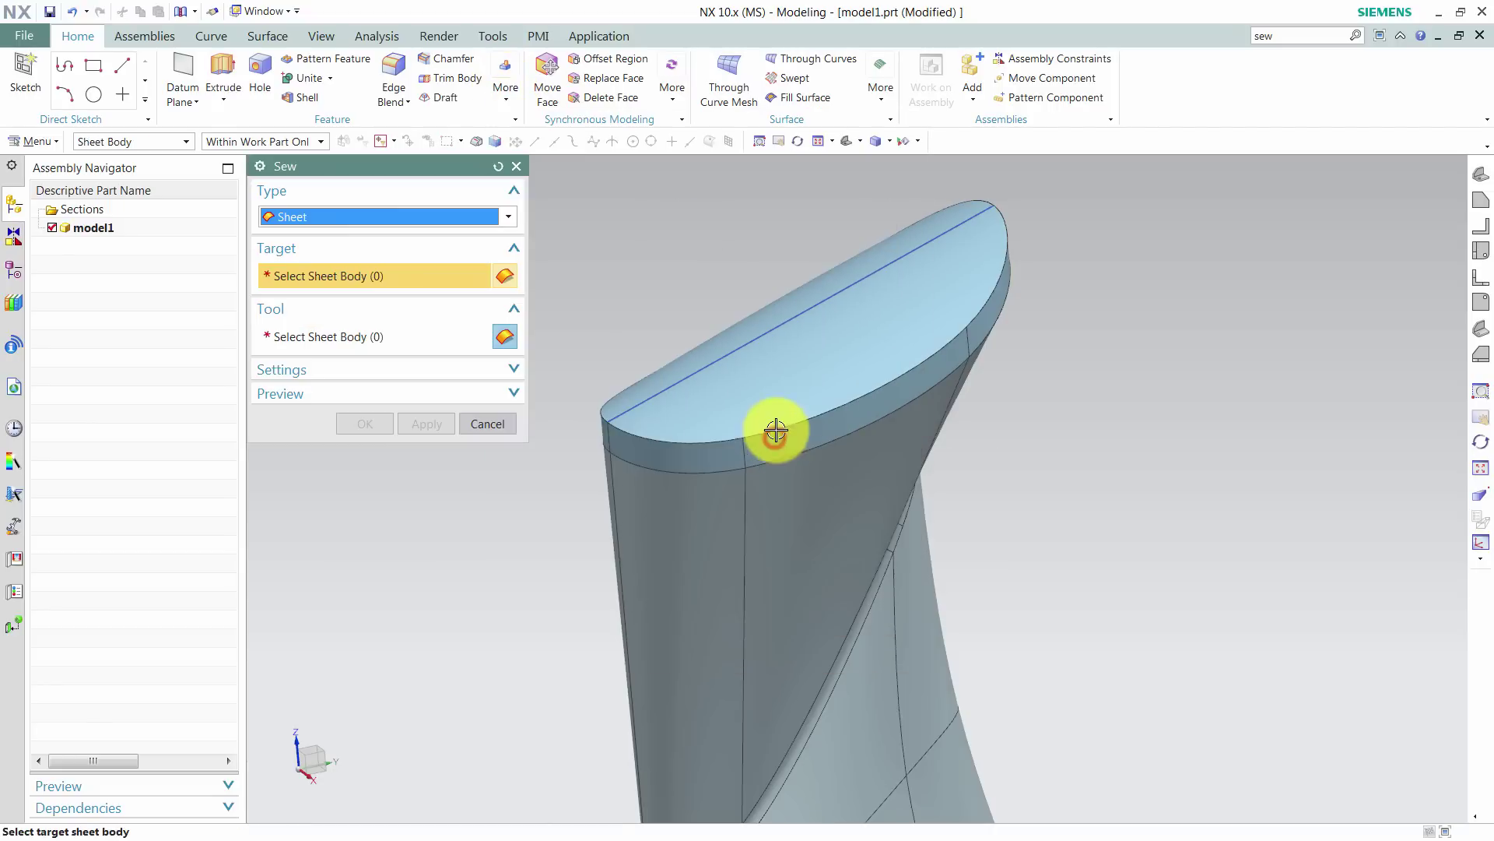
left_click(780, 416)
left_click(788, 442)
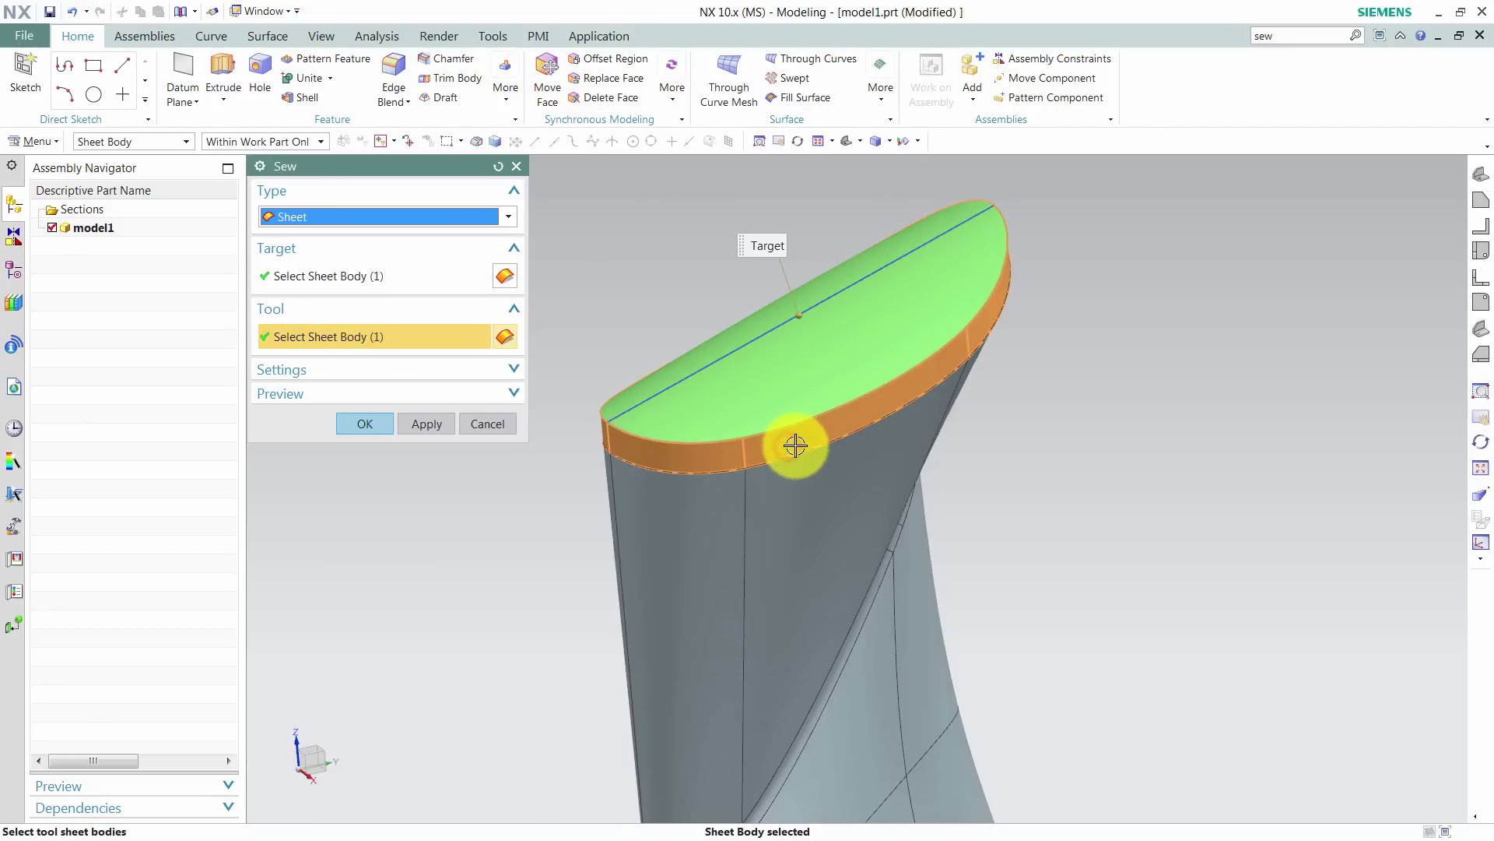
left_click(801, 449)
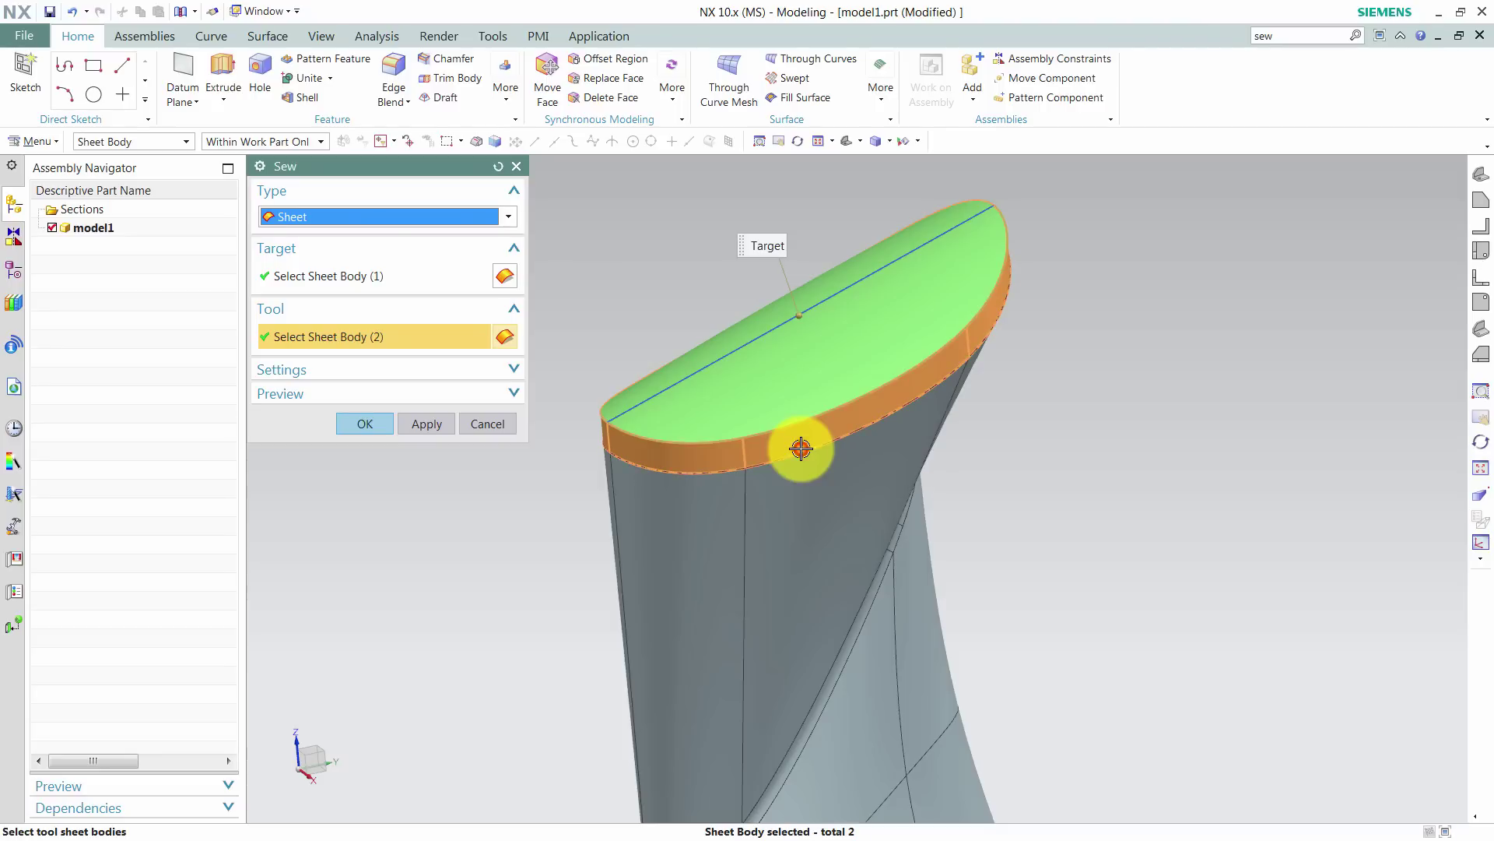
left_click(367, 424)
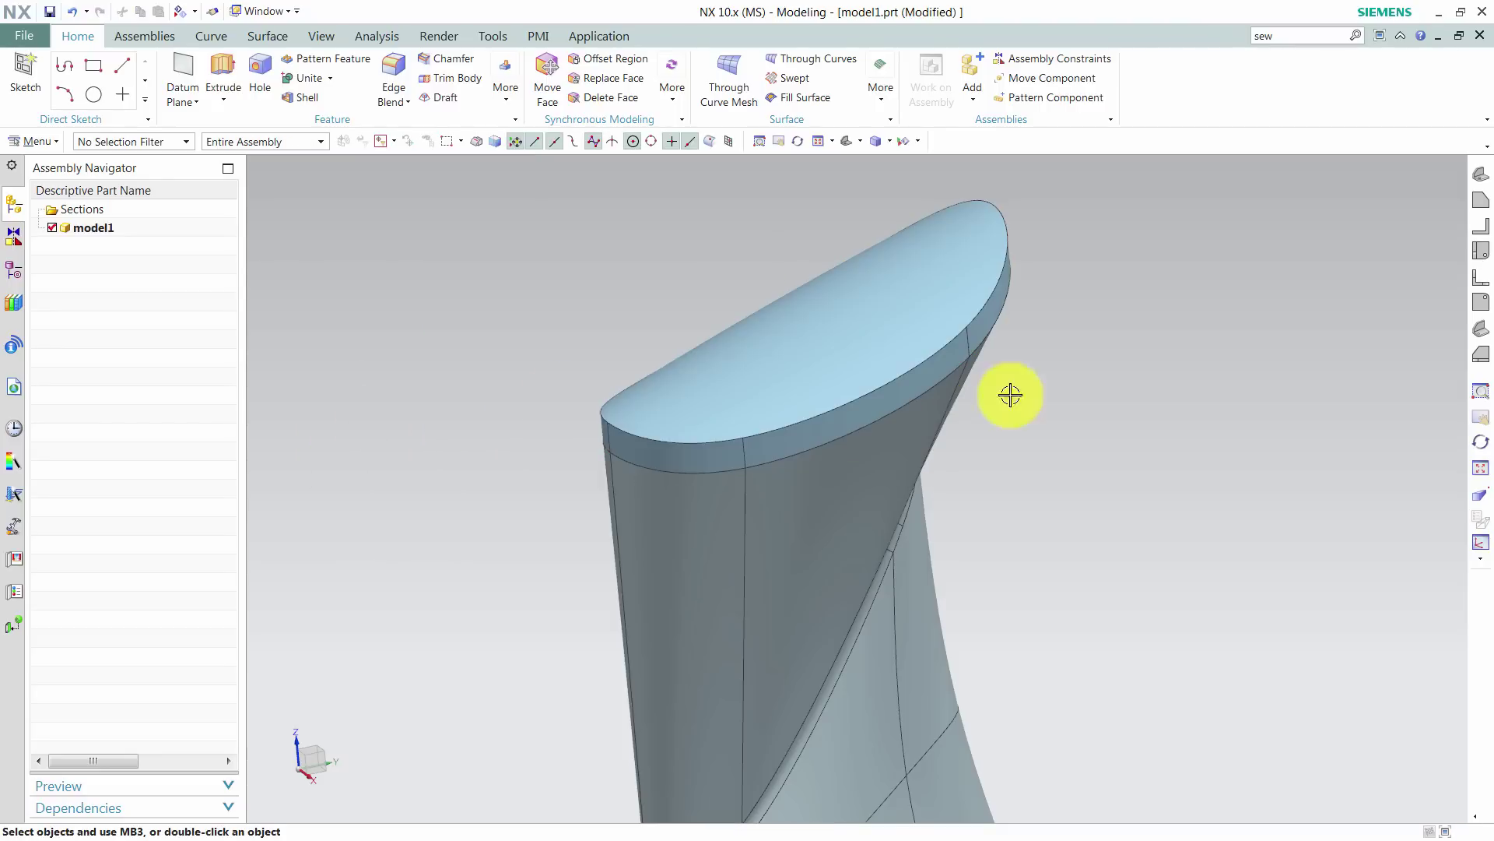
Apply a G2 (Curvature) edge blend of 1.5 mm radius to the cap's upper edge loop
middle_click_drag(1087, 367, 1117, 385, "shift")
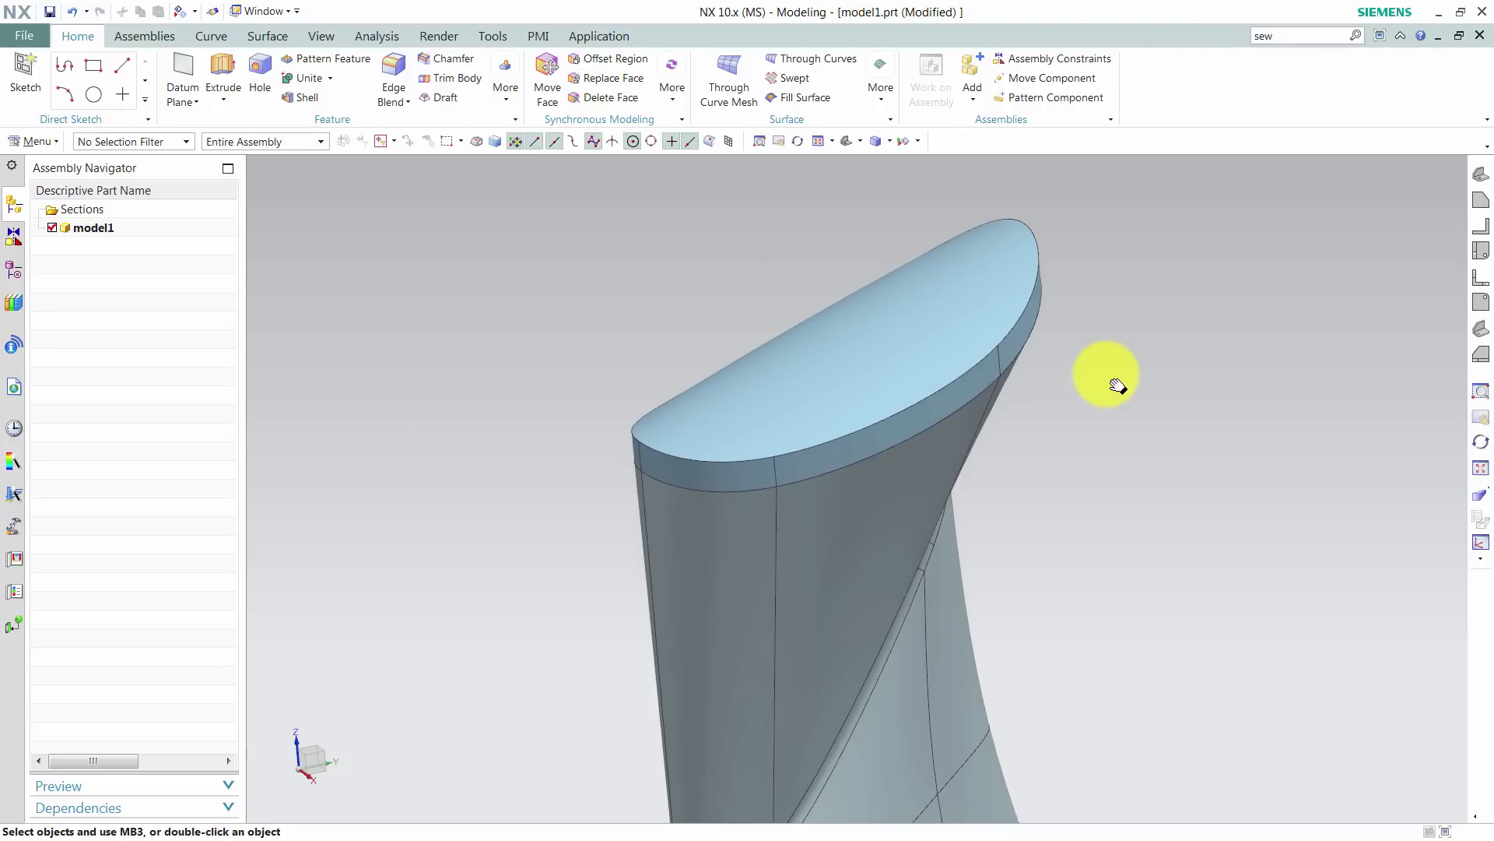
left_click(394, 72)
left_click(890, 424)
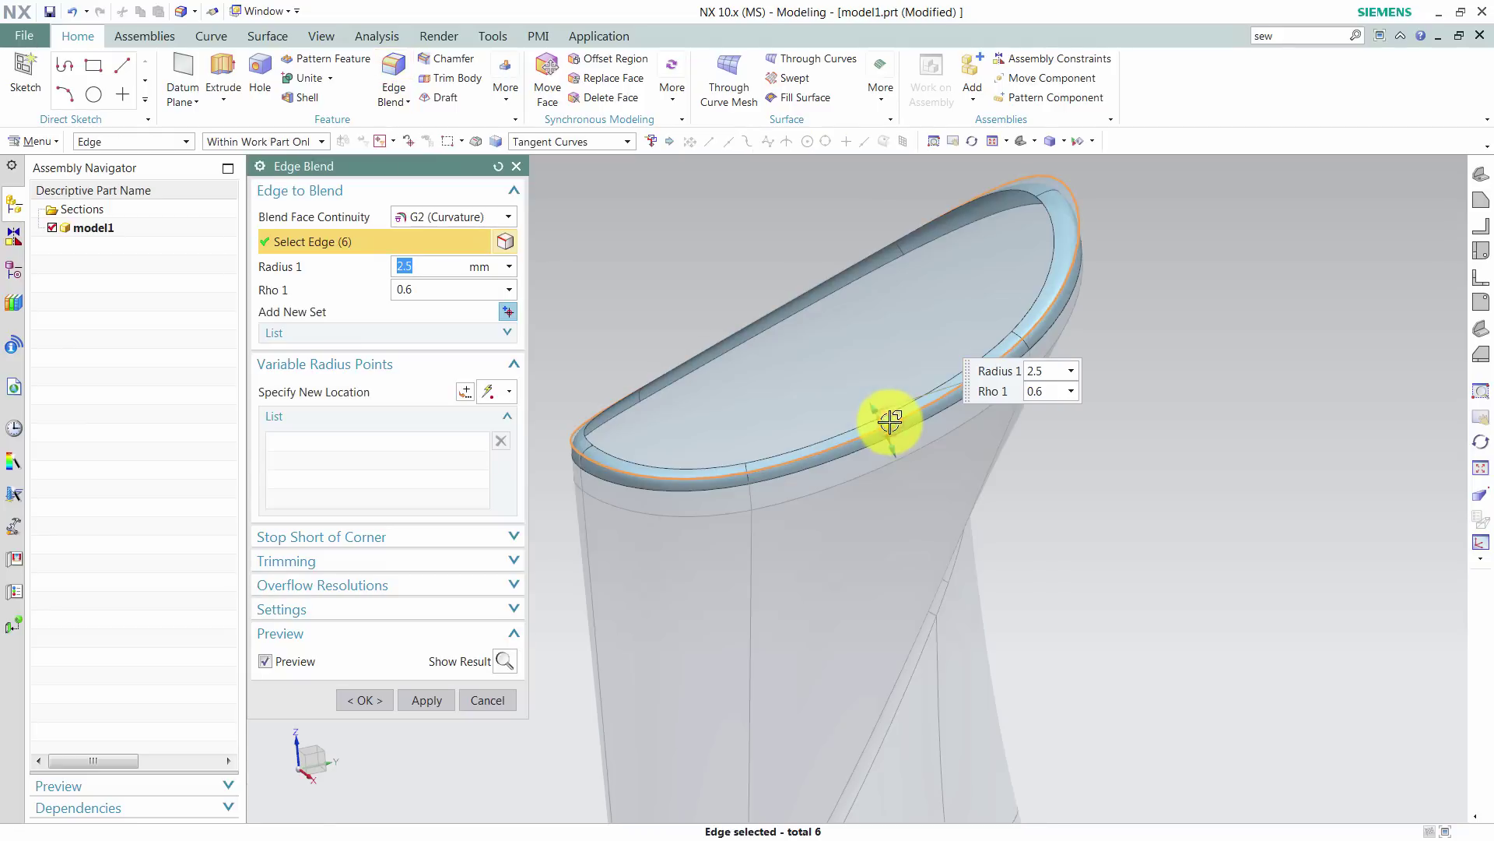
scroll(900, 452, "down", 1)
left_click_drag(895, 452, 894, 447)
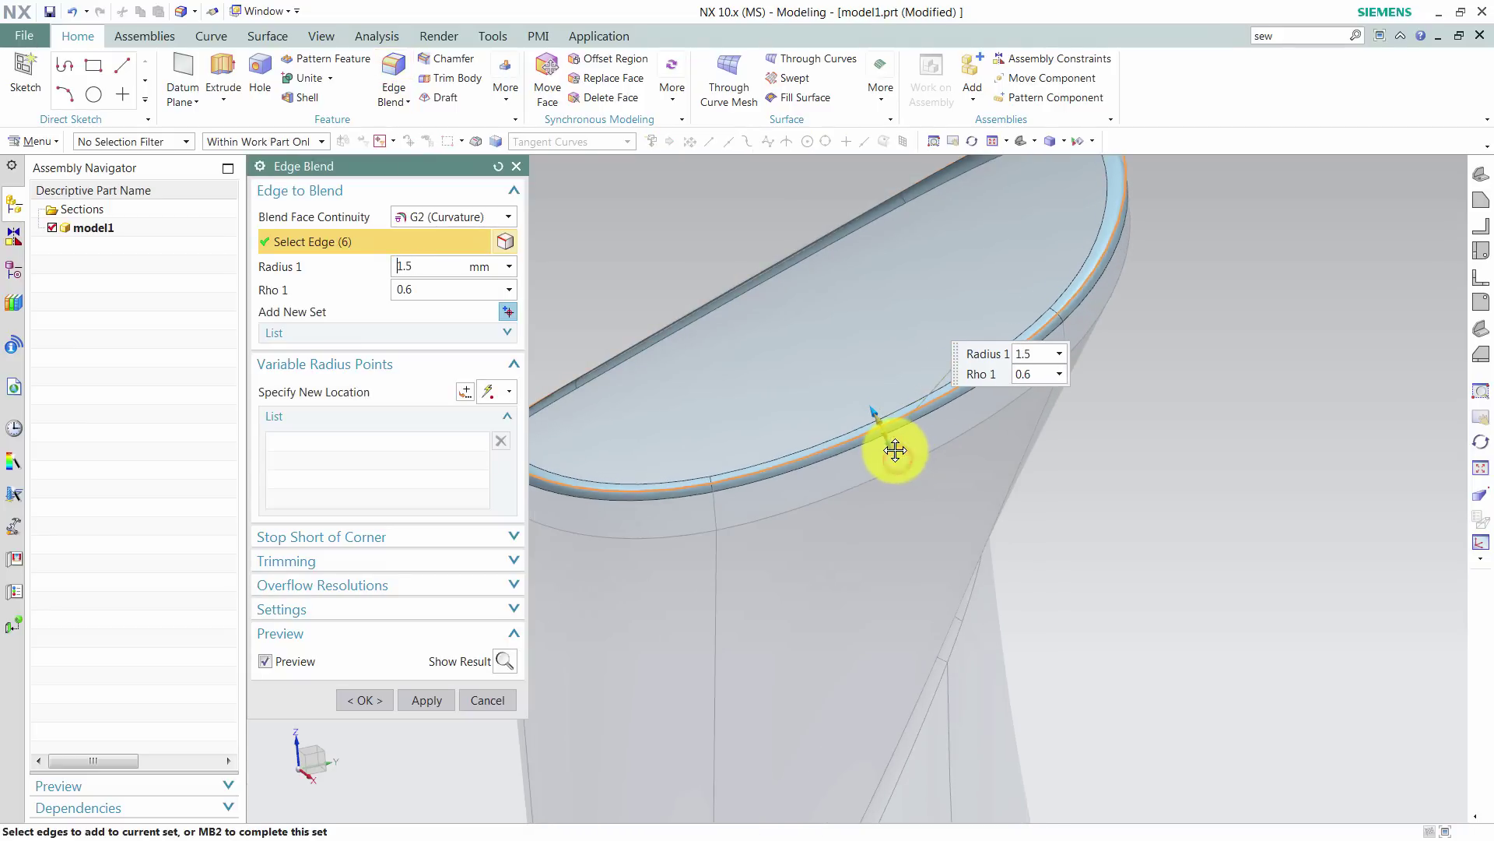
left_click(434, 696)
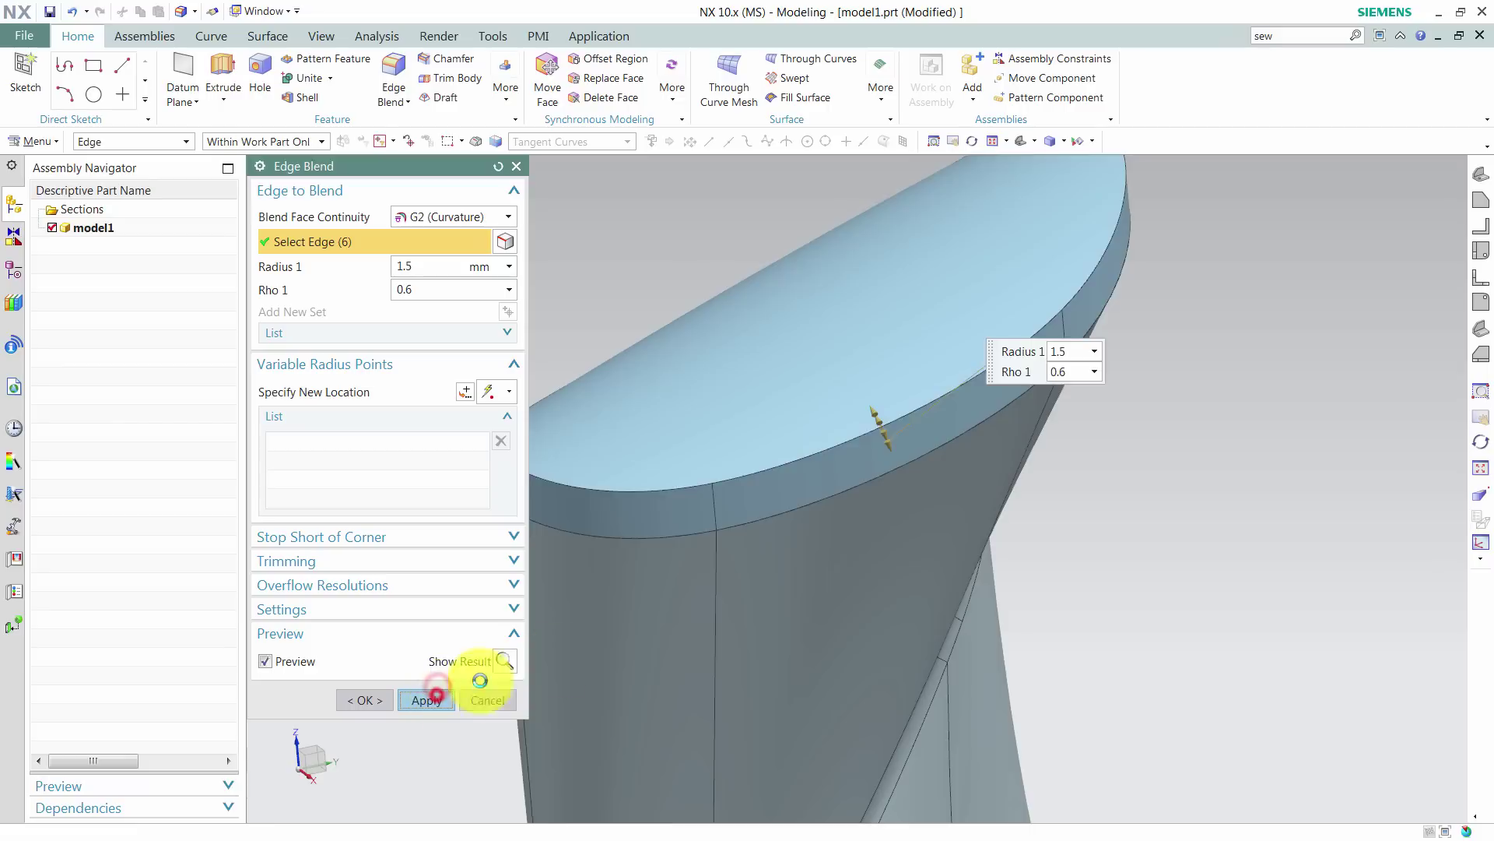
Blend the cap's lower edge loop and the body's adjoining top edge loop with a G2 (Curvature) radius of 0.4 mm
left_click(878, 479)
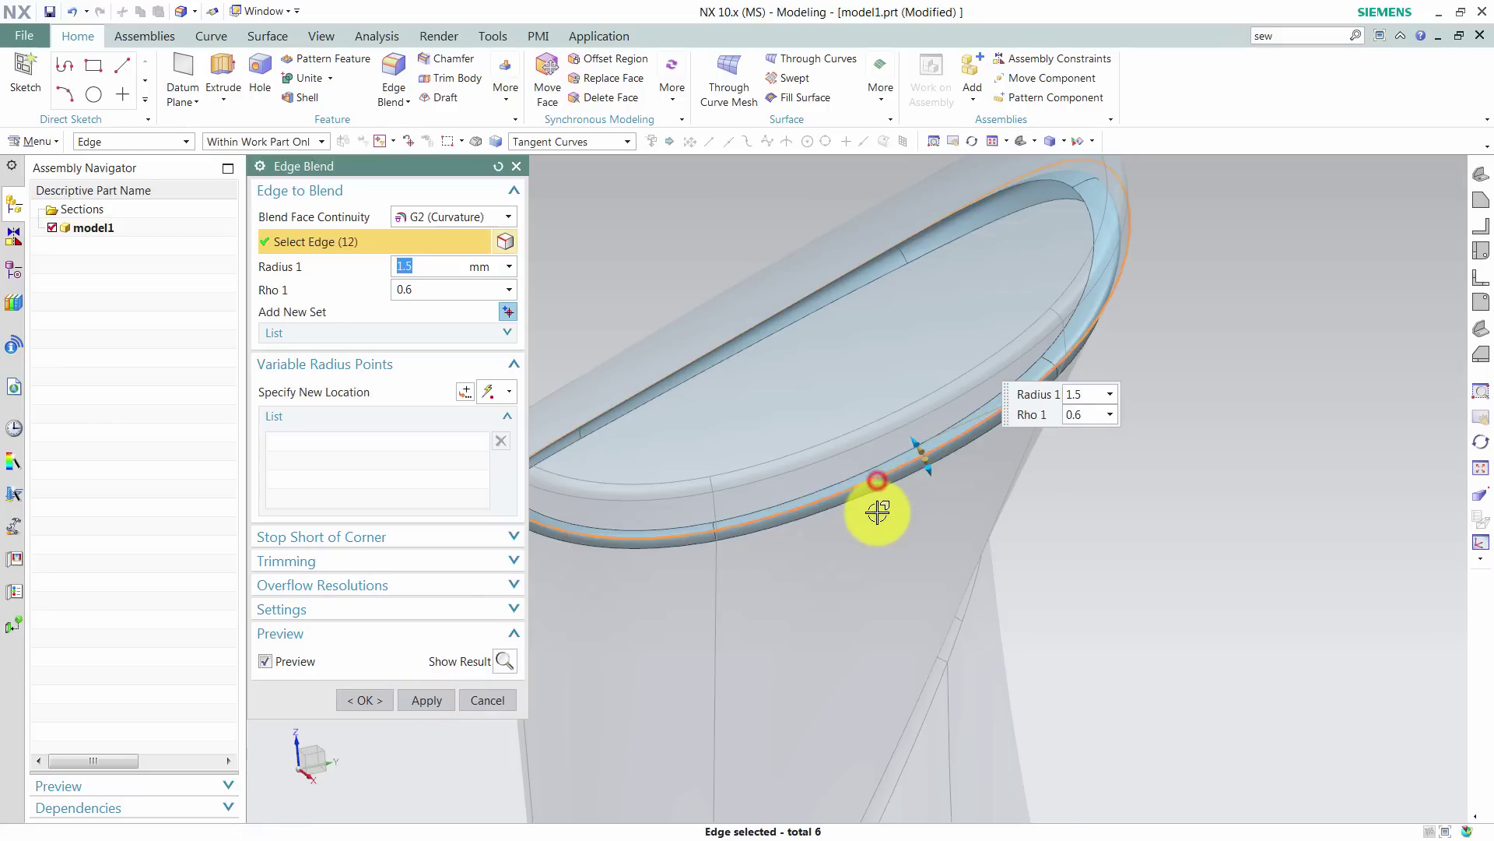
scroll(930, 481, "down", 3)
middle_click_drag(930, 481, 877, 404)
scroll(877, 404, "up", 5)
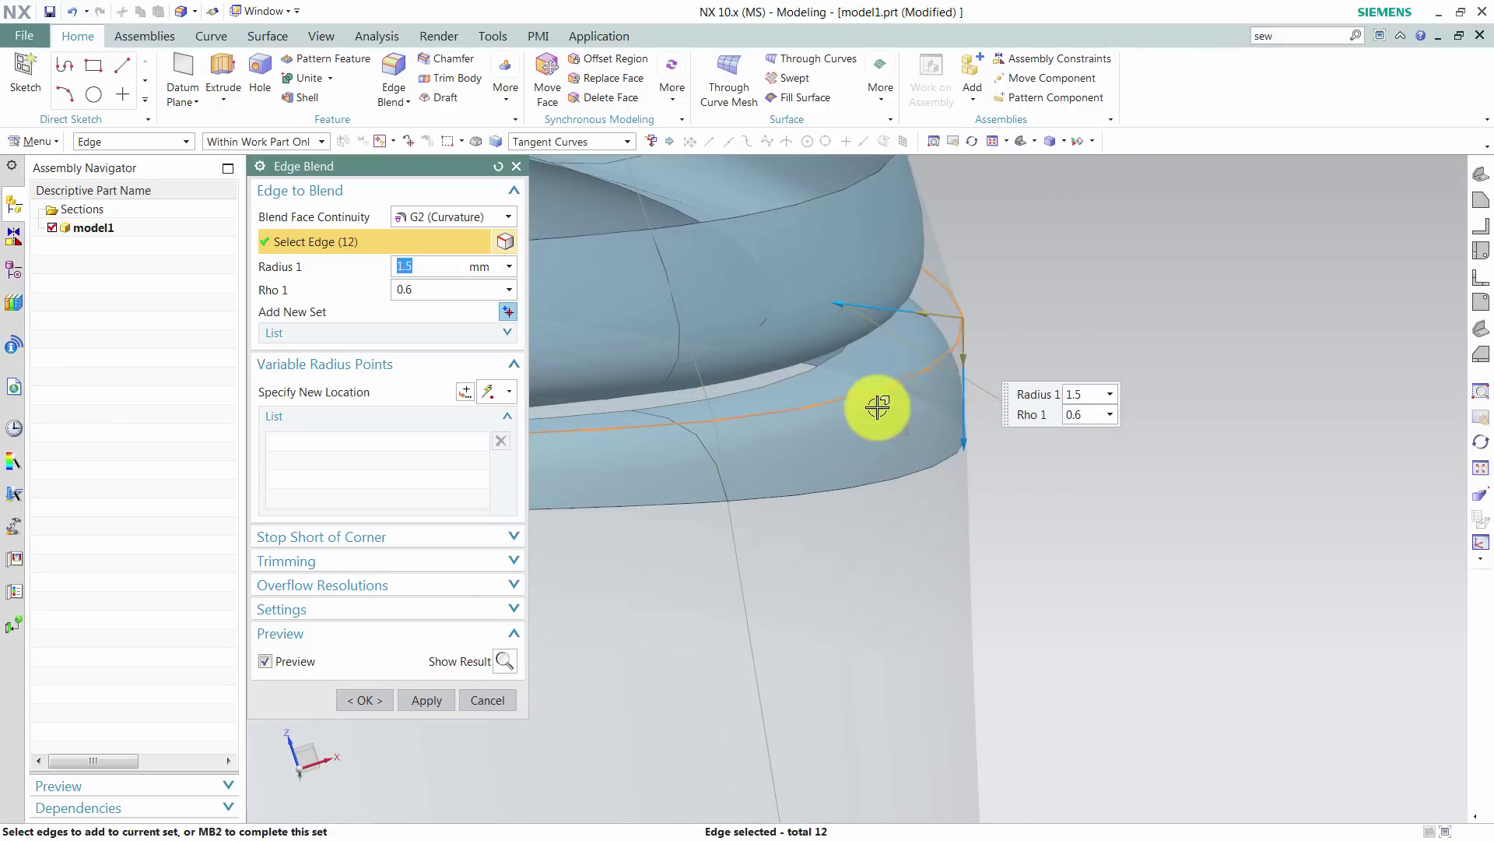
left_click_drag(968, 451, 968, 362)
scroll(983, 407, "down", 3)
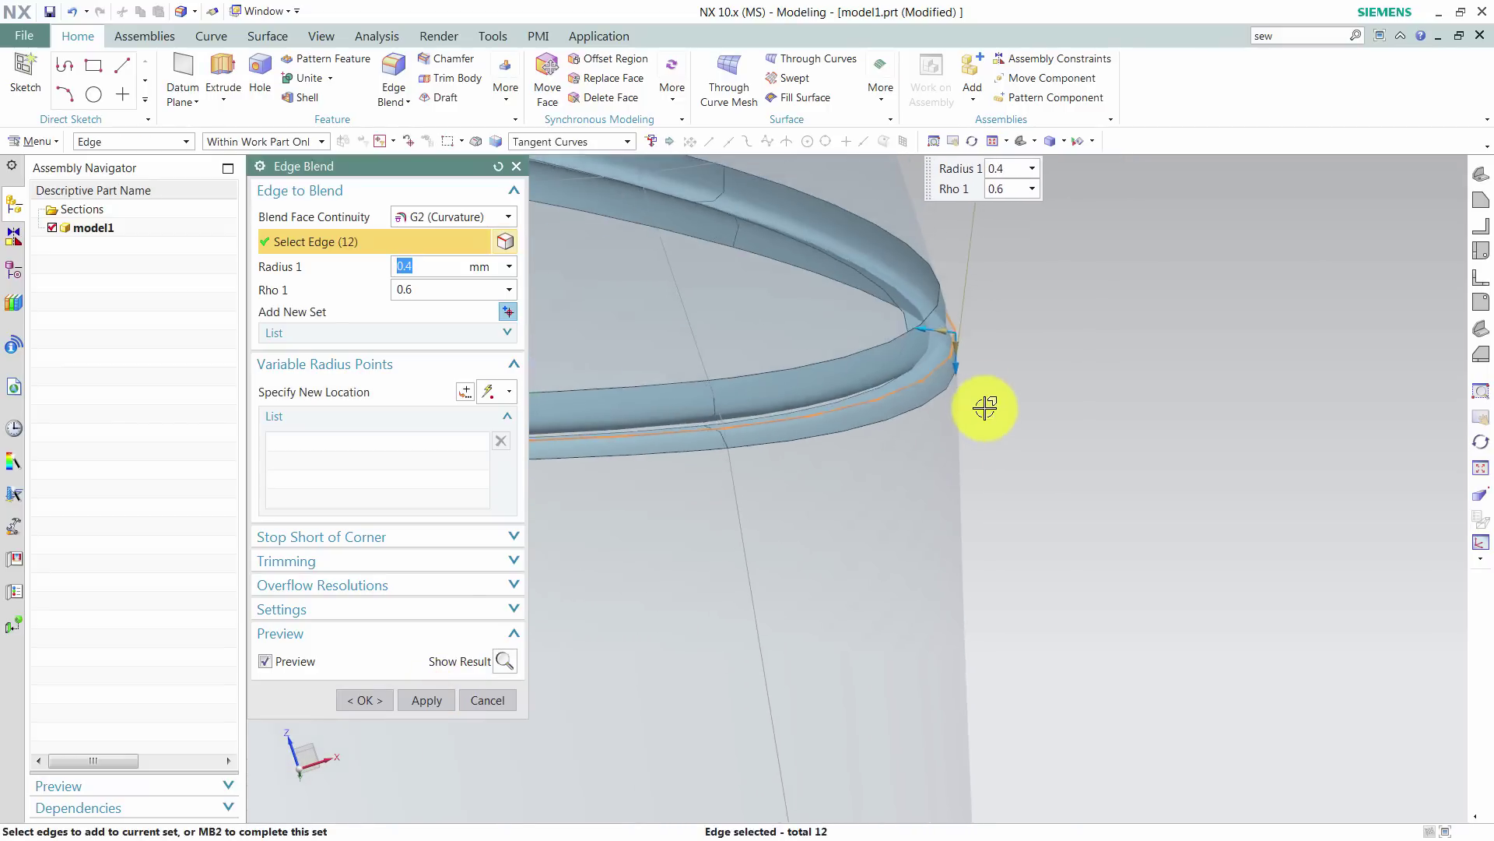
middle_click_drag(984, 407, 951, 431)
left_click(361, 696)
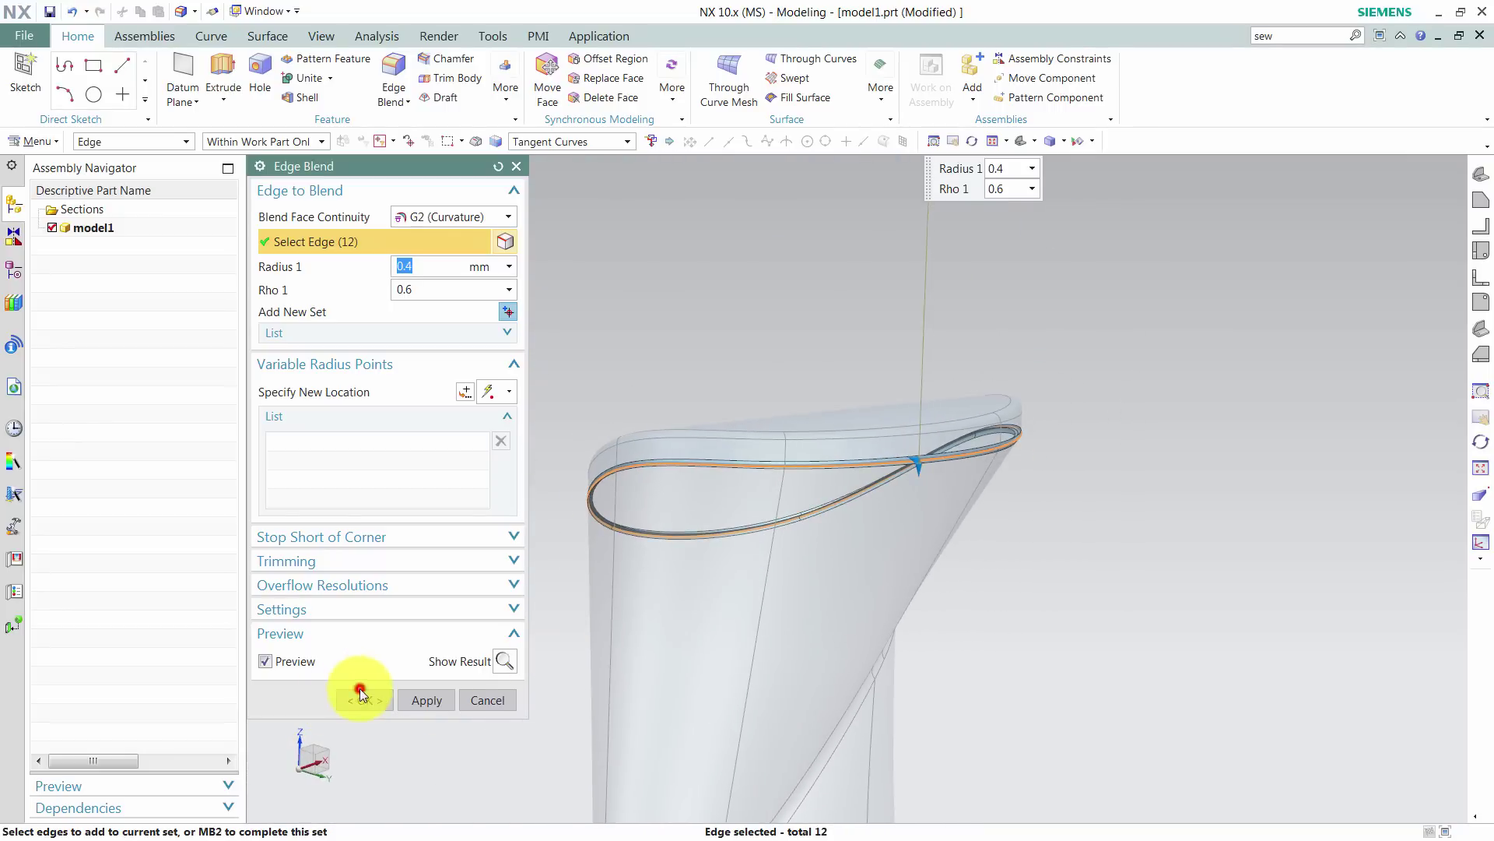
Reset the model to the home view and switch the display to Advanced Studio render mode
key("Home")
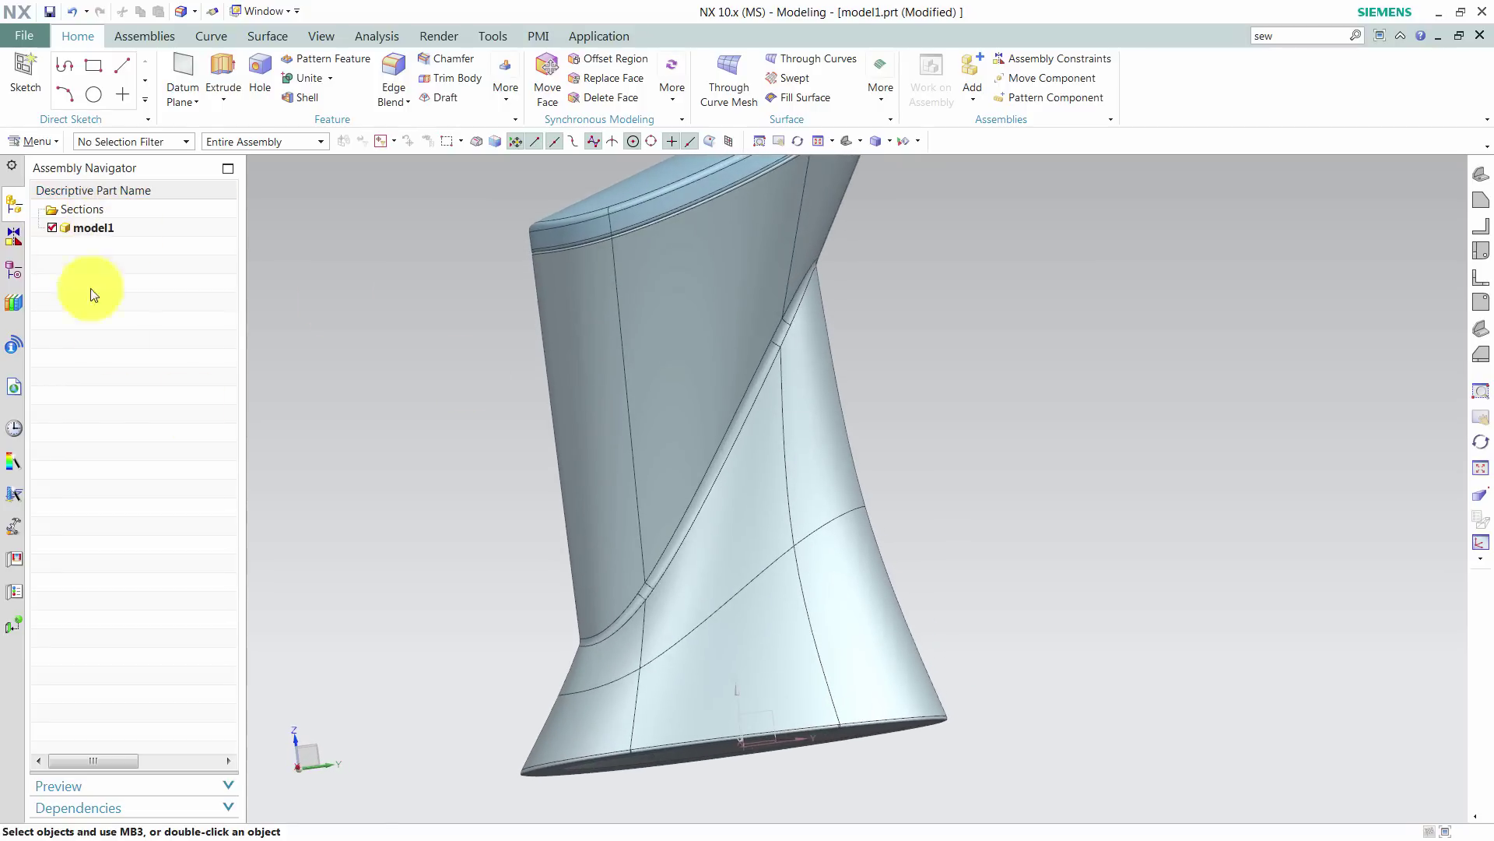
left_click(439, 37)
left_click(78, 70)
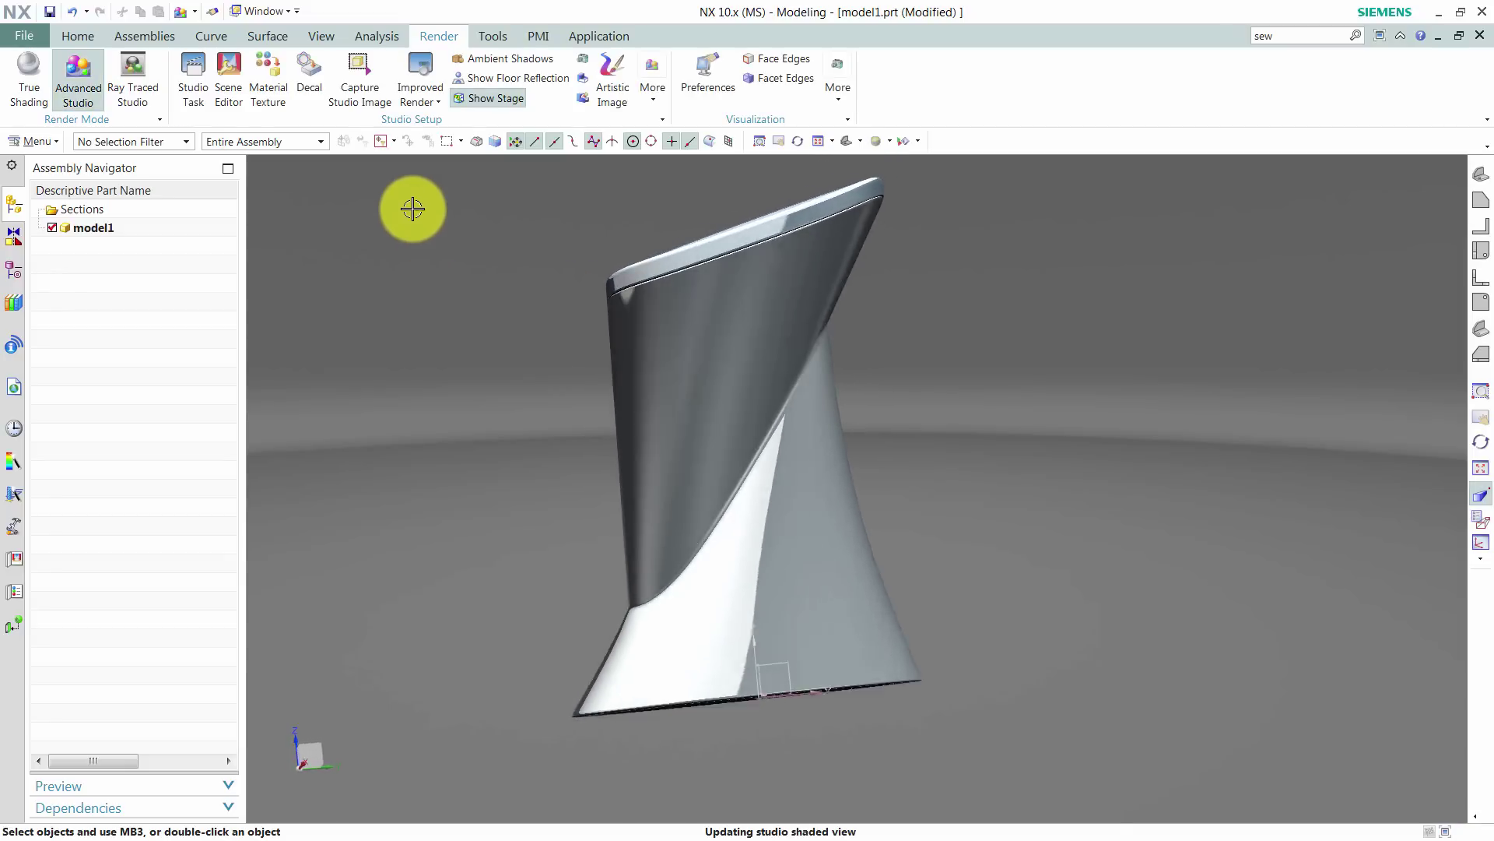
Restrict the selection filter to faces
left_click(152, 140)
left_click(155, 259)
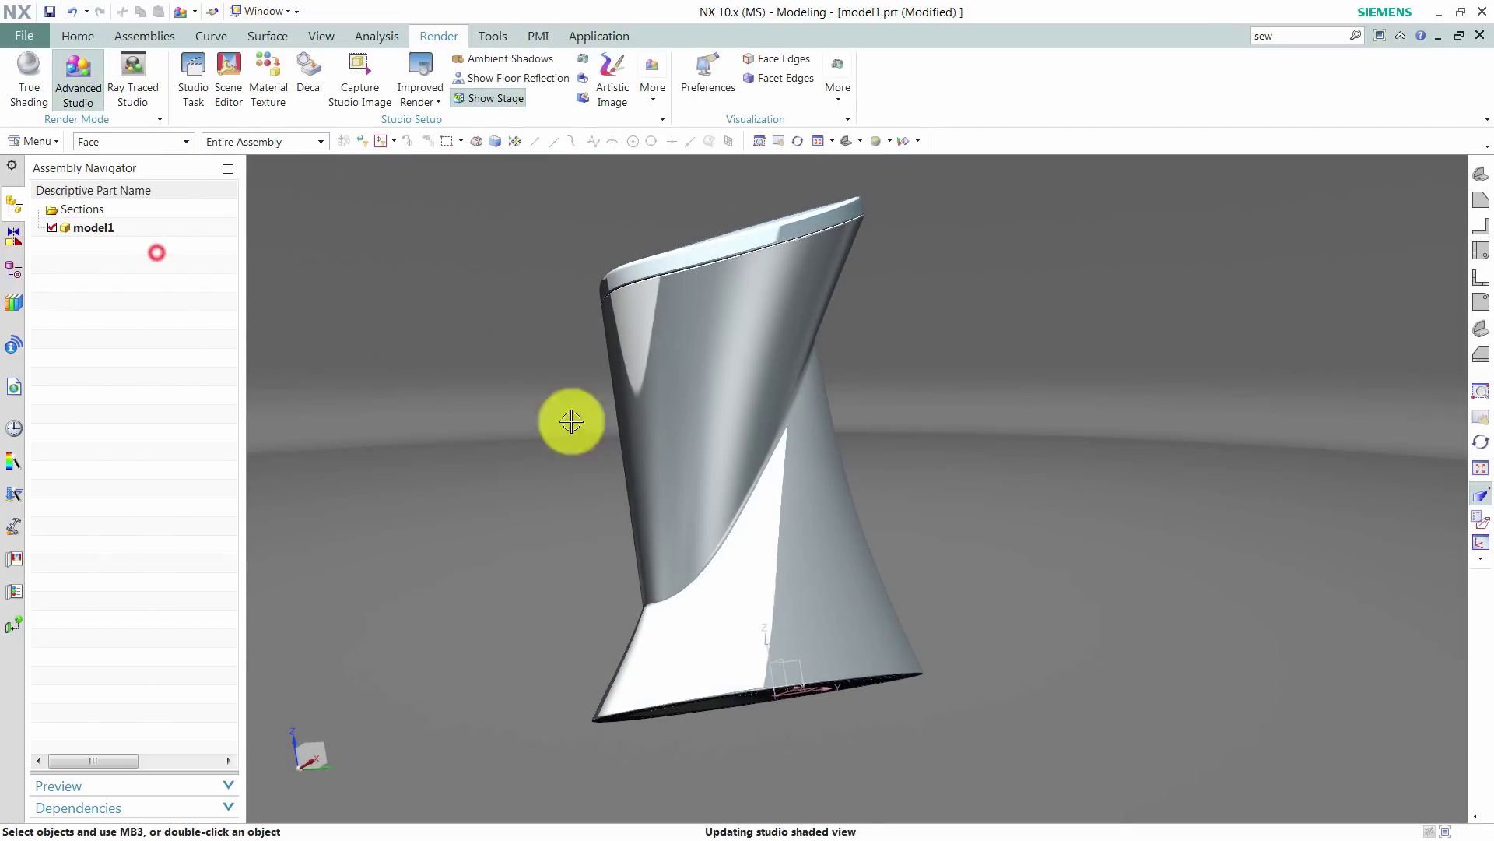